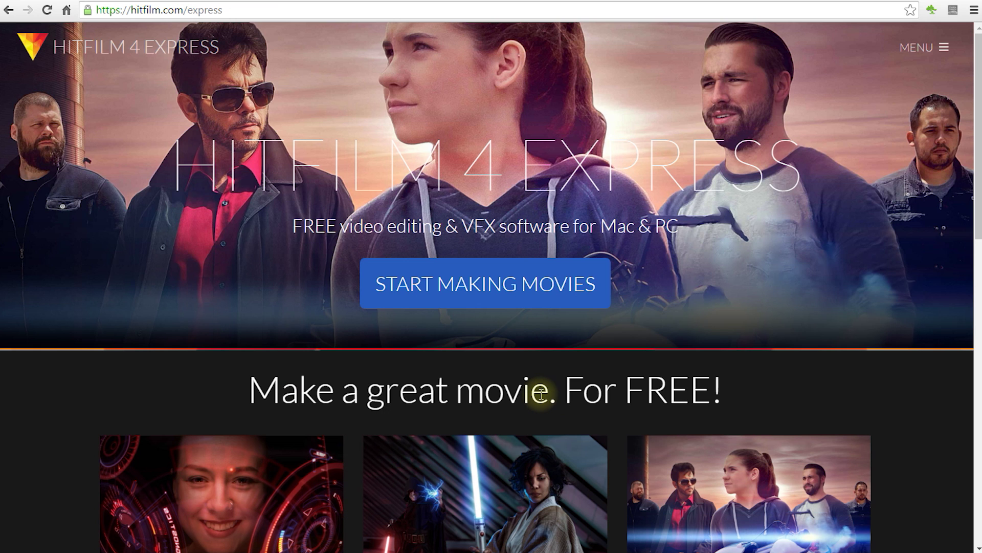
# Go from the hitfilm.com address to the HitFilm 4 Express product page.
pyautogui.click(132, 10)
pyautogui.moveTo(131, 9); pyautogui.dragTo(272, 10)
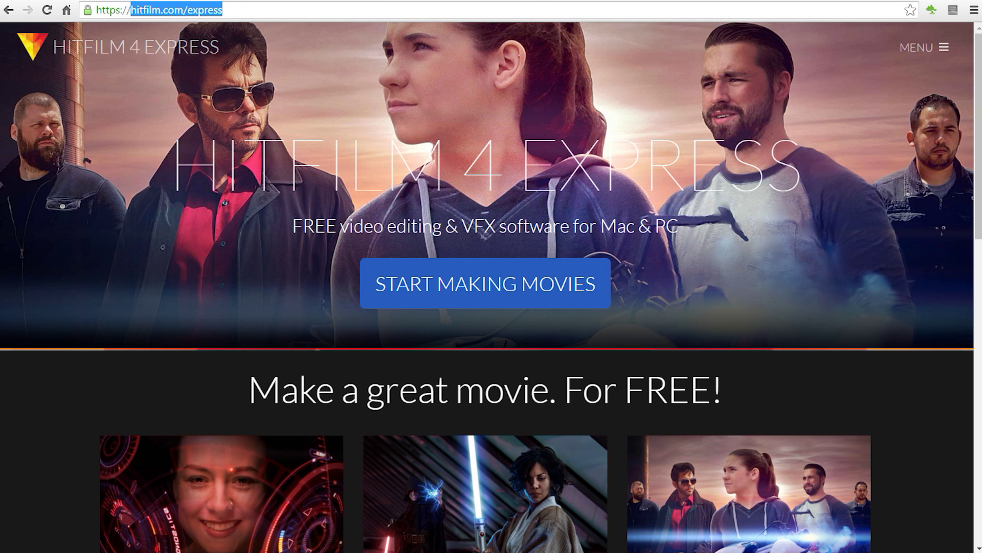
pyautogui.moveTo(977, 115); pyautogui.dragTo(978, 226)
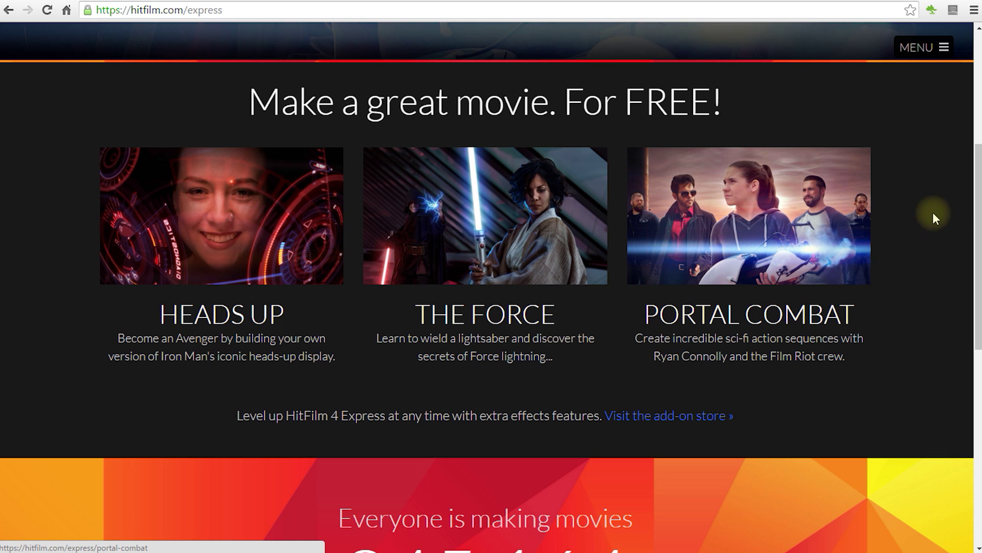
pyautogui.moveTo(978, 202); pyautogui.dragTo(981, 45)
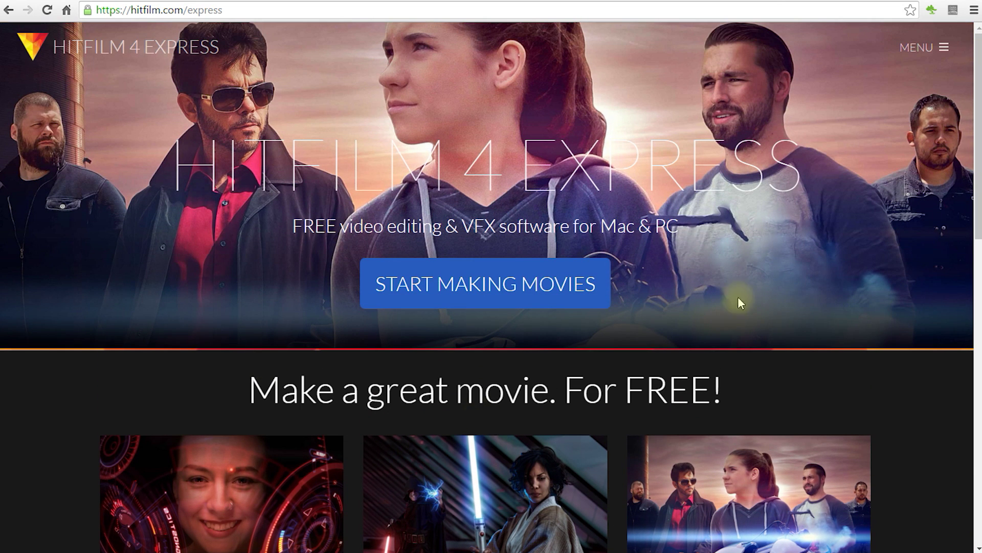
pyautogui.click(559, 306)
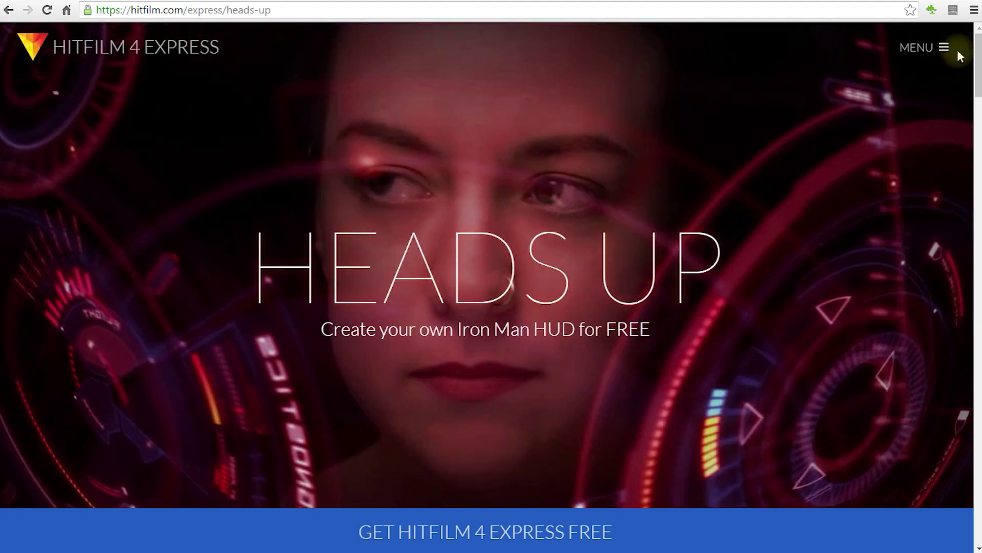
pyautogui.moveTo(978, 73); pyautogui.dragTo(979, 48)
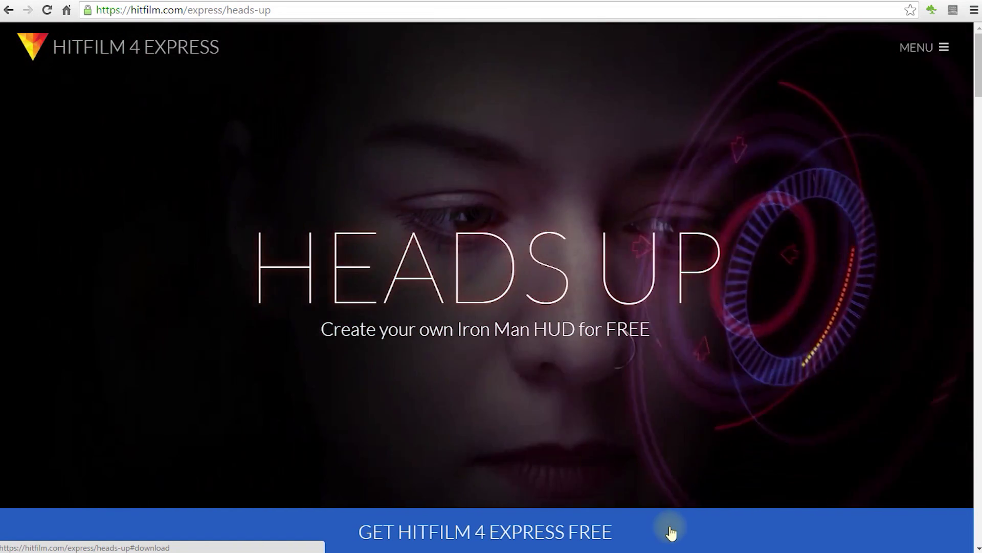
# Sign in with the account e-mail and password to reach the free-download thank-you page.
pyautogui.click(671, 533)
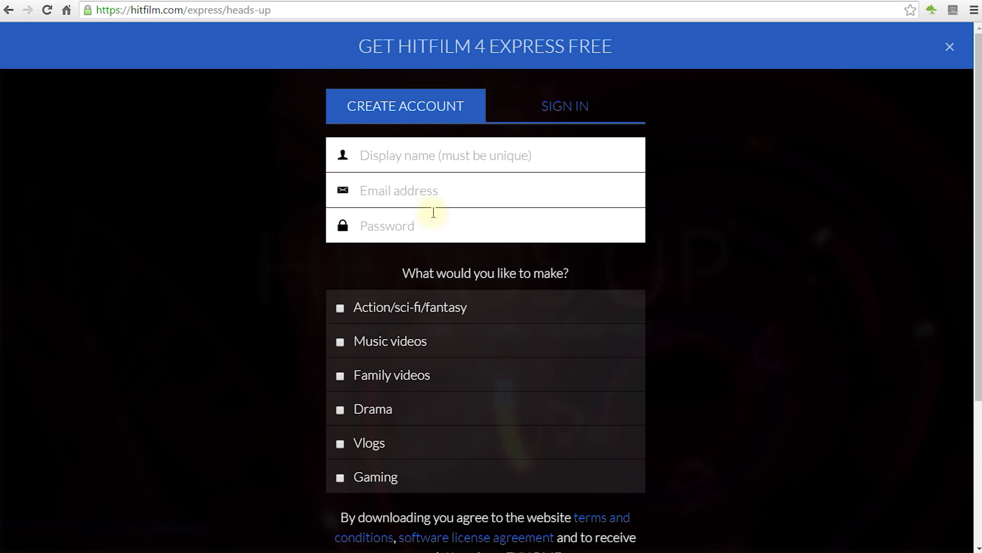
pyautogui.click(578, 110)
pyautogui.click(471, 161)
pyautogui.press('Tab')
pyautogui.write('••••••••••••••')
pyautogui.press('Return')
pyautogui.tripleClick(675, 212)
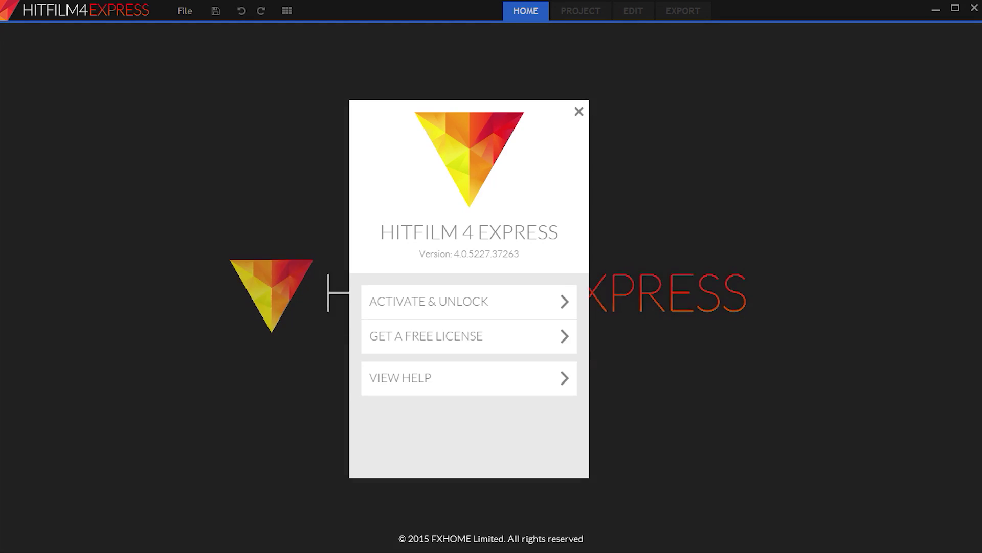
# Activate and unlock HitFilm 4 Express by signing in with the account e-mail and password.
pyautogui.click(548, 303)
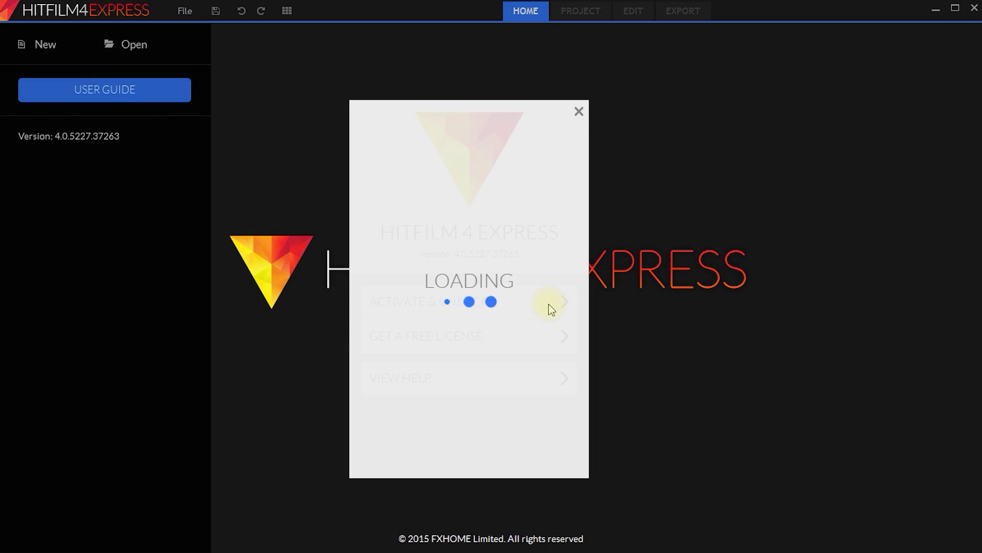
pyautogui.click(424, 223)
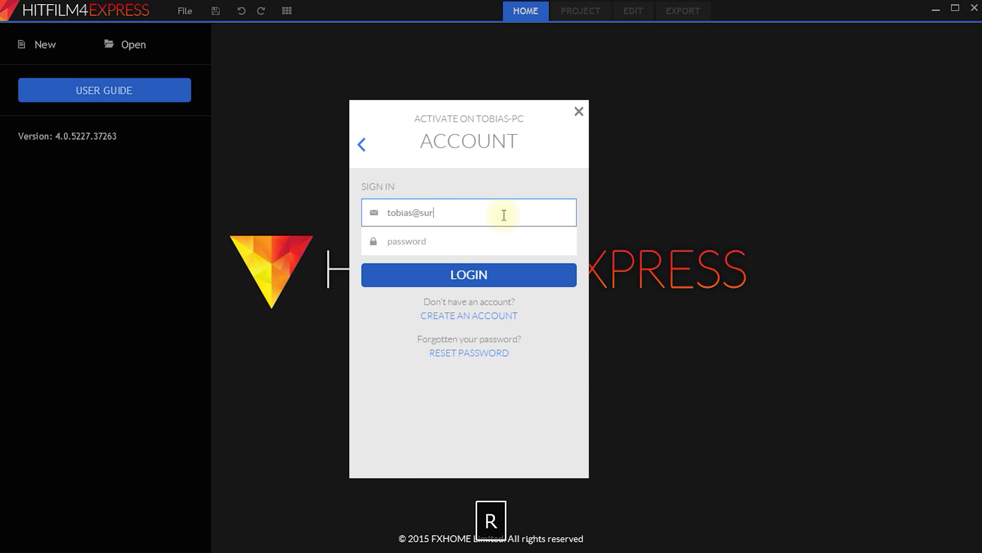
pyautogui.press('Tab')
pyautogui.press('Return')
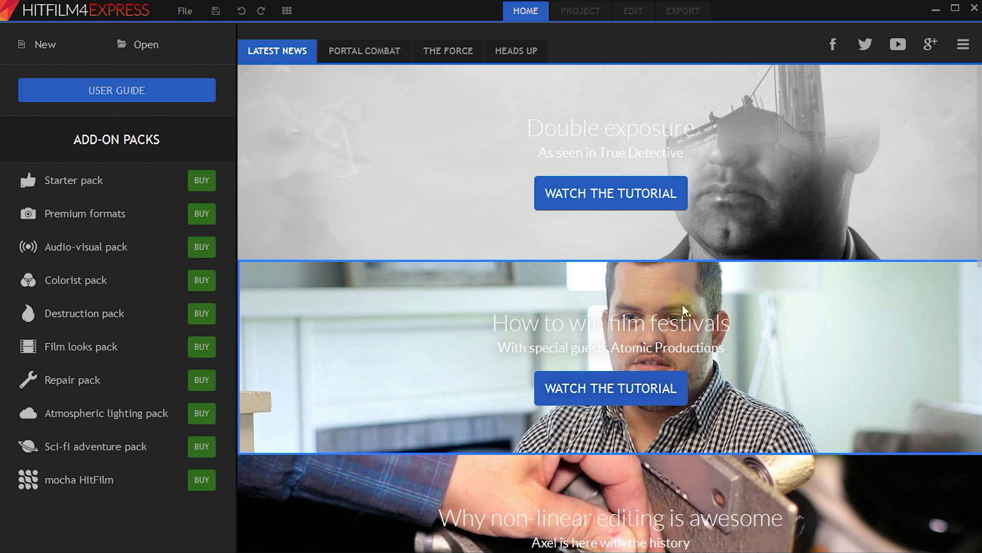
# Browse the Portal Combat, The Force and Heads Up tutorial pages, then start a new project.
pyautogui.scroll(-7, 606, 256)
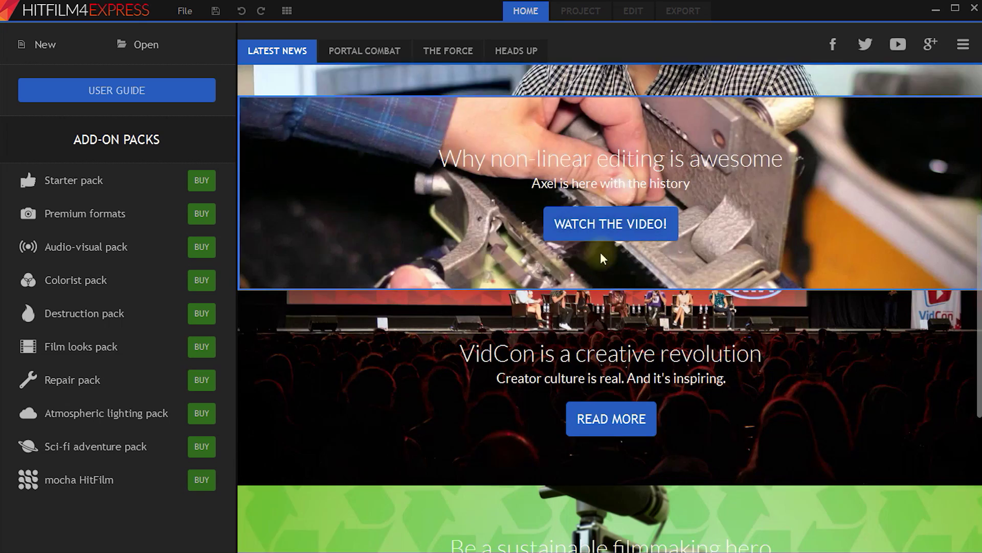
pyautogui.scroll(-5, 603, 258)
pyautogui.scroll(10, 572, 297)
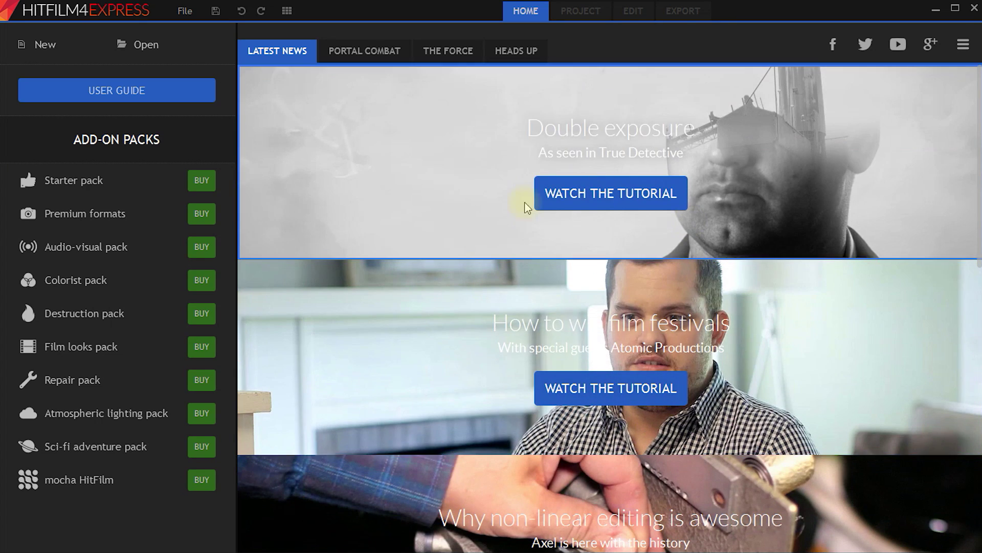
pyautogui.click(369, 58)
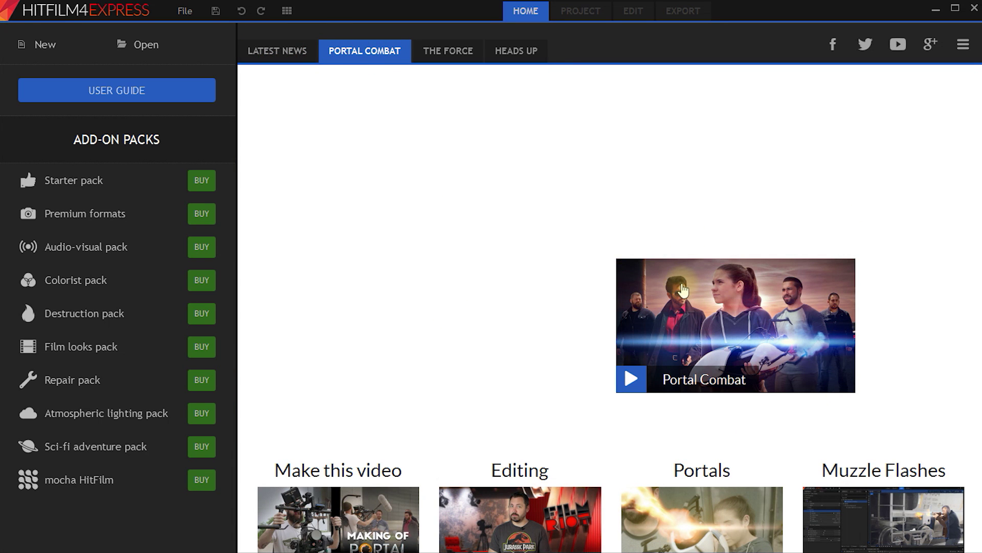
pyautogui.click(442, 55)
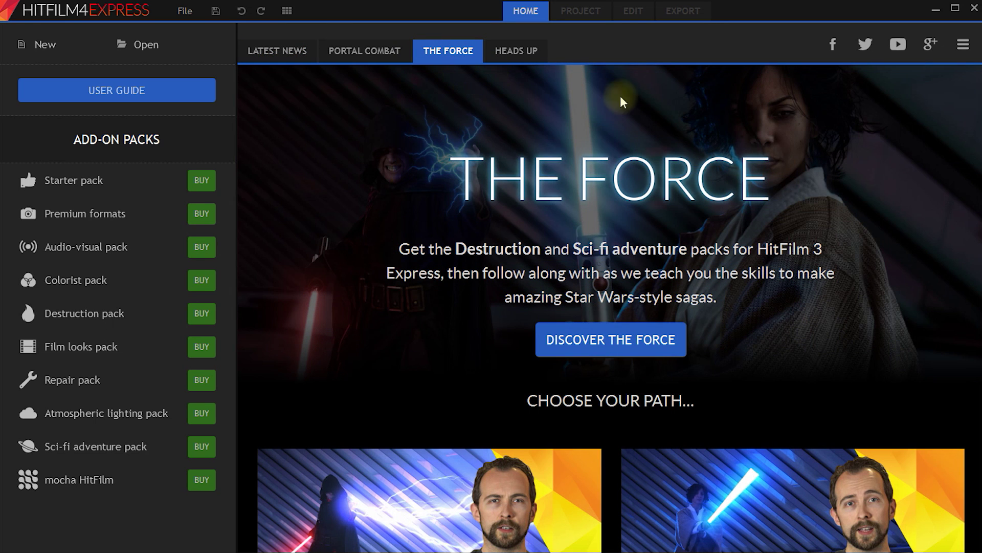
pyautogui.click(515, 52)
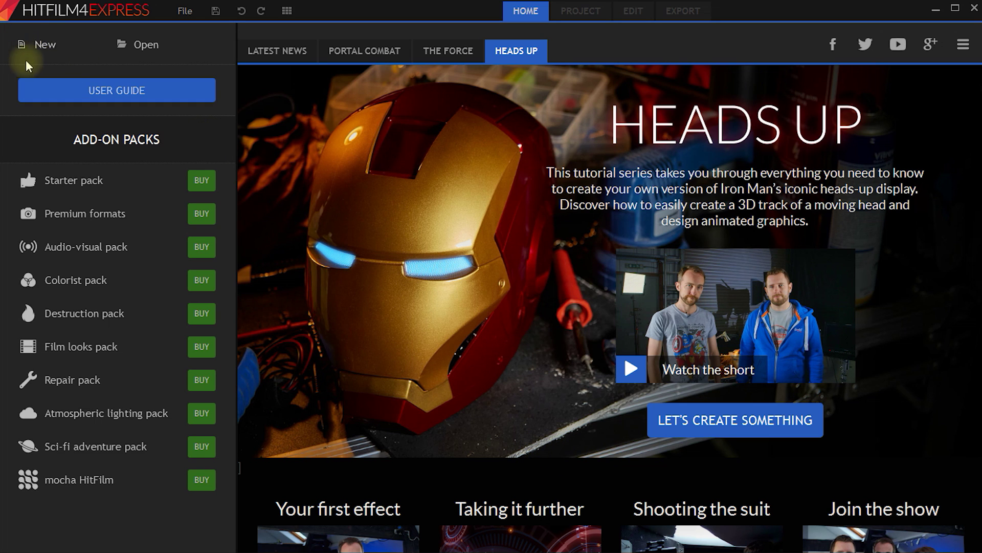
pyautogui.click(44, 50)
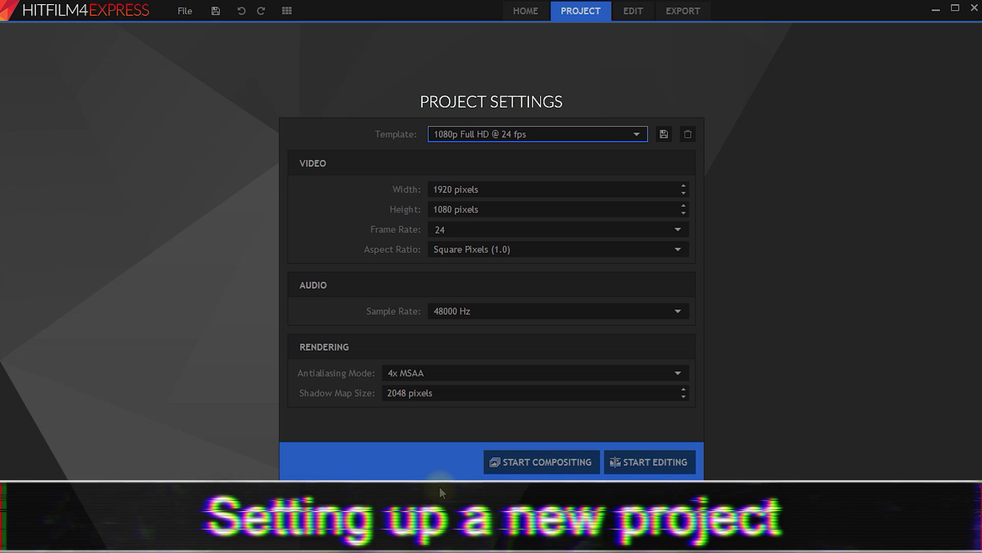
# Keep the 1920×1080, 24 fps project settings and start editing.
pyautogui.click(519, 186)
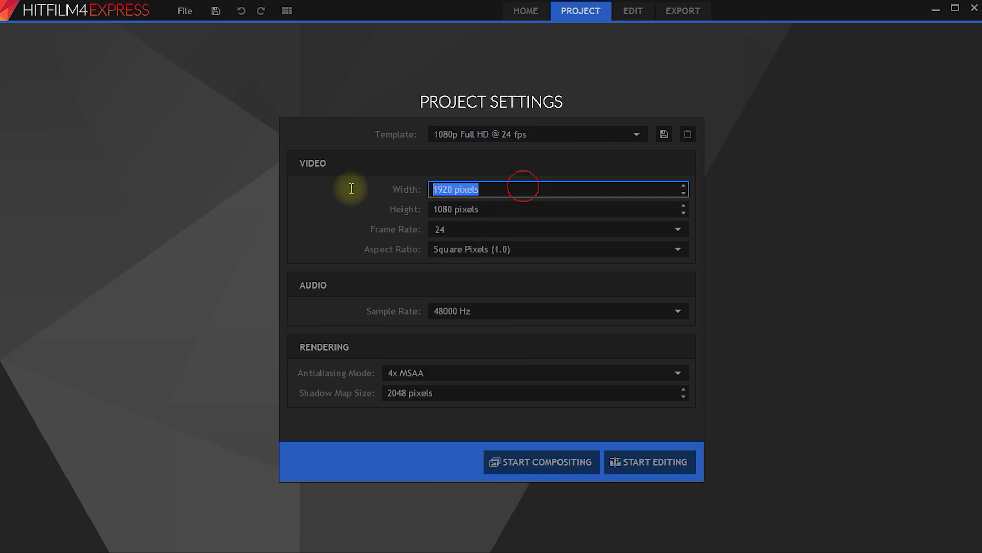
pyautogui.click(535, 211)
pyautogui.click(522, 228)
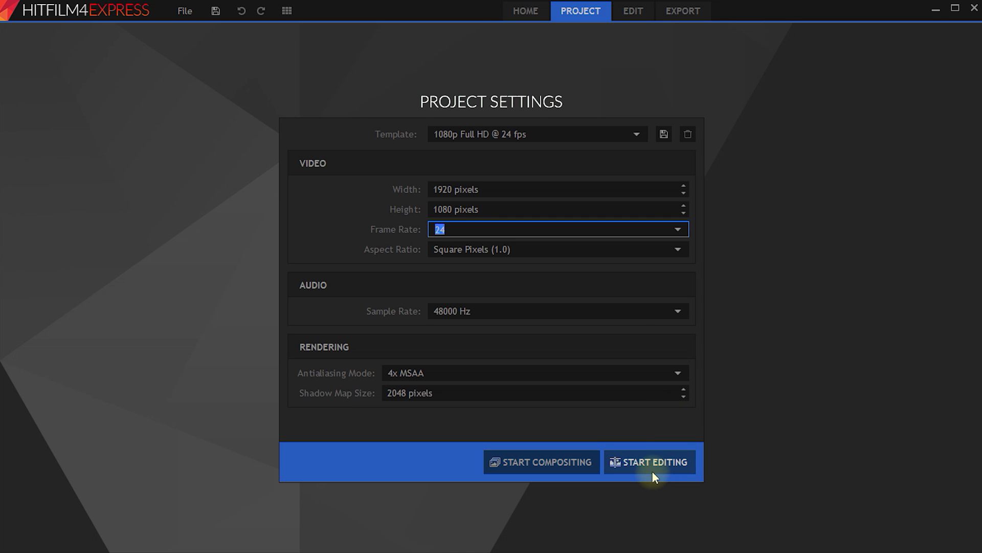
pyautogui.click(652, 463)
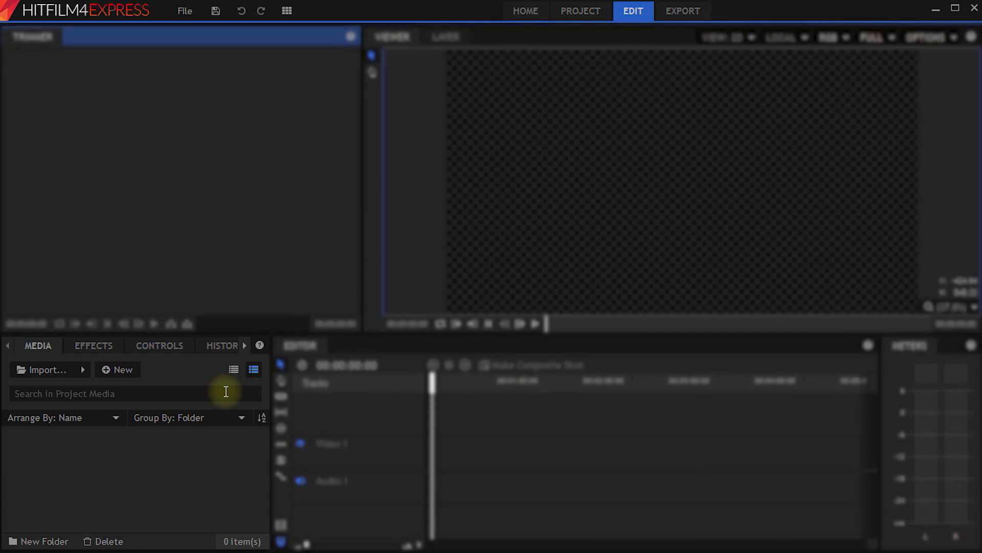
pyautogui.click(48, 348)
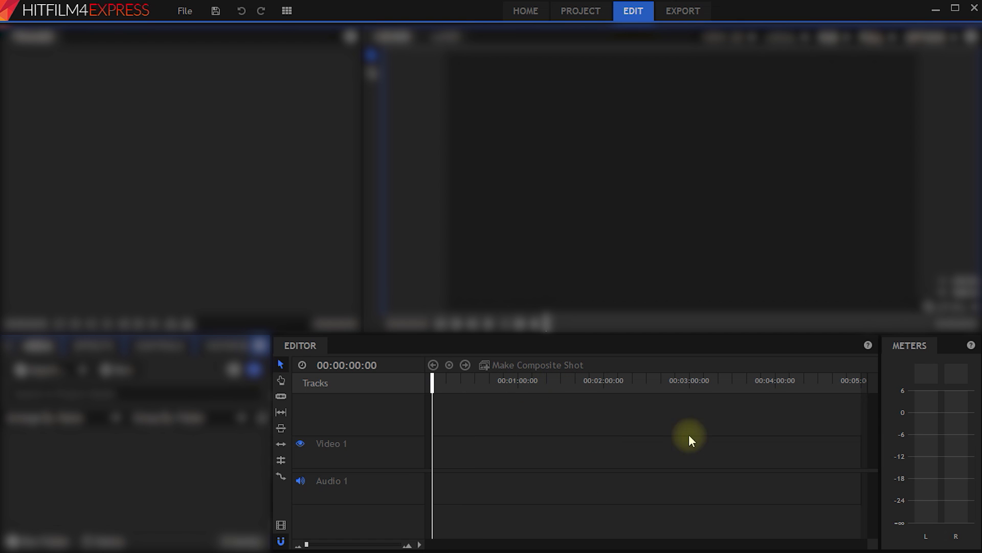
pyautogui.moveTo(434, 383); pyautogui.dragTo(372, 406)
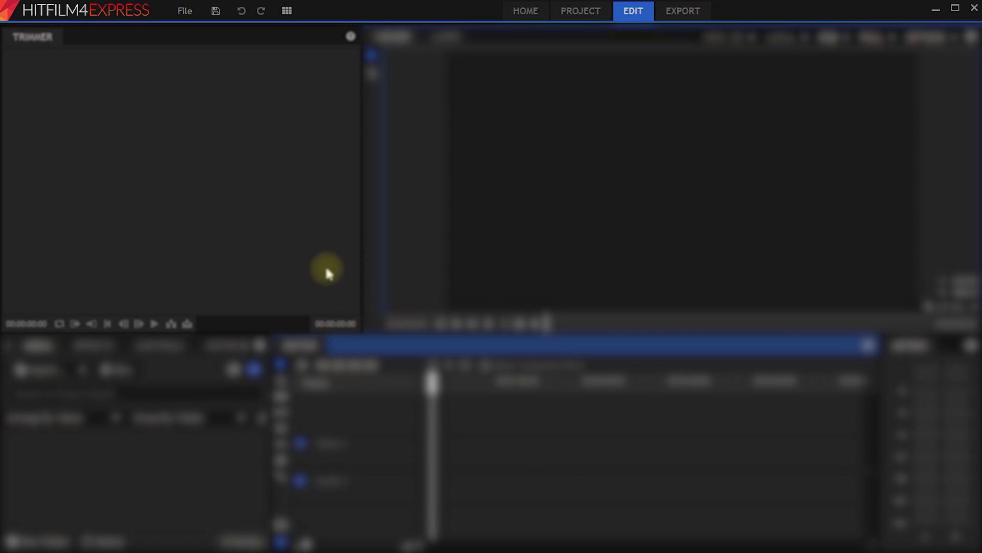
pyautogui.click(28, 45)
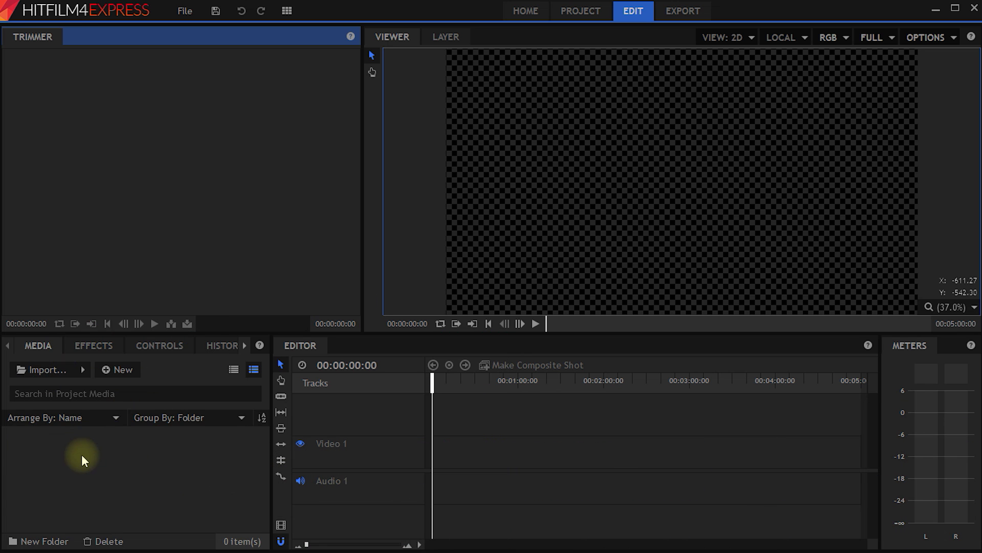
# Import MVI_3595.MP4 from Stage (D:) > Projects - Video > 131 - HitFilm Express > Footage > Tutorial > Shootout.
pyautogui.click(61, 368)
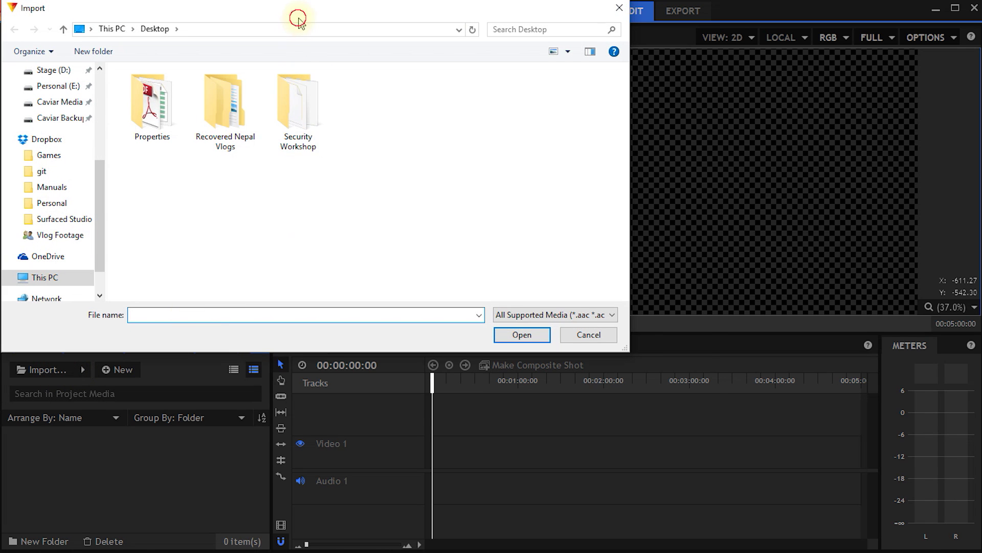
pyautogui.moveTo(297, 20); pyautogui.dragTo(378, 79)
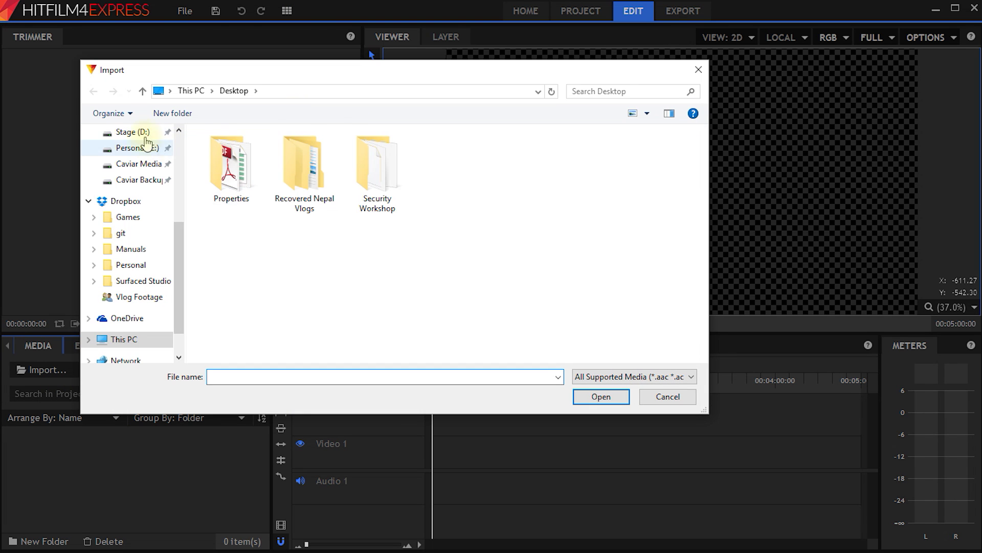
pyautogui.click(133, 132)
pyautogui.doubleClick(251, 235)
pyautogui.doubleClick(286, 364)
pyautogui.doubleClick(226, 179)
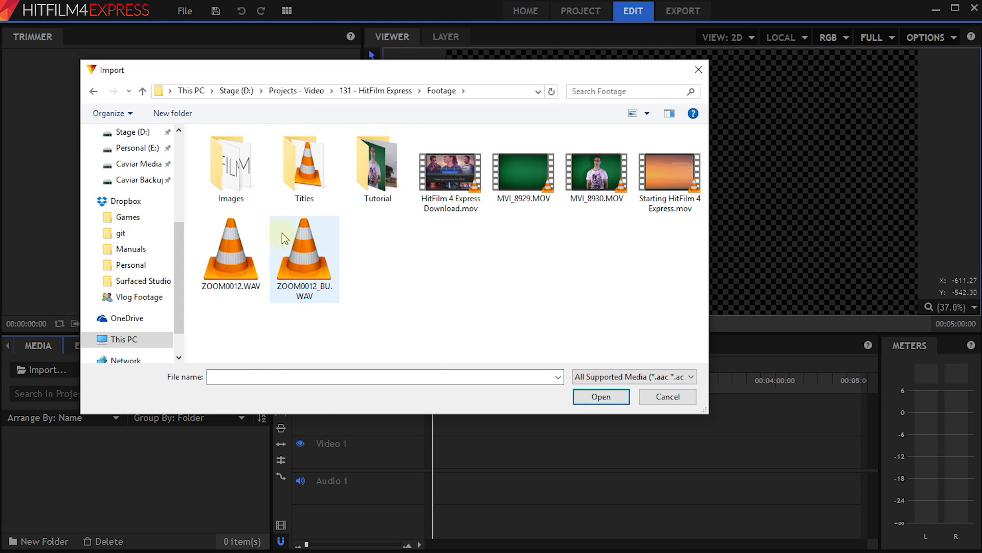
pyautogui.doubleClick(366, 170)
pyautogui.doubleClick(304, 166)
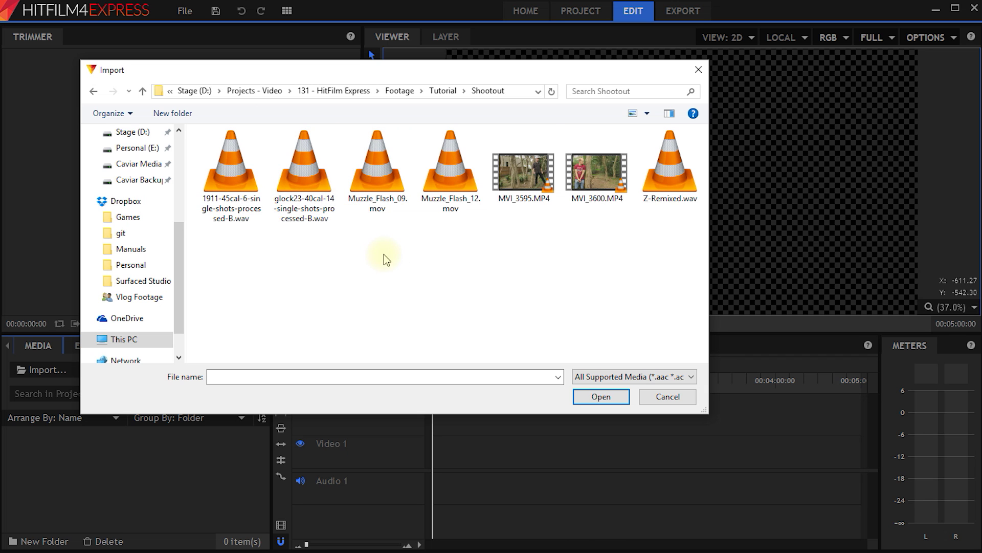
pyautogui.doubleClick(524, 173)
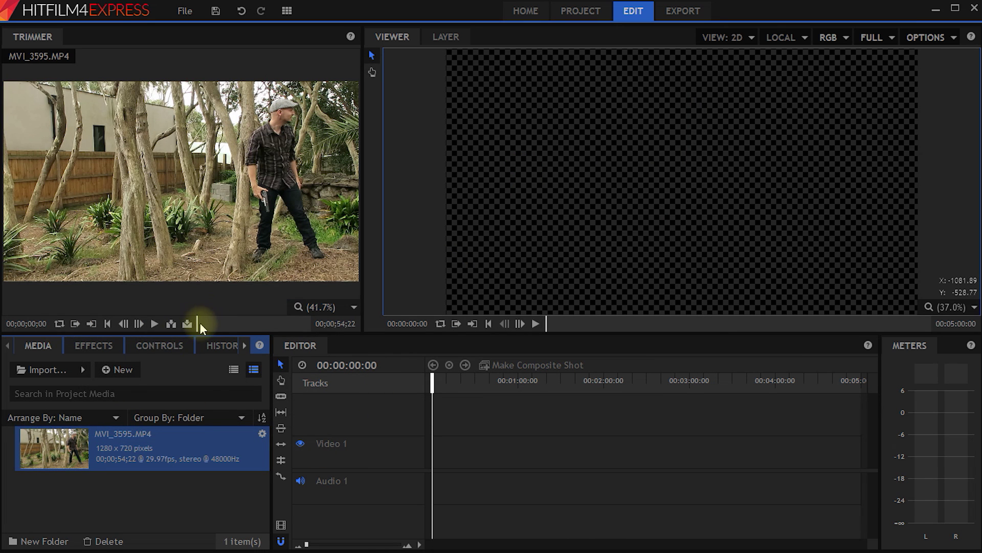
# Skim MVI_3595 between about 26 and 40 seconds and bring the Tutorial folder window over HitFilm.
pyautogui.moveTo(197, 324); pyautogui.dragTo(259, 332)
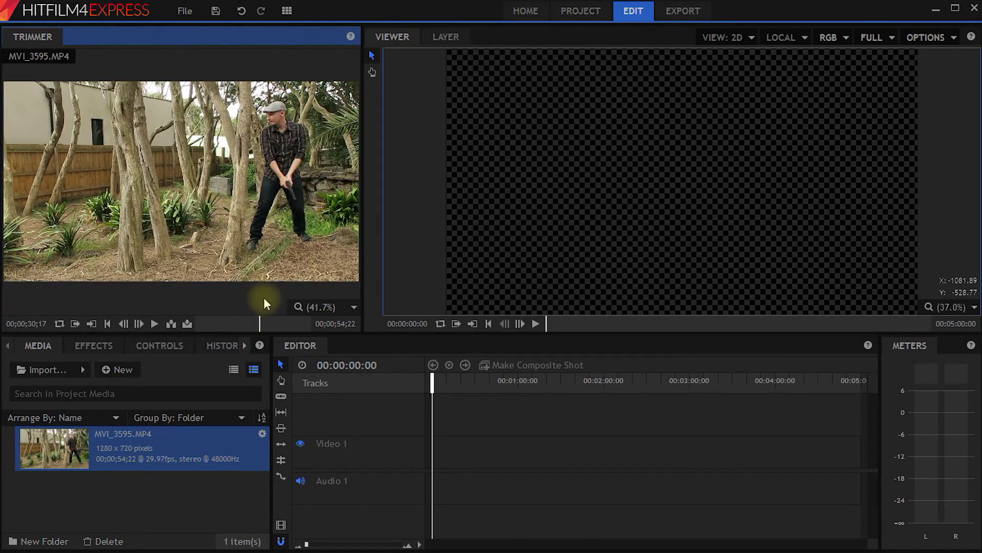
pyautogui.moveTo(260, 330)
pyautogui.mouseDown()
pyautogui.moveTo(238, 326)
pyautogui.moveTo(288, 329)
pyautogui.moveTo(250, 324)
pyautogui.mouseUp()
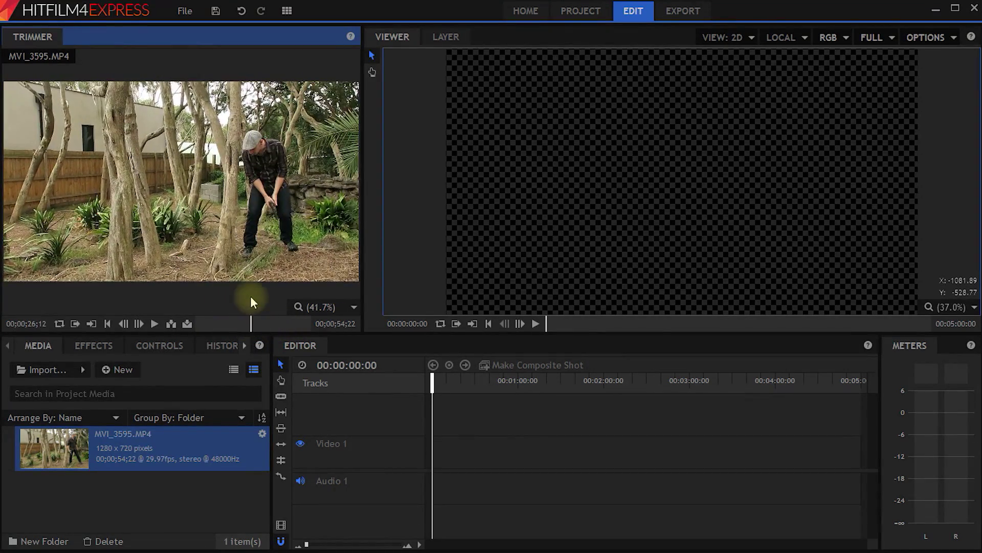
pyautogui.moveTo(981, 106); pyautogui.dragTo(653, 131)
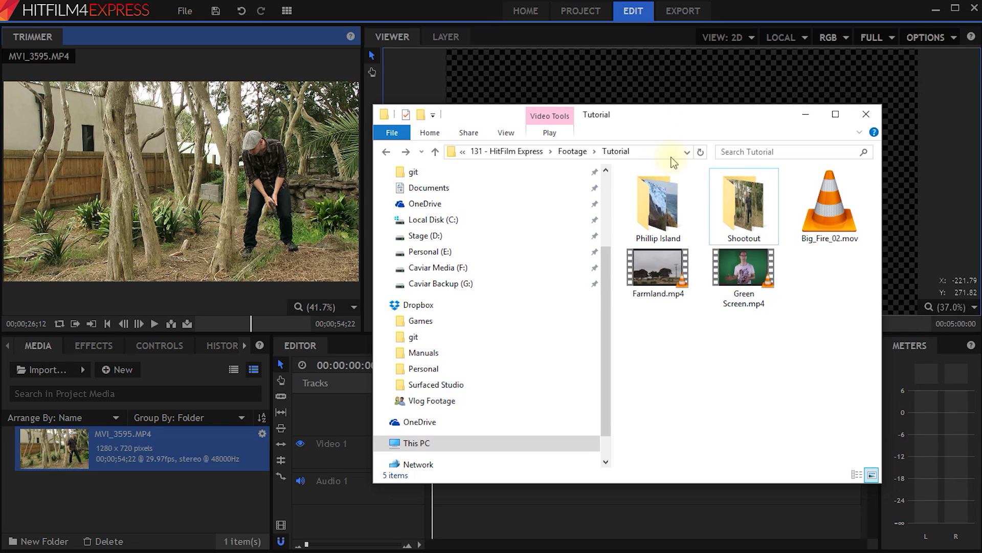
# Select the six Shootout files, including Muzzle_Flash_09/12.mov, MVI_3600.MP4 and Z-Remixed.wav, and import them into Media.
pyautogui.doubleClick(743, 214)
pyautogui.moveTo(814, 407); pyautogui.dragTo(844, 195)
pyautogui.keyDown('ctrl'); pyautogui.click(671, 219); pyautogui.keyUp('ctrl')
pyautogui.keyDown('ctrl'); pyautogui.click(647, 300); pyautogui.keyUp('ctrl')
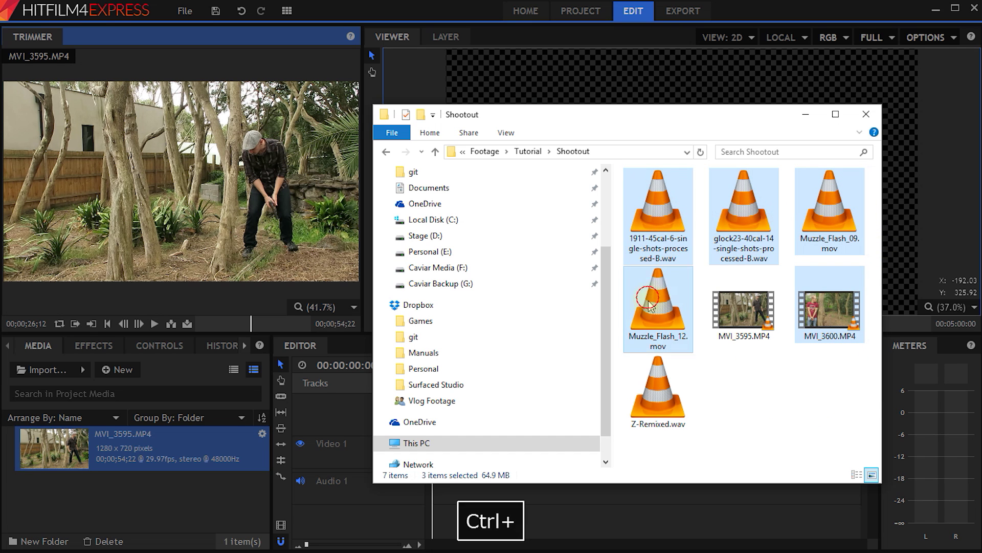
pyautogui.keyDown('ctrl'); pyautogui.click(655, 383); pyautogui.keyUp('ctrl')
pyautogui.moveTo(834, 313); pyautogui.dragTo(137, 495)
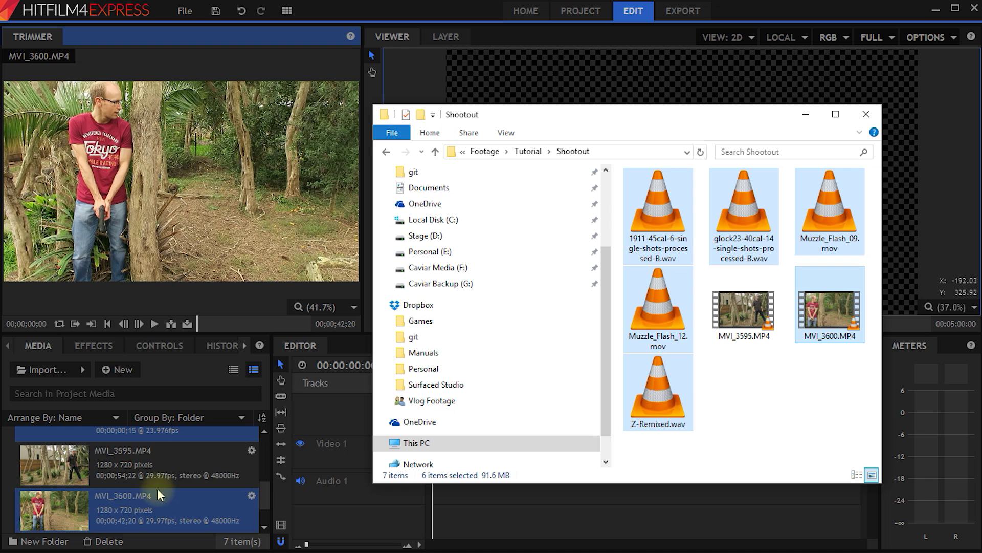
# Preview MVI_3595.MP4, Z-Remixed.wav and the glock23 gunshot audio in the media list.
pyautogui.click(156, 486)
pyautogui.scroll(3, 167, 493)
pyautogui.scroll(-4, 139, 455)
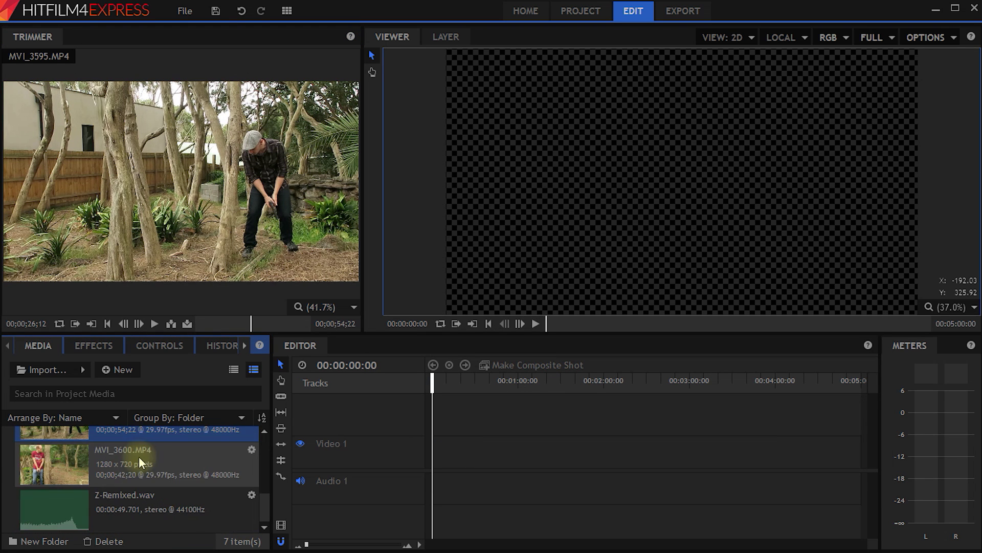
pyautogui.click(143, 511)
pyautogui.scroll(2, 159, 499)
pyautogui.click(159, 504)
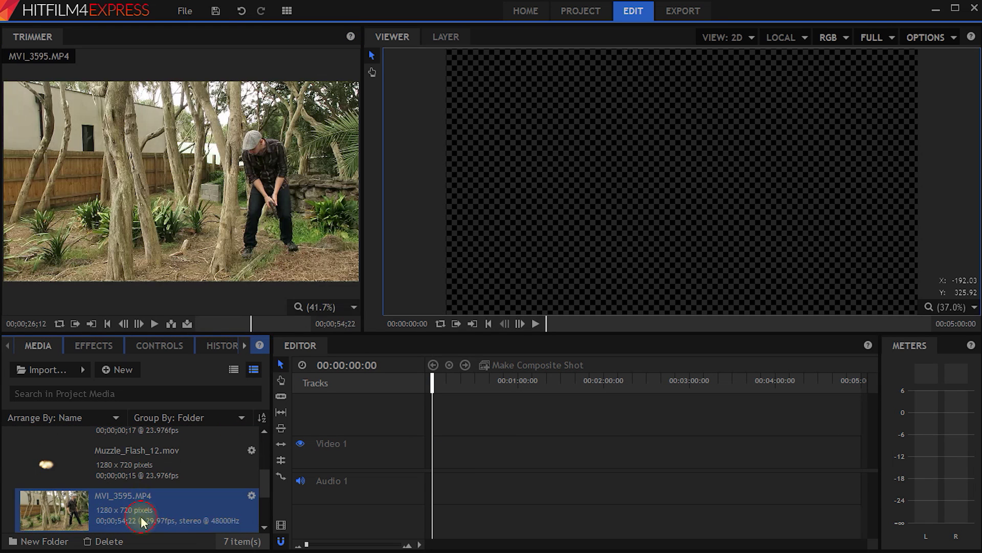
pyautogui.scroll(2, 157, 505)
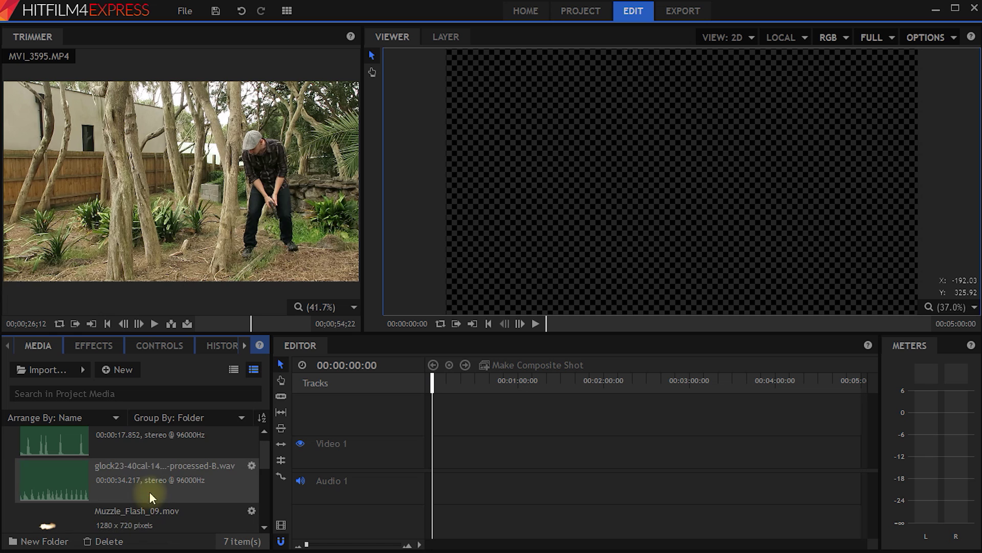
pyautogui.click(150, 492)
pyautogui.scroll(1, 155, 456)
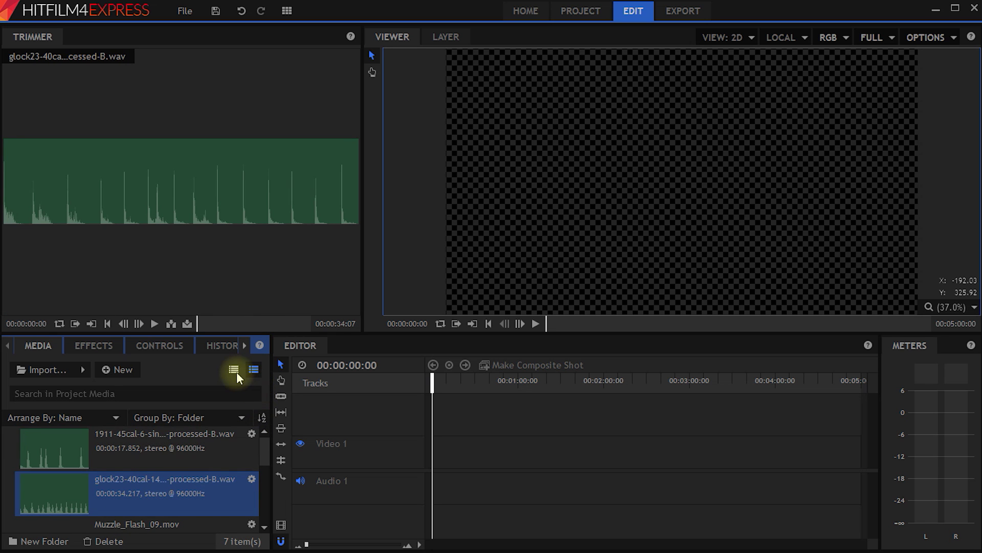
# Switch Media to list view and move all audio files into a new Audio folder.
pyautogui.click(234, 370)
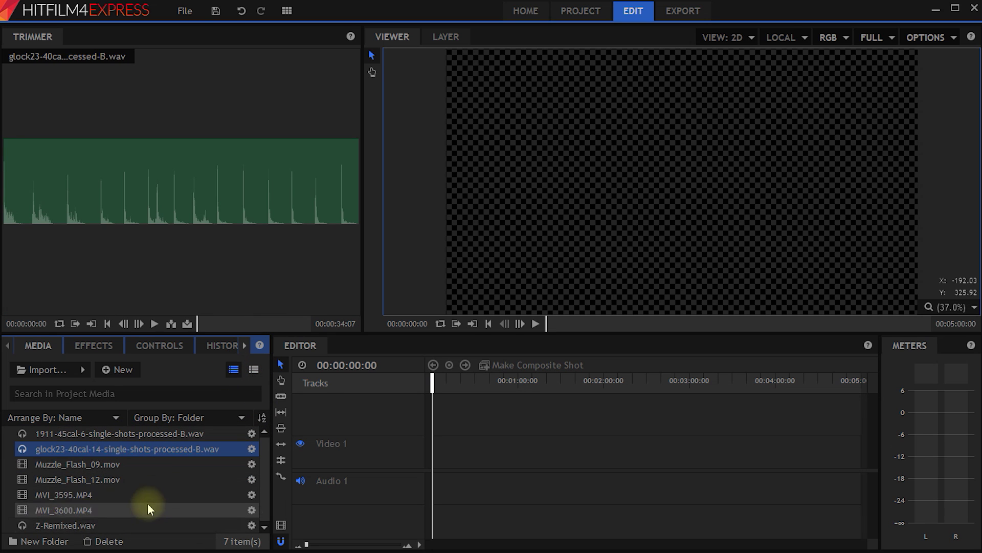
pyautogui.click(44, 541)
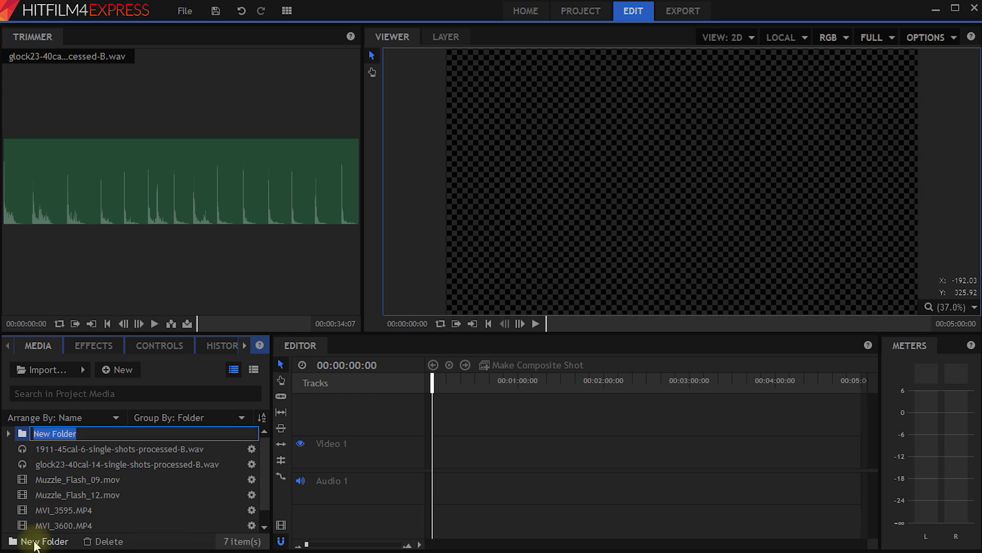
pyautogui.write('Audio')
pyautogui.press('Return')
pyautogui.keyDown('ctrl'); pyautogui.click(76, 448); pyautogui.keyUp('ctrl')
pyautogui.moveTo(82, 464); pyautogui.dragTo(14, 436)
pyautogui.click(8, 433)
pyautogui.moveTo(61, 510); pyautogui.dragTo(69, 450)
# Create a Stock Footage folder holding the two Muzzle_Flash clips.
pyautogui.click(9, 433)
pyautogui.click(44, 540)
pyautogui.write('Stock Footage')
pyautogui.press('Return')
pyautogui.click(71, 464)
pyautogui.keyDown('shift'); pyautogui.click(71, 480); pyautogui.keyUp('shift')
pyautogui.click(8, 448)
# Create a Footage folder for both MVI clips, then place MVI_3595.MP4 at the timeline start.
pyautogui.click(44, 541)
pyautogui.write('Footage')
pyautogui.press('Return')
pyautogui.click(64, 479)
pyautogui.keyDown('shift'); pyautogui.click(64, 495); pyautogui.keyUp('shift')
pyautogui.moveTo(64, 492); pyautogui.dragTo(52, 452)
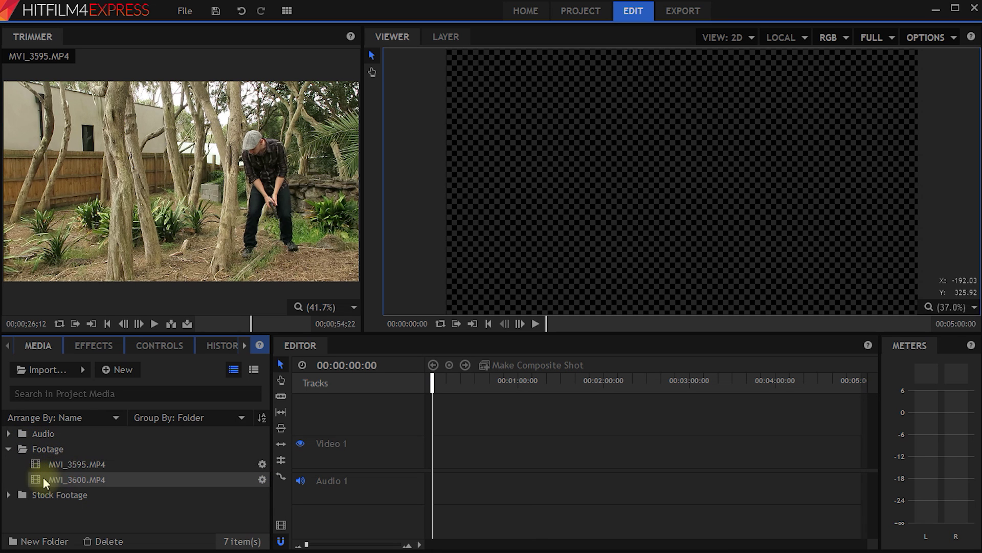
pyautogui.click(87, 480)
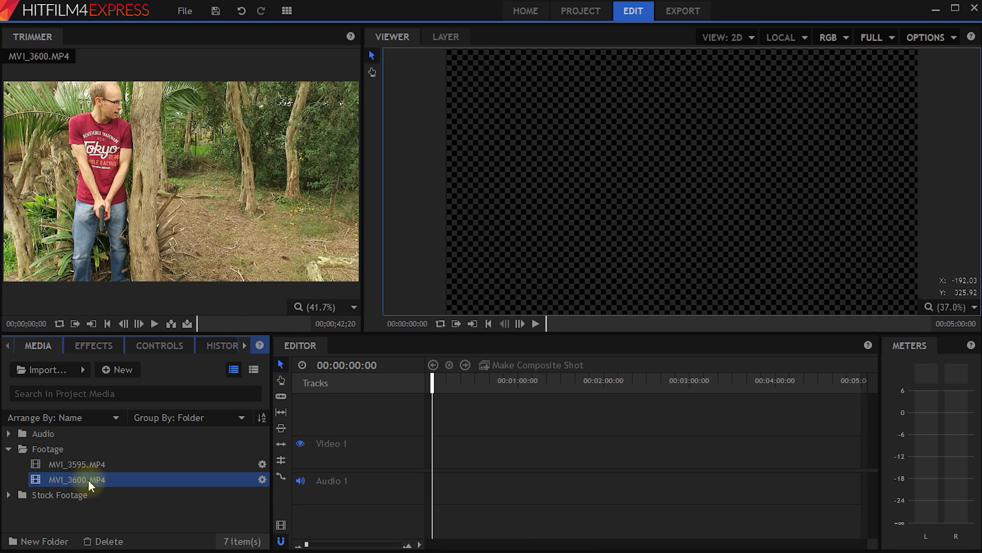
pyautogui.moveTo(78, 464); pyautogui.dragTo(432, 463)
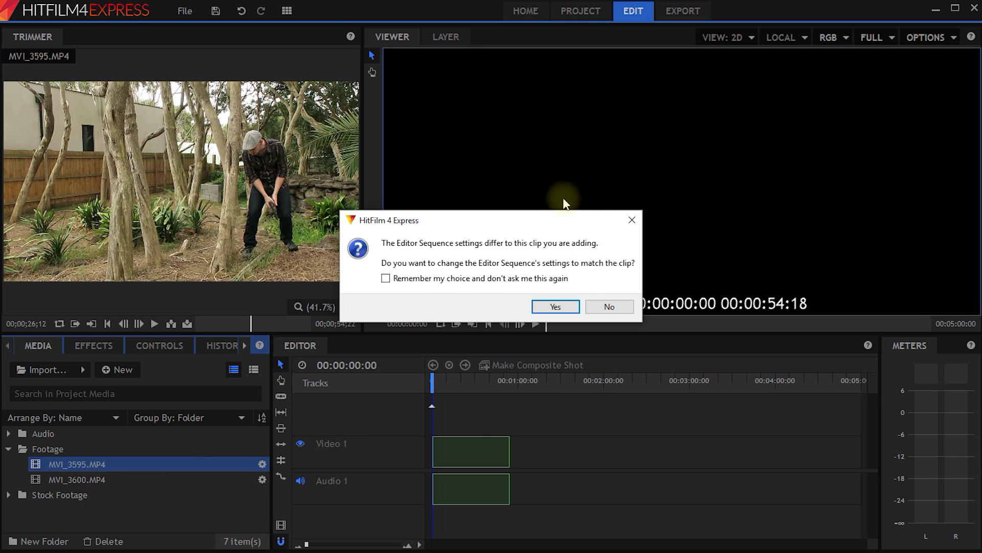
# Accept matching the sequence settings to MVI_3595.MP4, then zoom, pan and scrub the timeline to about 20 seconds.
pyautogui.click(539, 306)
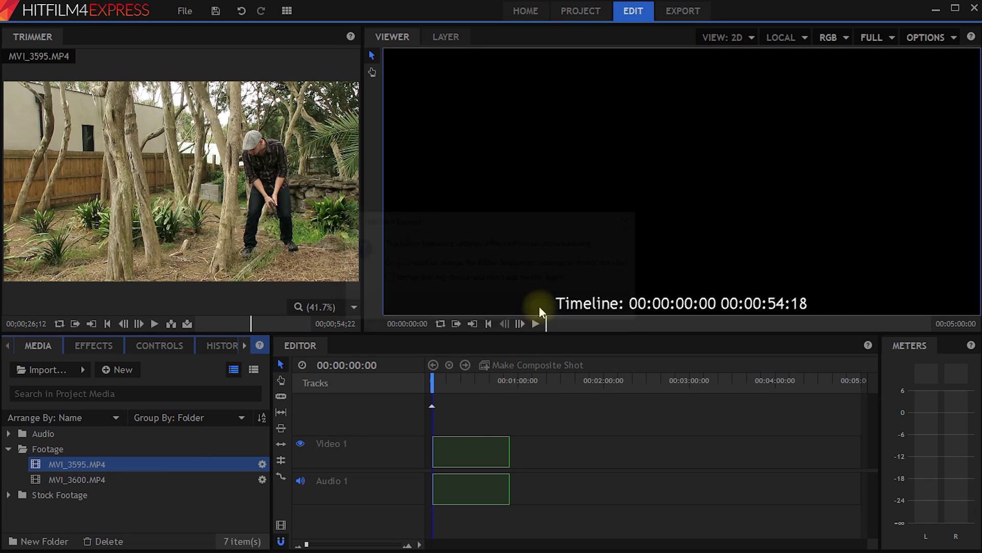
pyautogui.moveTo(440, 383); pyautogui.dragTo(471, 390)
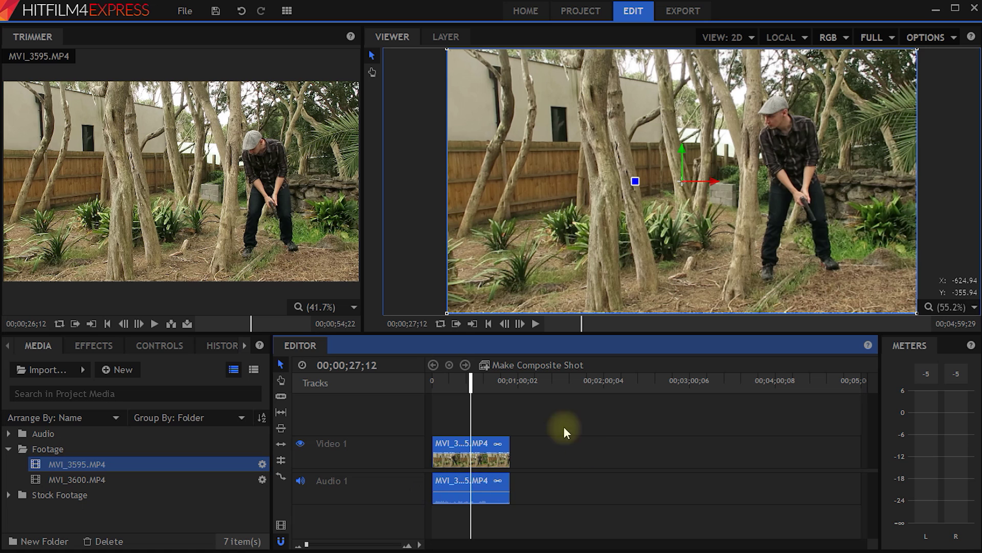
pyautogui.scroll(4, 459, 465)
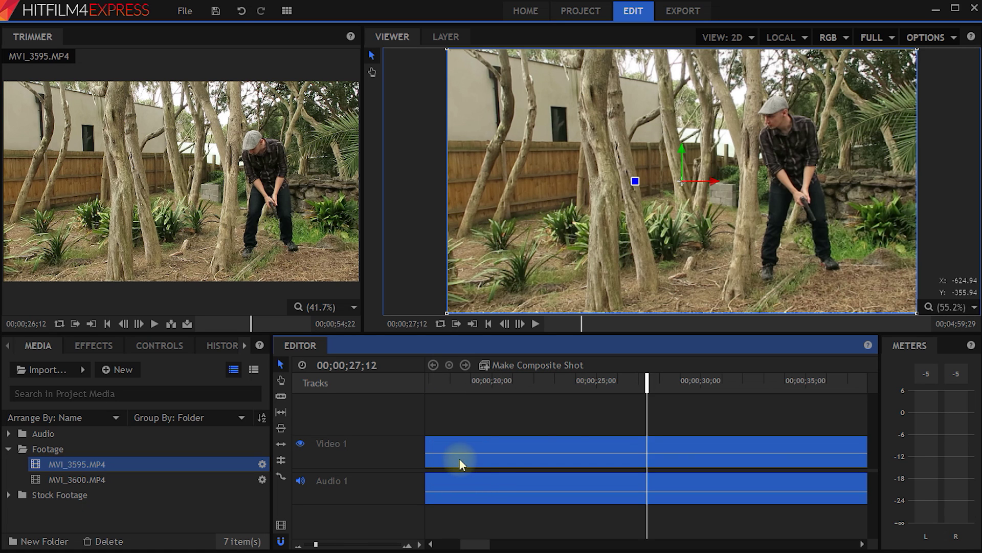
pyautogui.scroll(-4, 624, 480)
pyautogui.moveTo(305, 546); pyautogui.dragTo(311, 546)
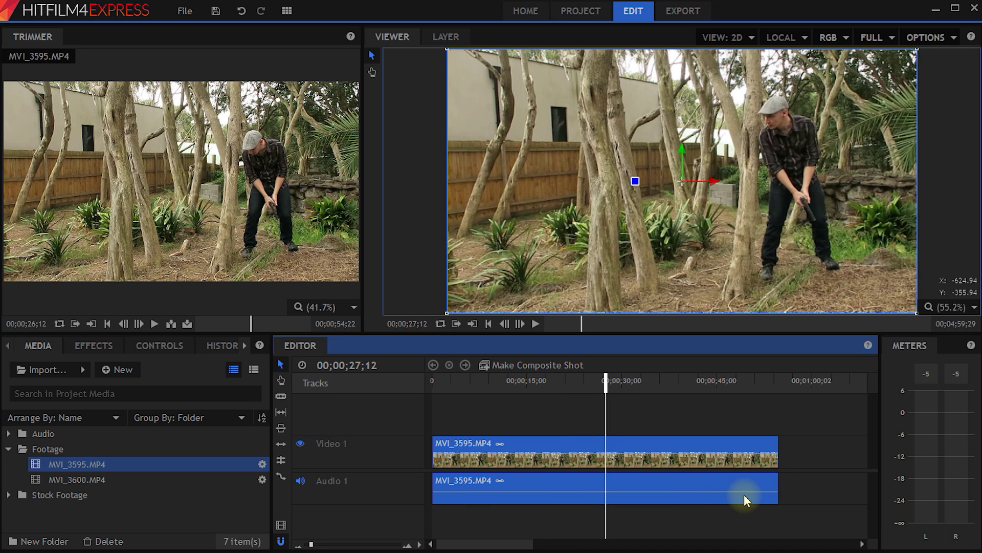
pyautogui.press('h')
pyautogui.moveTo(813, 403); pyautogui.dragTo(914, 406)
pyautogui.press('v')
pyautogui.moveTo(615, 400); pyautogui.dragTo(564, 401)
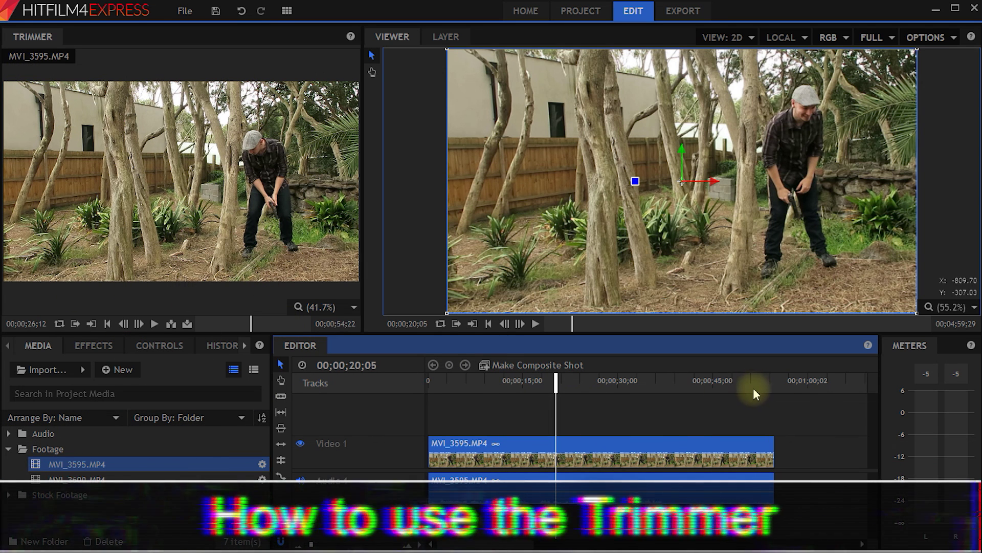
# Slice the MVI_3595 clip at 42;09 and 45;17 with the Slice Tool.
pyautogui.click(773, 388)
pyautogui.moveTo(772, 389); pyautogui.dragTo(699, 381)
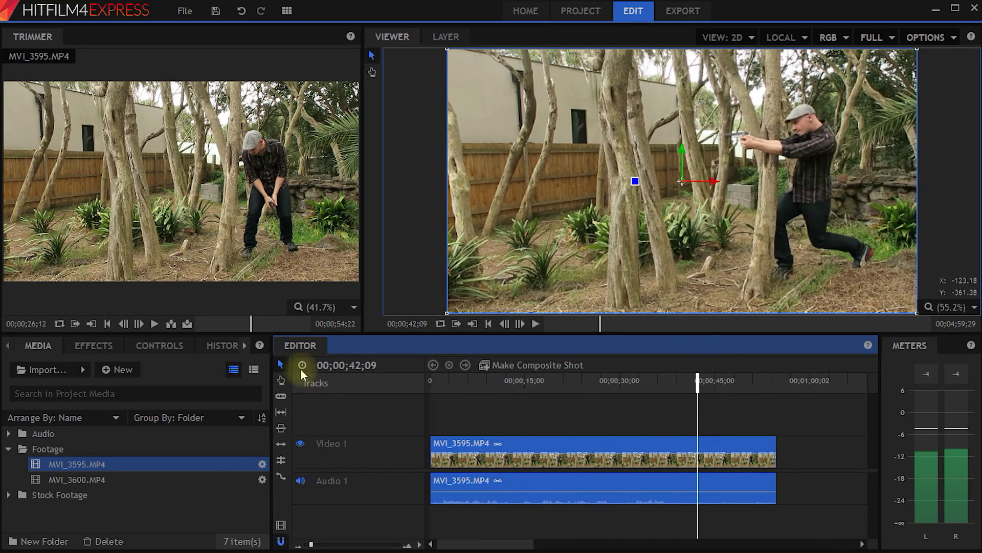
pyautogui.click(280, 397)
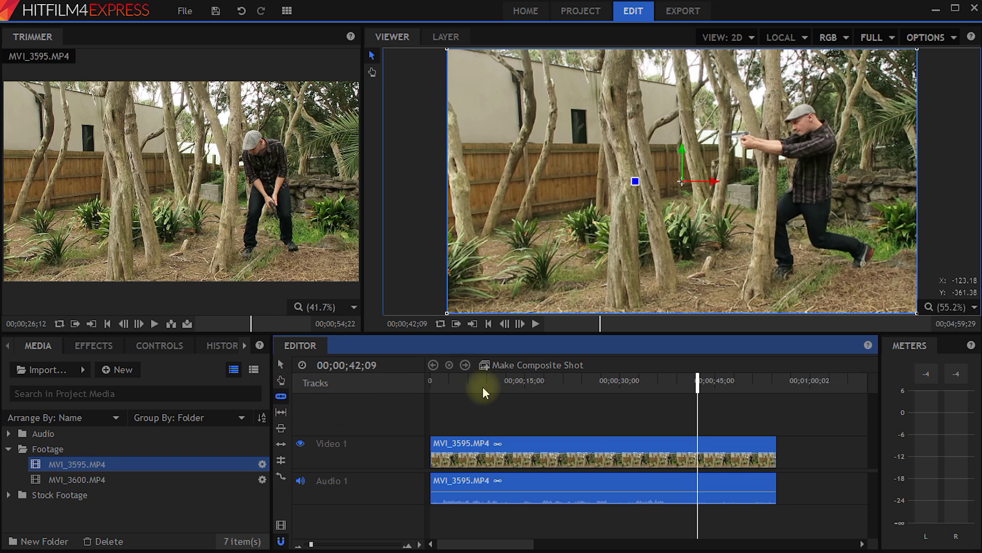
pyautogui.click(698, 456)
pyautogui.moveTo(698, 383); pyautogui.dragTo(718, 389)
pyautogui.click(718, 451)
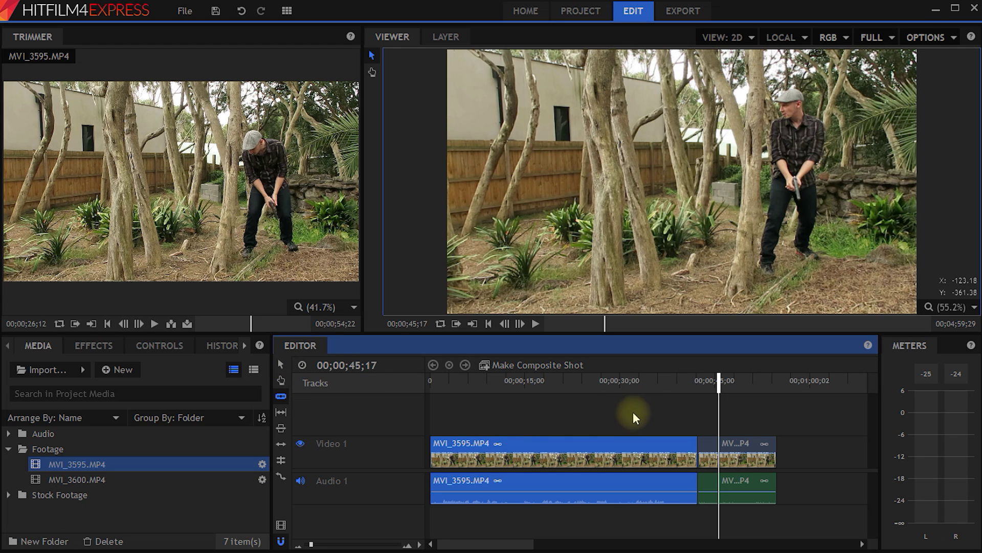
# Cut the two slices, slide the rest to the start, then cut all remaining video and audio.
pyautogui.press('v')
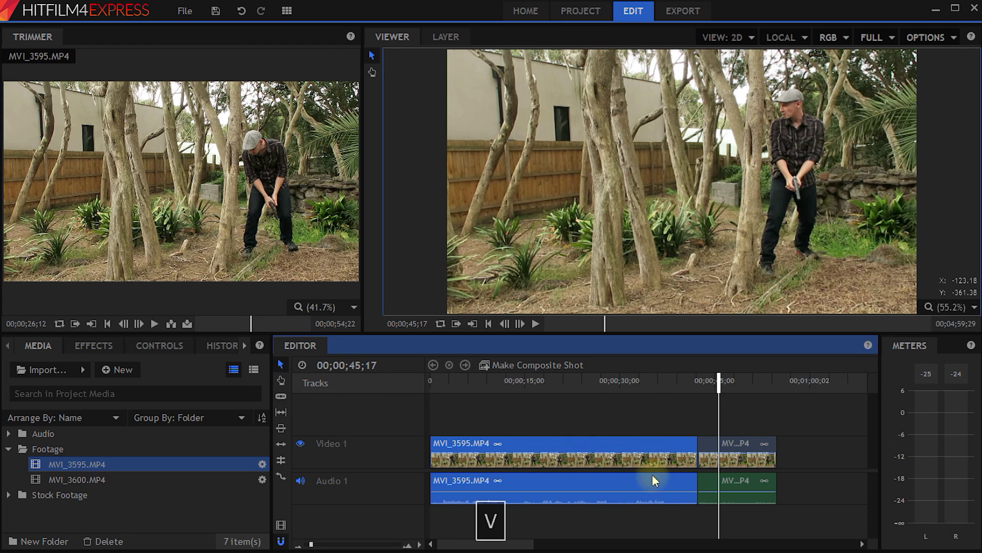
pyautogui.hotkey('ctrl', 'x')
pyautogui.click(751, 444)
pyautogui.hotkey('ctrl', 'x')
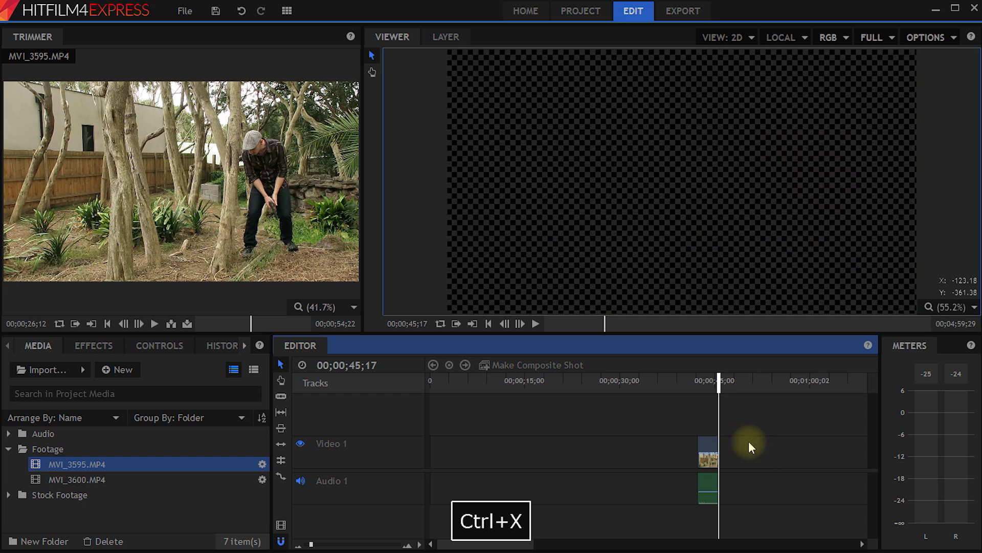
pyautogui.moveTo(710, 443); pyautogui.dragTo(444, 444)
pyautogui.moveTo(452, 382)
pyautogui.mouseDown()
pyautogui.moveTo(424, 385)
pyautogui.moveTo(435, 388)
pyautogui.mouseUp()
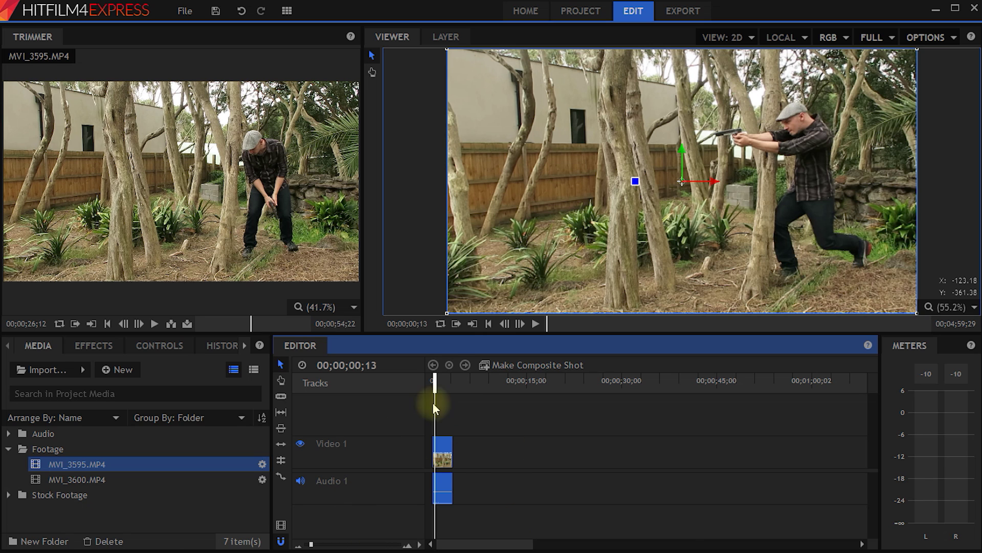
pyautogui.moveTo(519, 496); pyautogui.dragTo(457, 453)
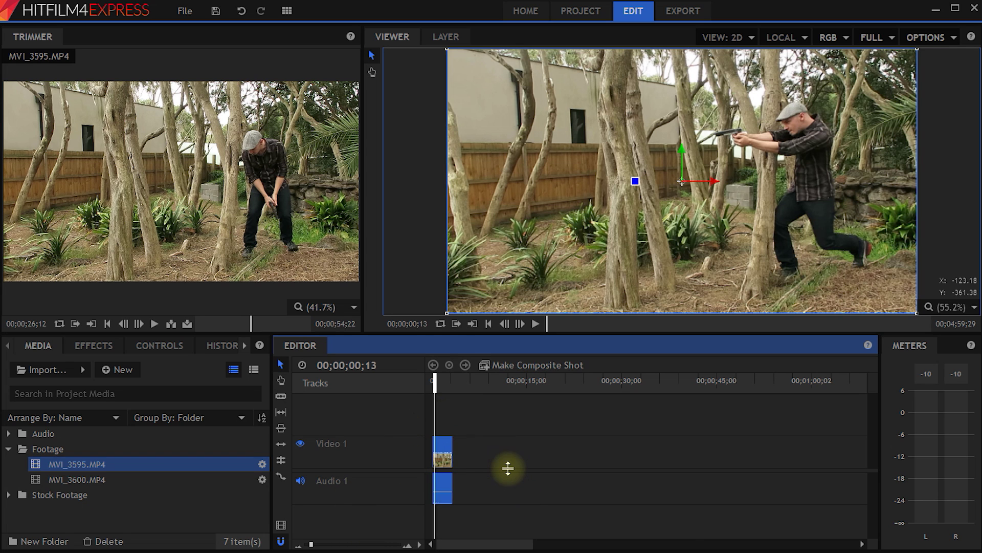
pyautogui.hotkey('ctrl', 'x')
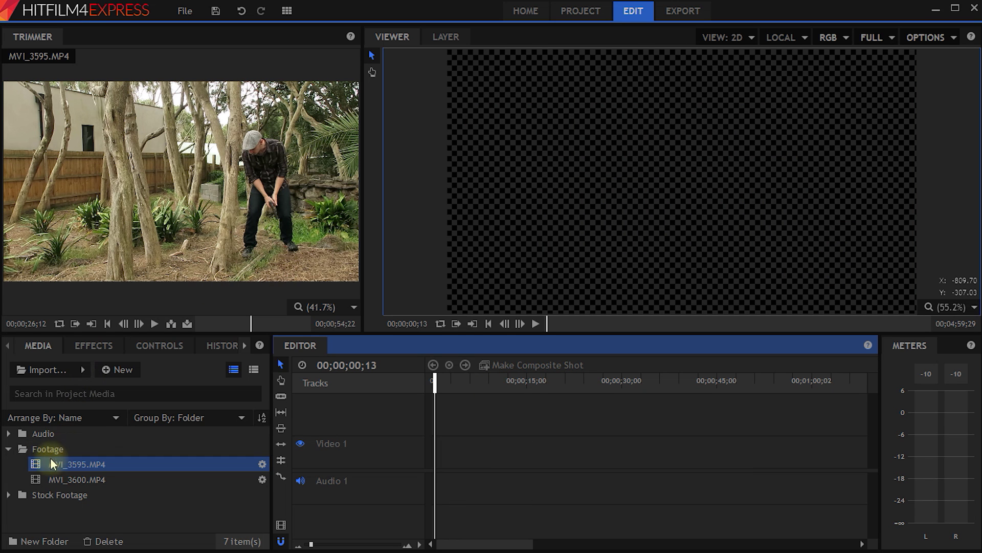
# Trim MVI_3595.MP4 in the Trimmer with In point 28;09 and Out point 40;16.
pyautogui.click(57, 478)
pyautogui.click(56, 464)
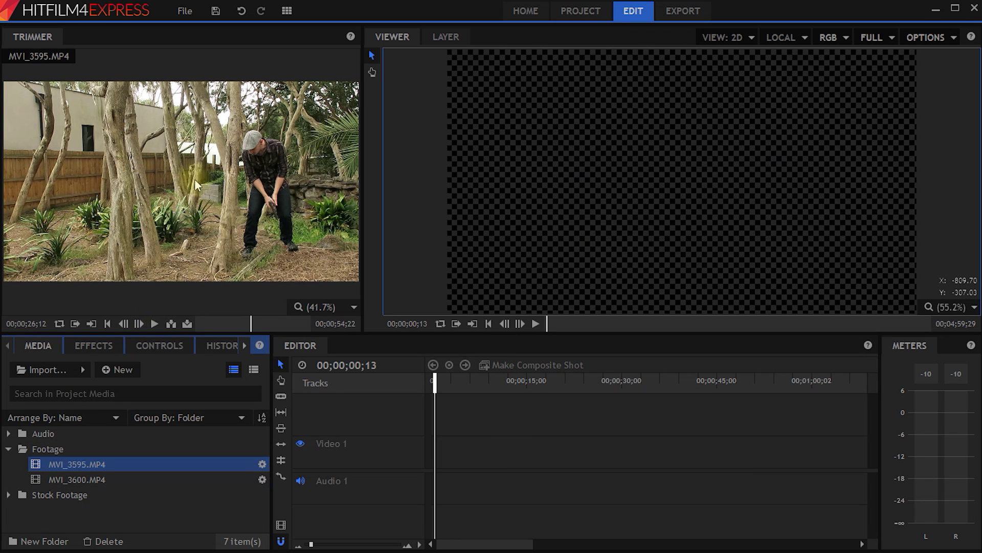
pyautogui.moveTo(253, 320)
pyautogui.mouseDown()
pyautogui.moveTo(191, 317)
pyautogui.moveTo(254, 329)
pyautogui.mouseUp()
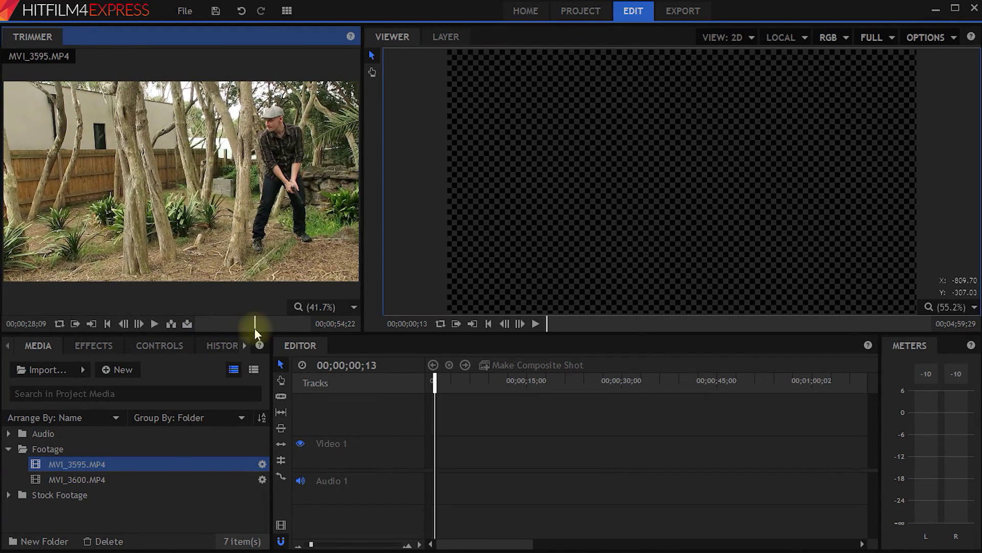
pyautogui.click(76, 324)
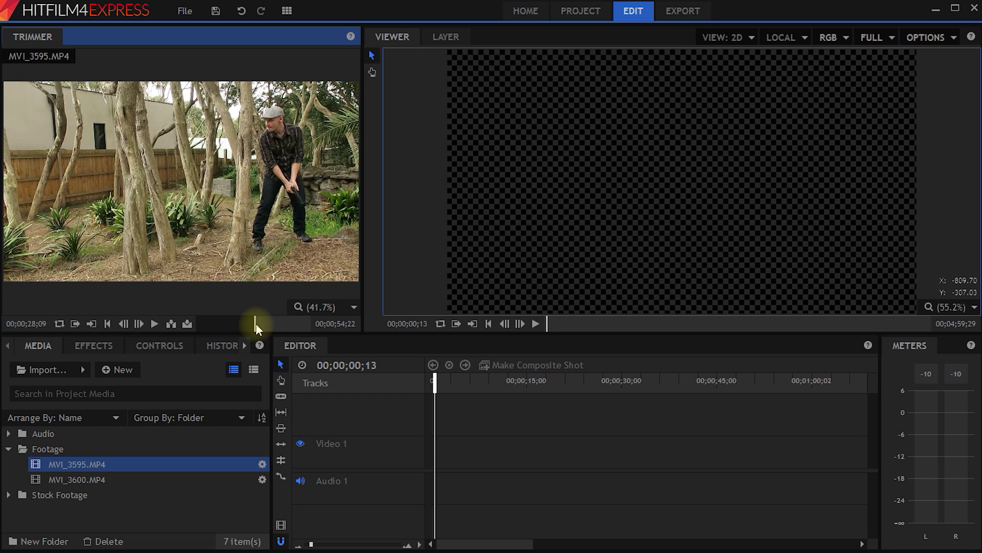
pyautogui.moveTo(256, 323); pyautogui.dragTo(279, 327)
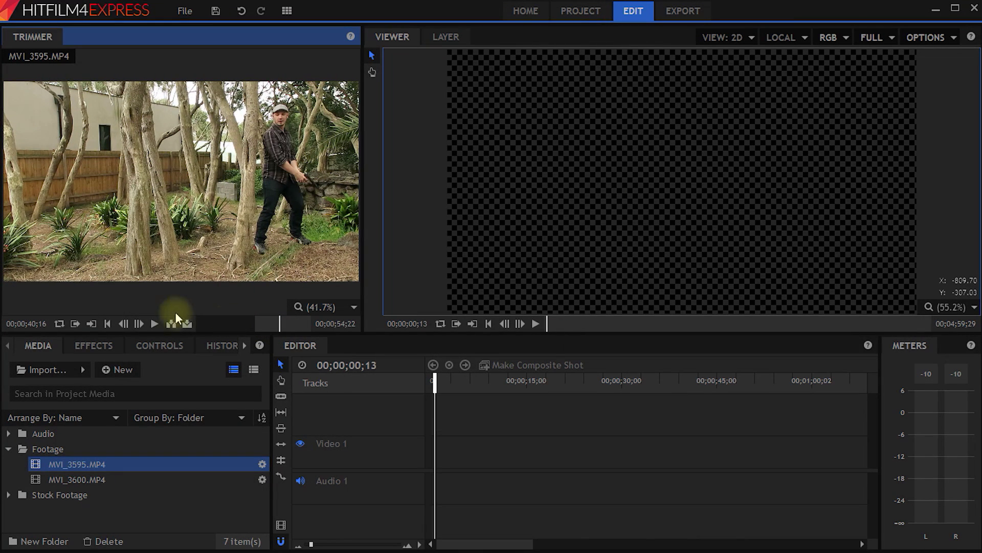
pyautogui.click(94, 325)
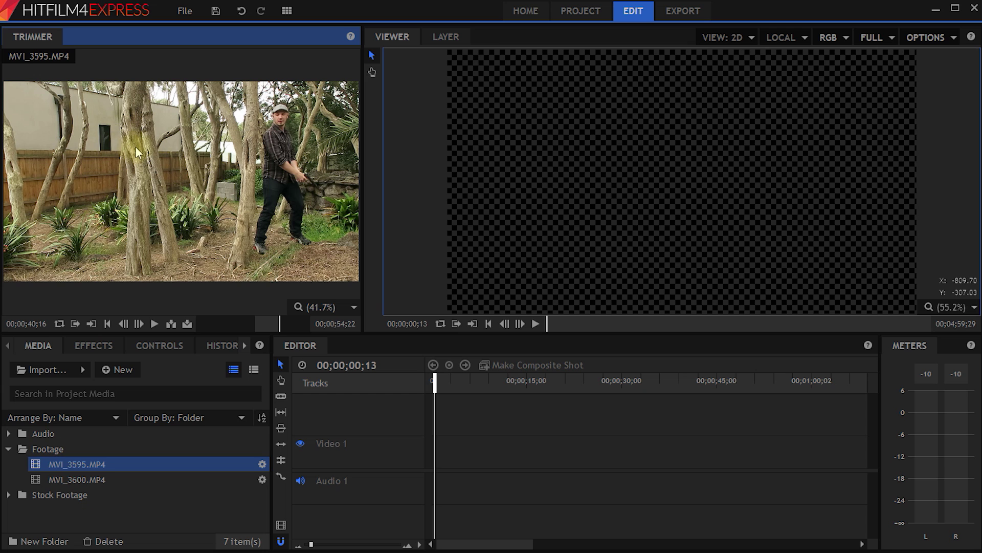
# Drag the trimmed clip onto the timeline so it starts at 00;00;00;00.
pyautogui.moveTo(136, 146); pyautogui.dragTo(438, 459)
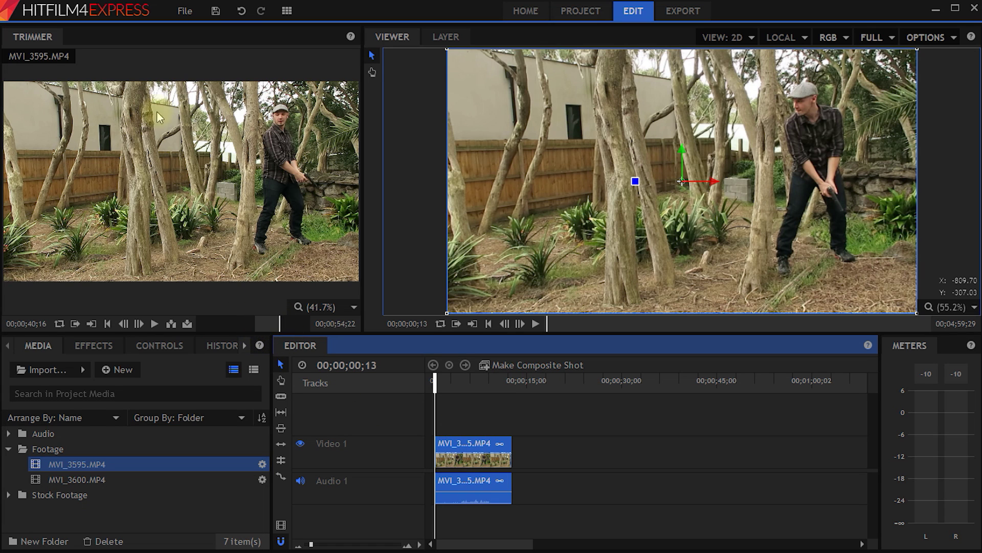
pyautogui.moveTo(441, 380)
pyautogui.mouseDown()
pyautogui.moveTo(461, 385)
pyautogui.moveTo(433, 385)
pyautogui.mouseUp()
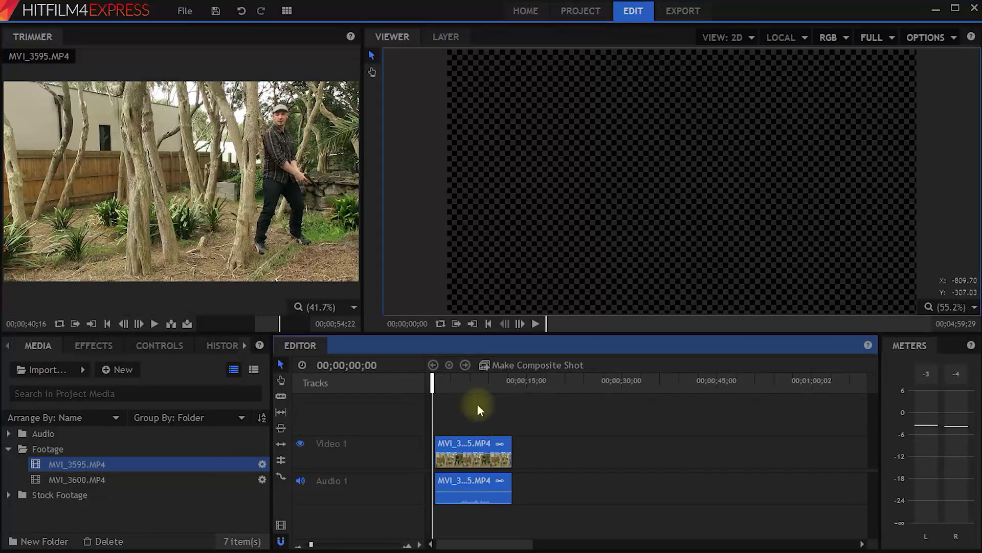
pyautogui.moveTo(476, 450); pyautogui.dragTo(473, 450)
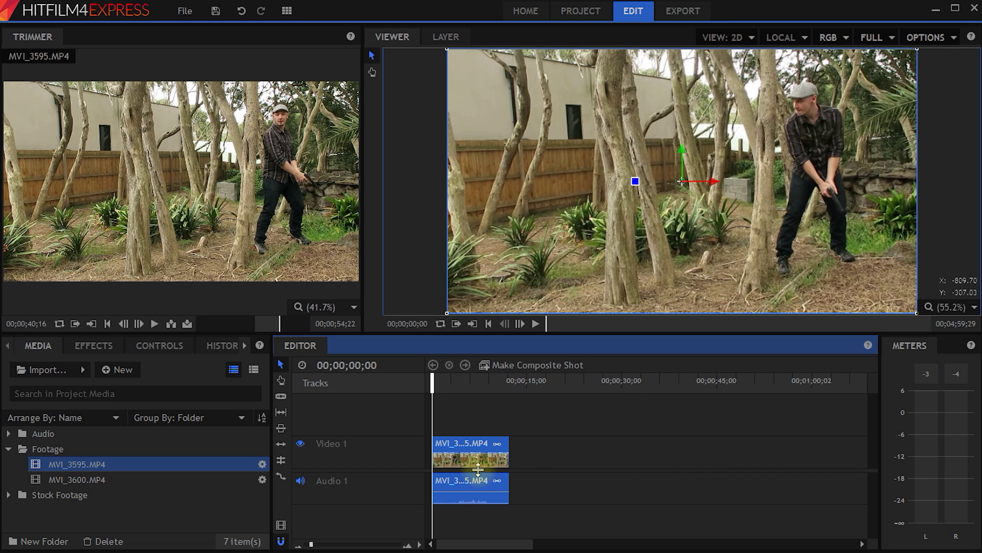
# Trim MVI_3600.MP4 to an out point of 18;24 and add it to the timeline.
pyautogui.click(96, 480)
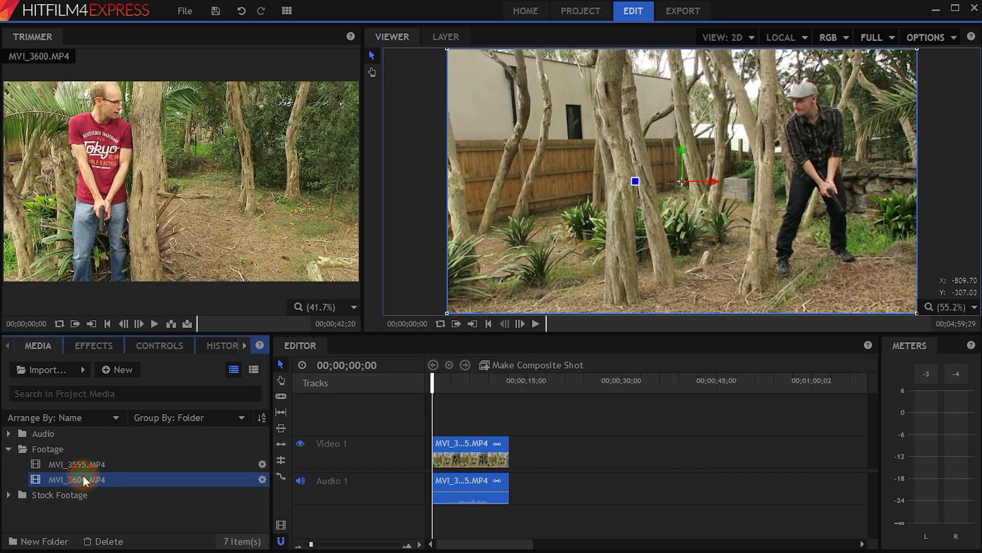
pyautogui.moveTo(196, 322); pyautogui.dragTo(246, 326)
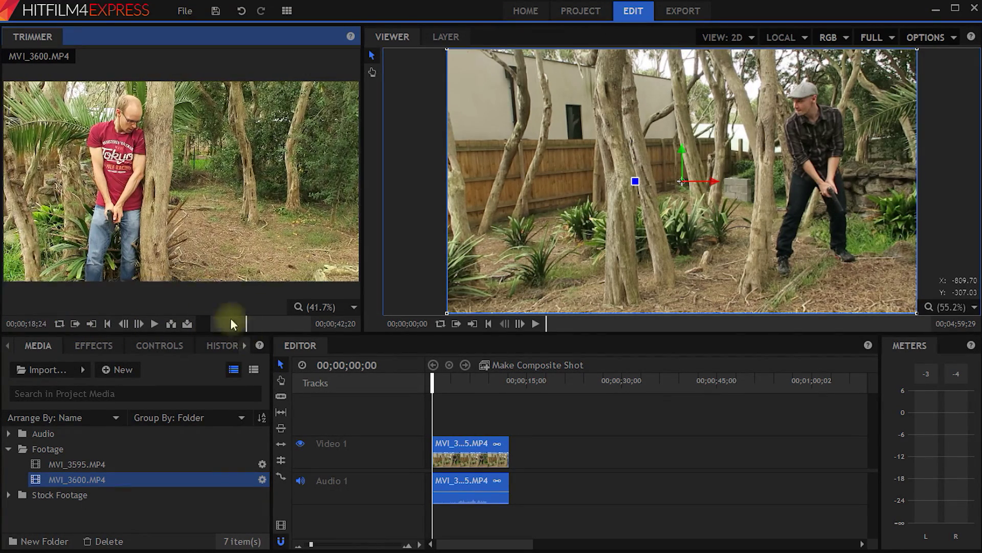
pyautogui.click(91, 324)
pyautogui.moveTo(147, 141); pyautogui.dragTo(537, 452)
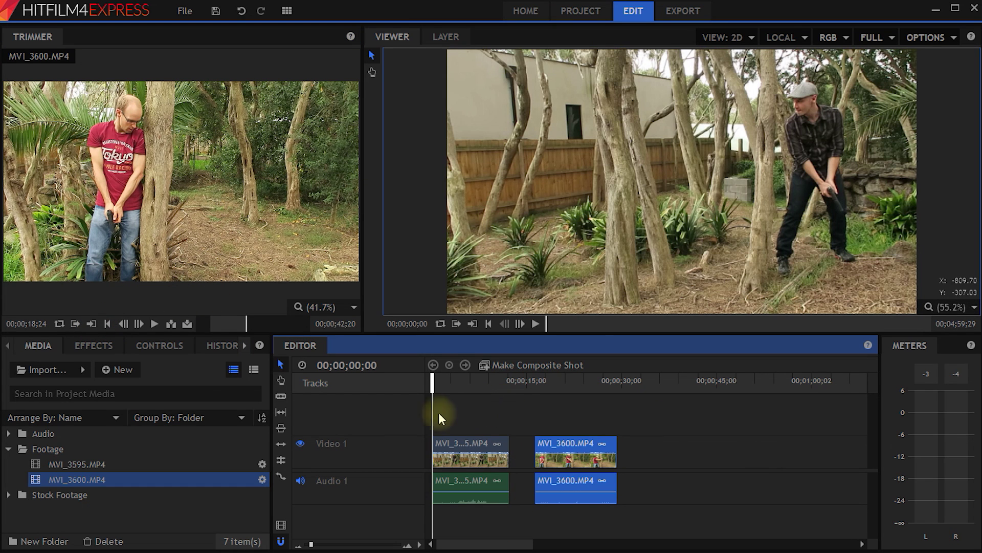
# Slice the clip, cutting out the unwanted middle section and splitting at 25;24.
pyautogui.moveTo(432, 384); pyautogui.dragTo(448, 385)
pyautogui.press('c')
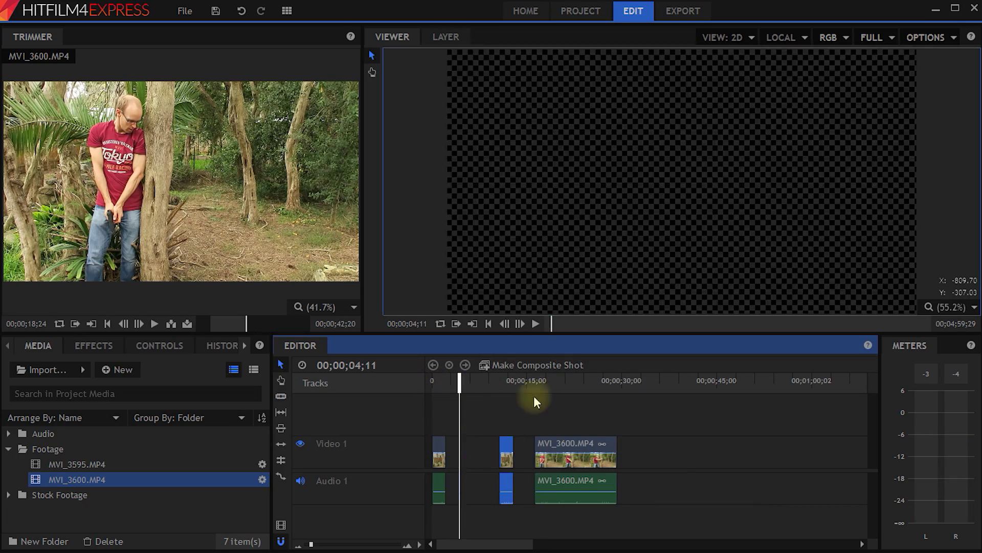
pyautogui.moveTo(533, 387); pyautogui.dragTo(595, 387)
pyautogui.hotkey('ctrl', 'x')
pyautogui.press('c')
pyautogui.click(597, 439)
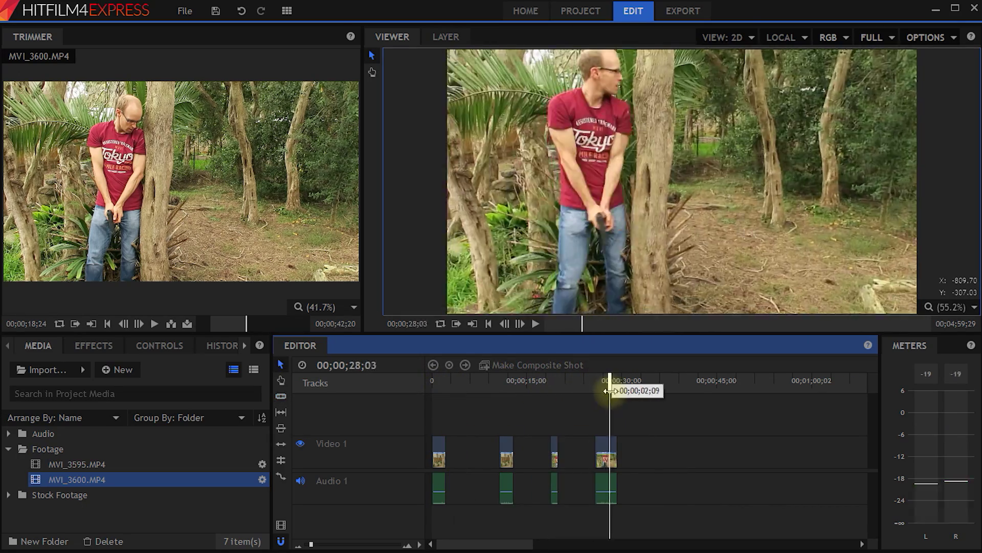
pyautogui.press('v')
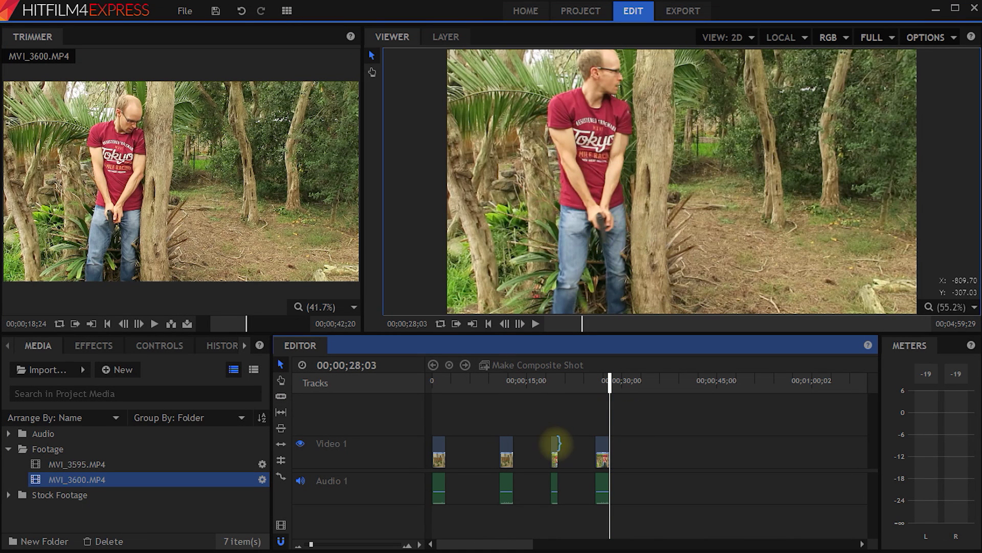
# Slide the remaining clips left to close the gaps and delete the leftover piece.
pyautogui.moveTo(311, 544); pyautogui.dragTo(313, 544)
pyautogui.moveTo(702, 449); pyautogui.dragTo(468, 449)
pyautogui.moveTo(594, 445); pyautogui.dragTo(491, 449)
pyautogui.moveTo(806, 445); pyautogui.dragTo(529, 445)
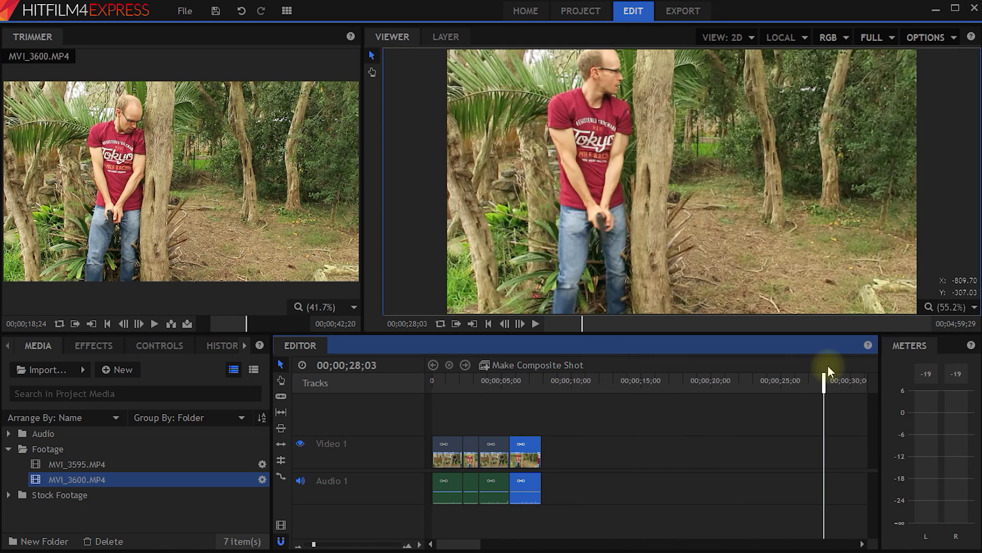
pyautogui.moveTo(837, 387); pyautogui.dragTo(425, 399)
pyautogui.moveTo(752, 435); pyautogui.dragTo(841, 495)
pyautogui.press('Delete')
# Play back the edited sequence, then return to the gunshot frame at 06;22.
pyautogui.press('space')
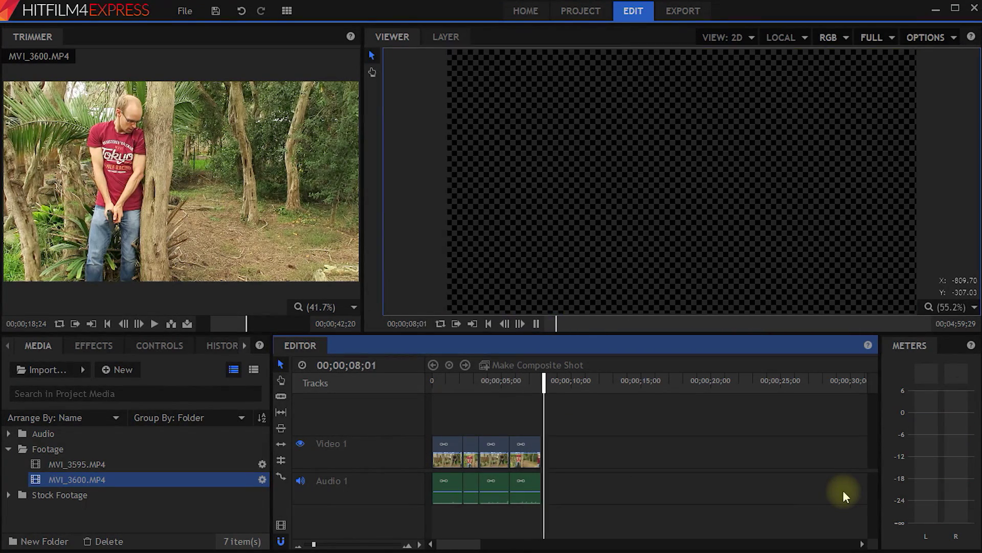
pyautogui.press('space')
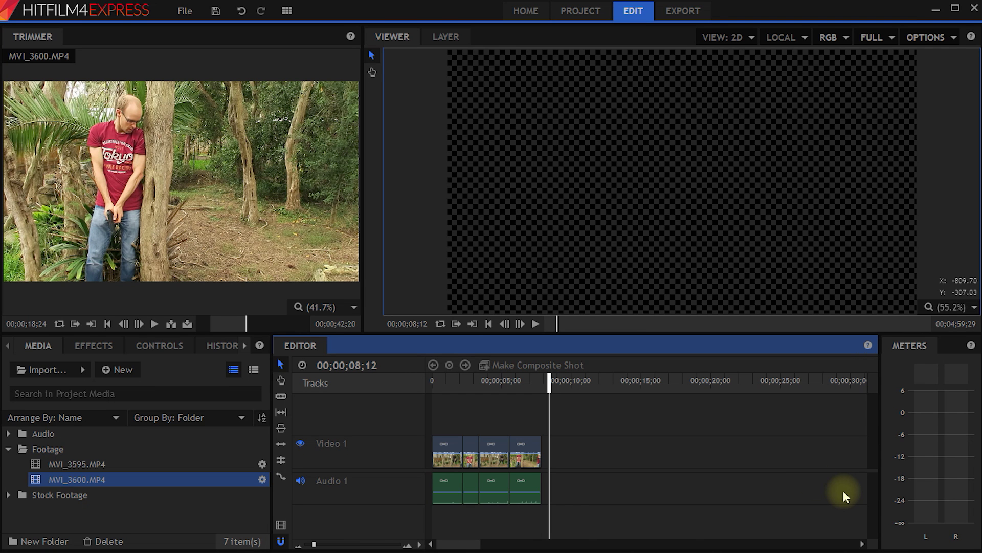
pyautogui.moveTo(557, 381); pyautogui.dragTo(542, 389)
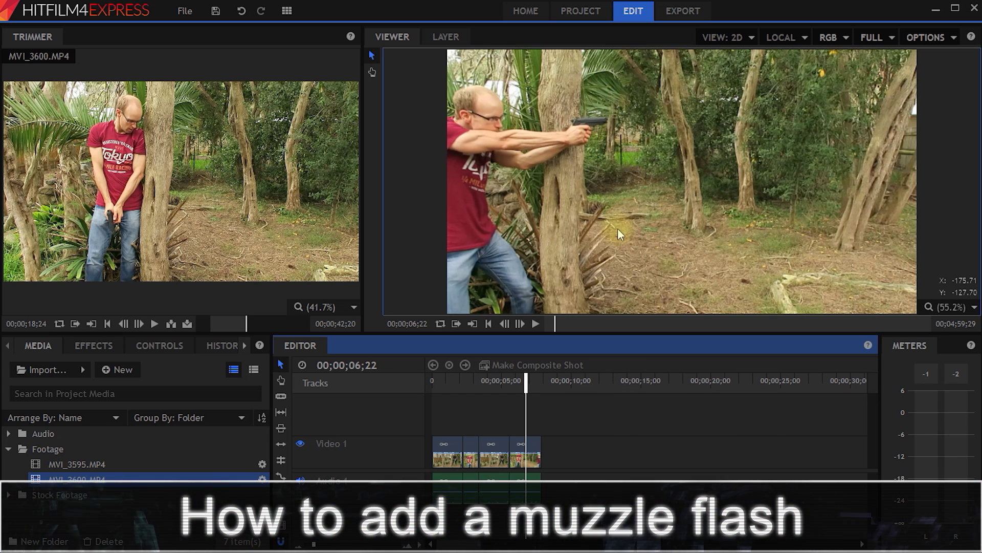
# Preview Muzzle_Flash_09.mov and Muzzle_Flash_12.mov in Stock Footage, then drag Muzzle_Flash_09.mov toward the timeline.
pyautogui.click(9, 495)
pyautogui.click(71, 492)
pyautogui.click(117, 514)
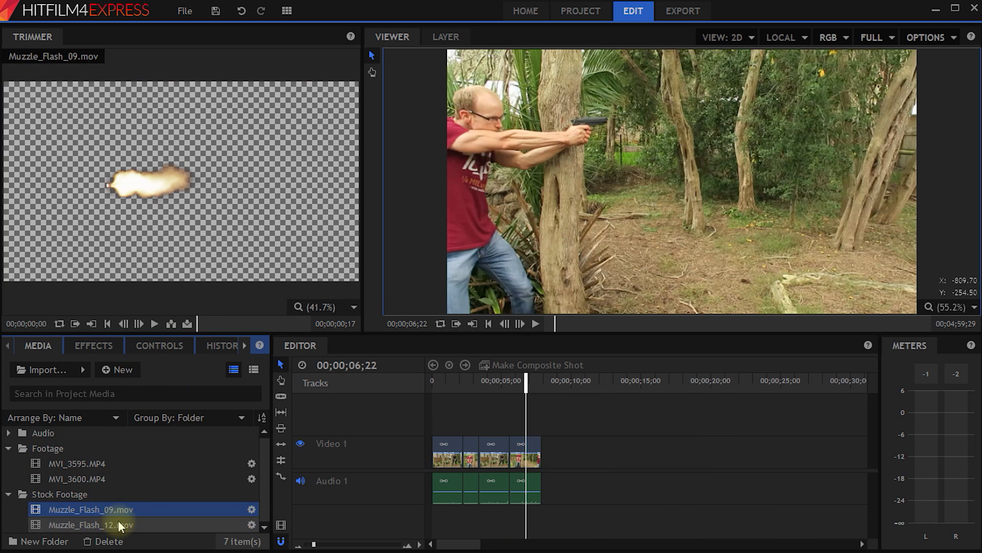
pyautogui.click(118, 521)
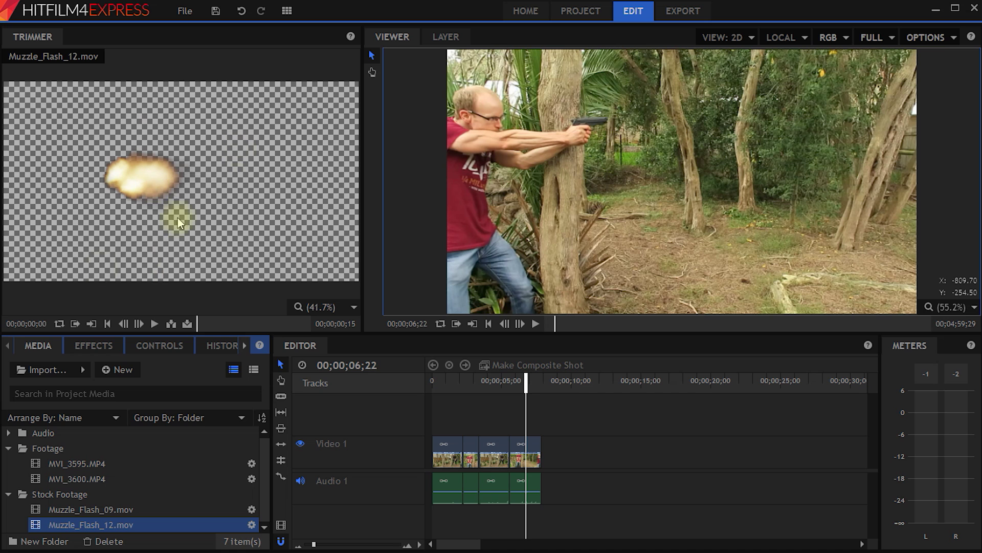
pyautogui.moveTo(84, 513); pyautogui.dragTo(528, 424)
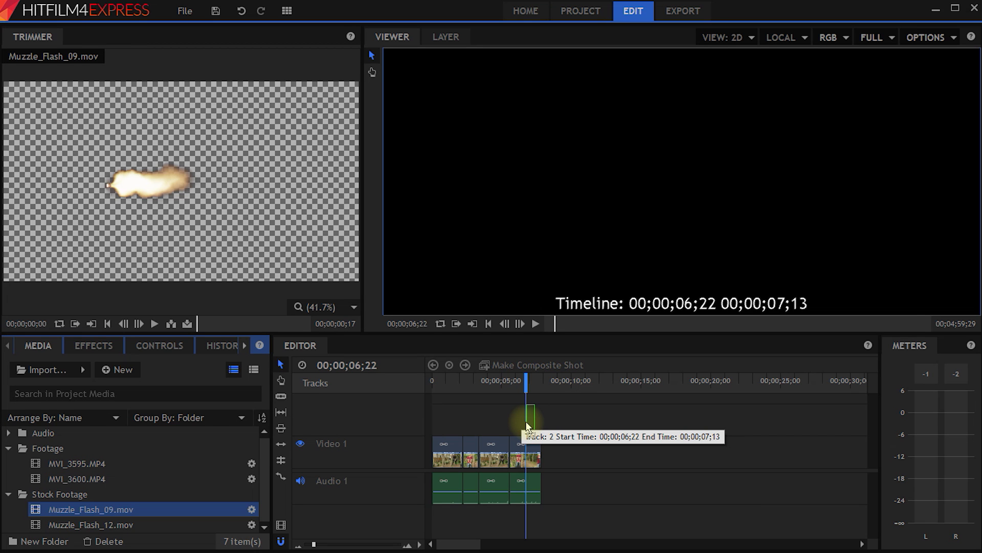
# Drop Muzzle_Flash_09.mov on Video 2 at 06;22, move the flash onto the barrel, and trim one frame.
pyautogui.moveTo(528, 426); pyautogui.dragTo(529, 426)
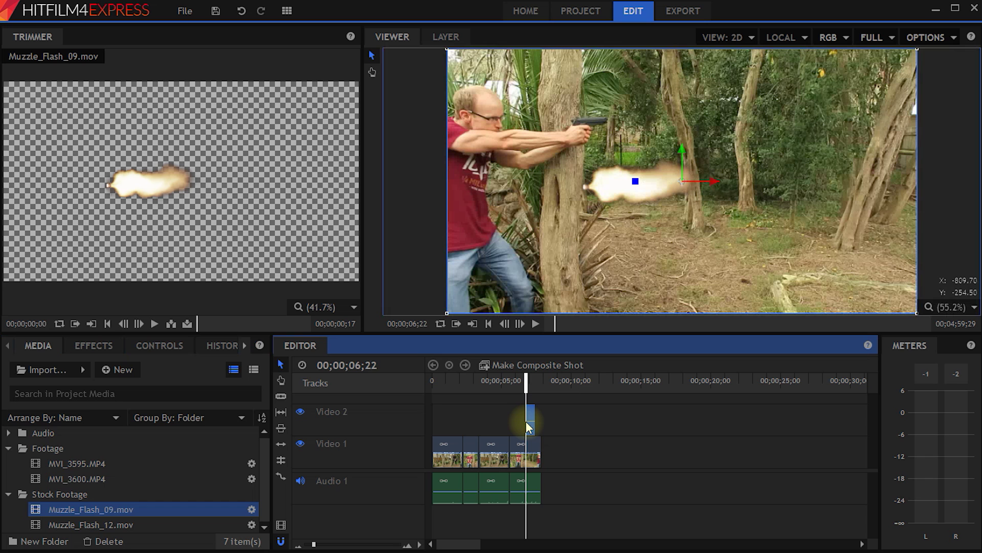
pyautogui.press('.')
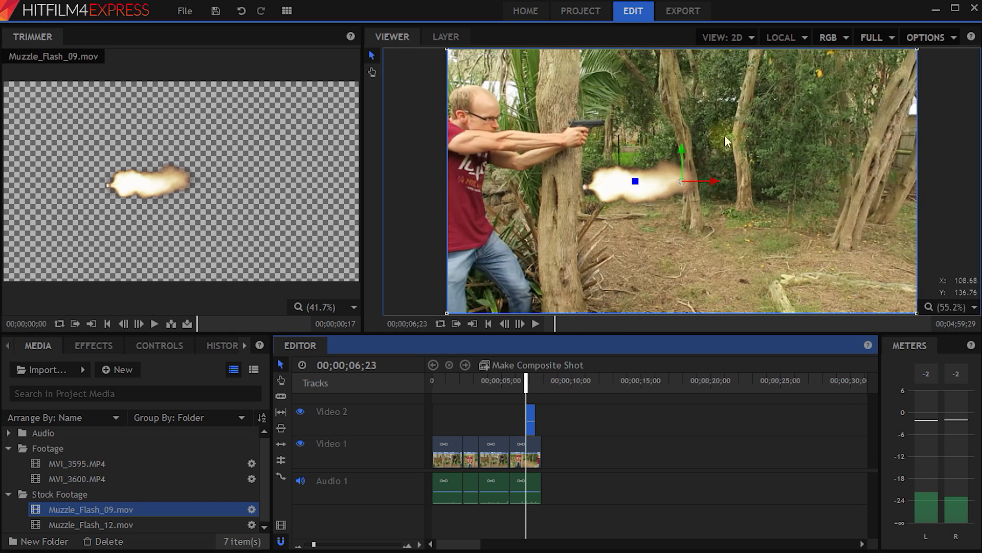
pyautogui.moveTo(686, 149); pyautogui.dragTo(736, 116)
pyautogui.moveTo(313, 544); pyautogui.dragTo(350, 545)
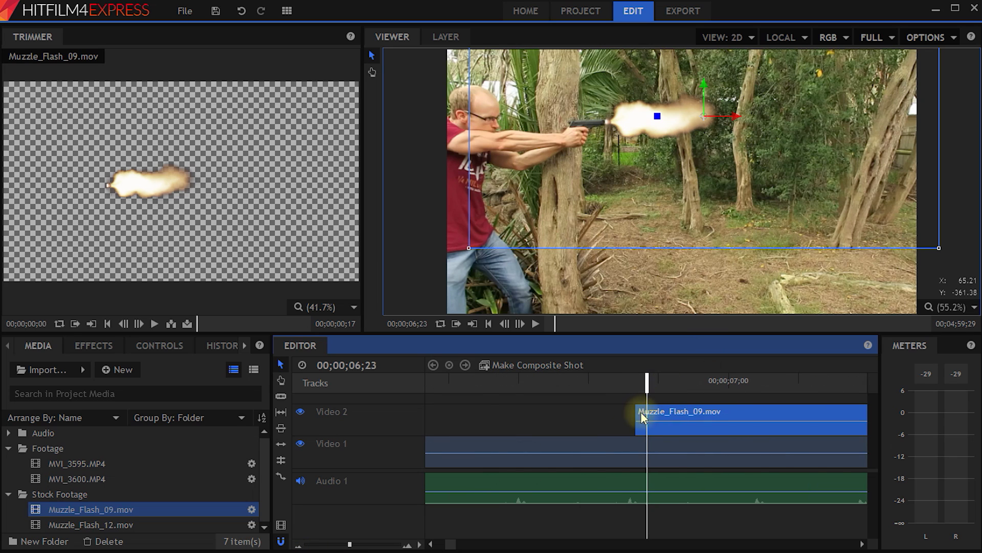
pyautogui.moveTo(635, 427); pyautogui.dragTo(647, 428)
pyautogui.moveTo(647, 384)
pyautogui.mouseDown()
pyautogui.moveTo(658, 387)
pyautogui.moveTo(613, 388)
pyautogui.moveTo(680, 389)
pyautogui.moveTo(613, 389)
pyautogui.moveTo(647, 390)
pyautogui.mouseUp()
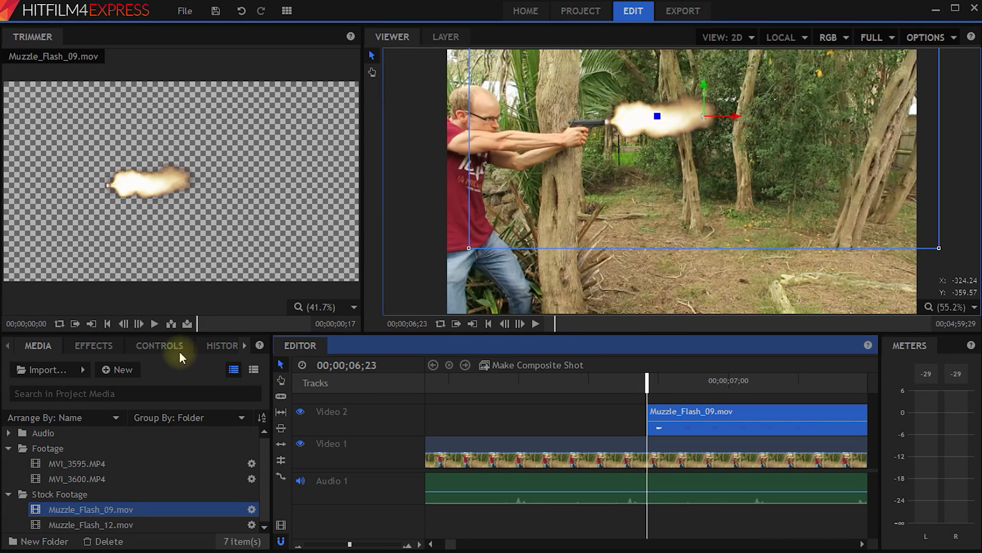
# Set the muzzle flash clip's Blend mode to Add and bring up the Effects library.
pyautogui.click(164, 345)
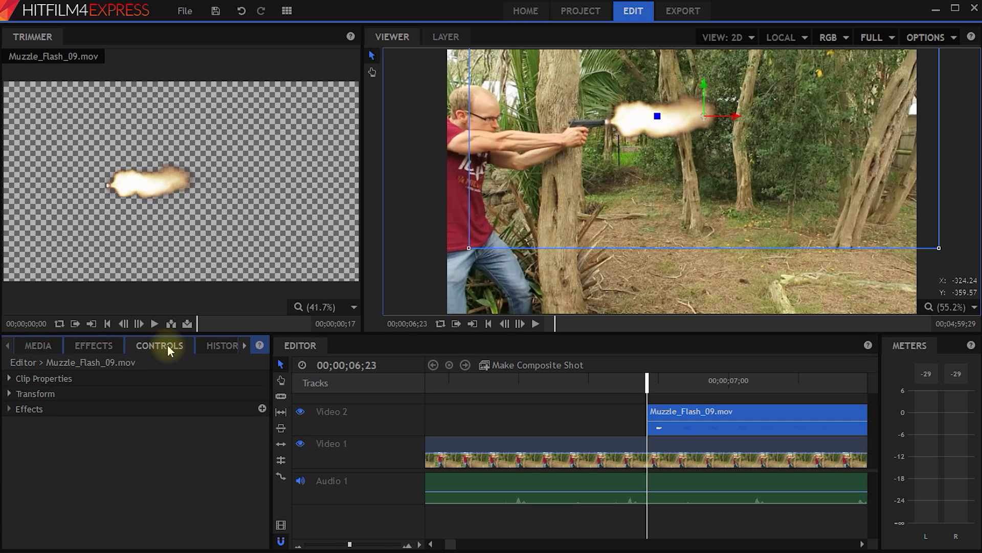
pyautogui.click(9, 379)
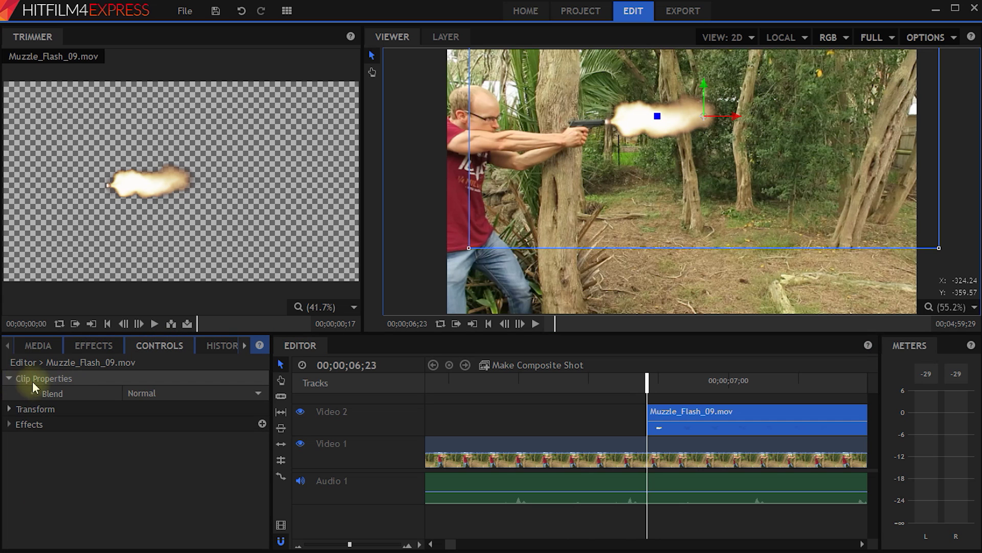
pyautogui.click(196, 391)
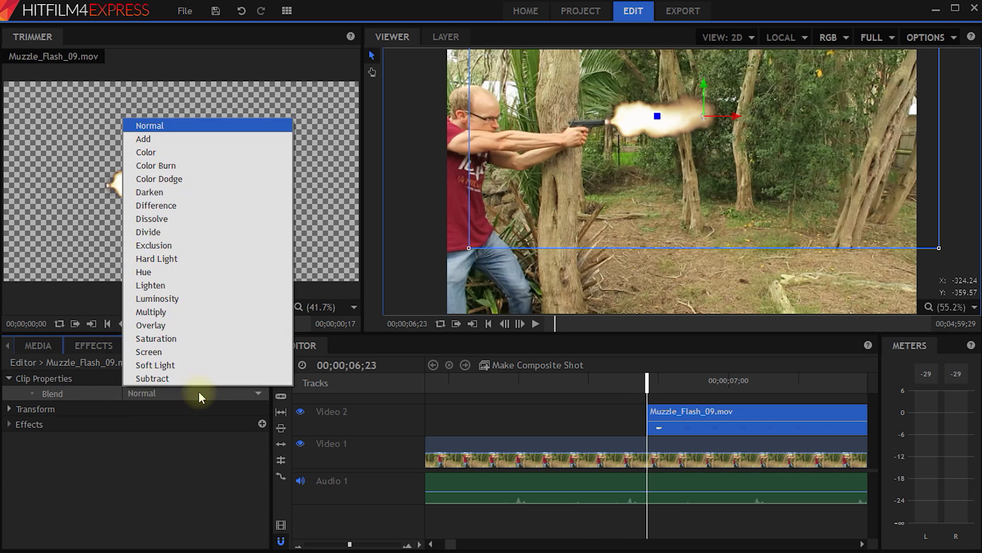
pyautogui.click(174, 137)
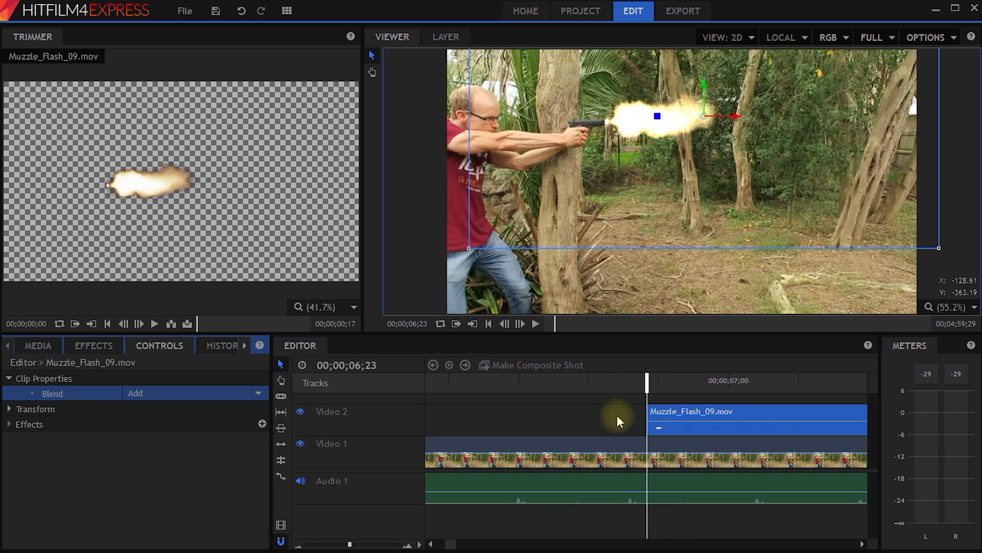
pyautogui.click(94, 348)
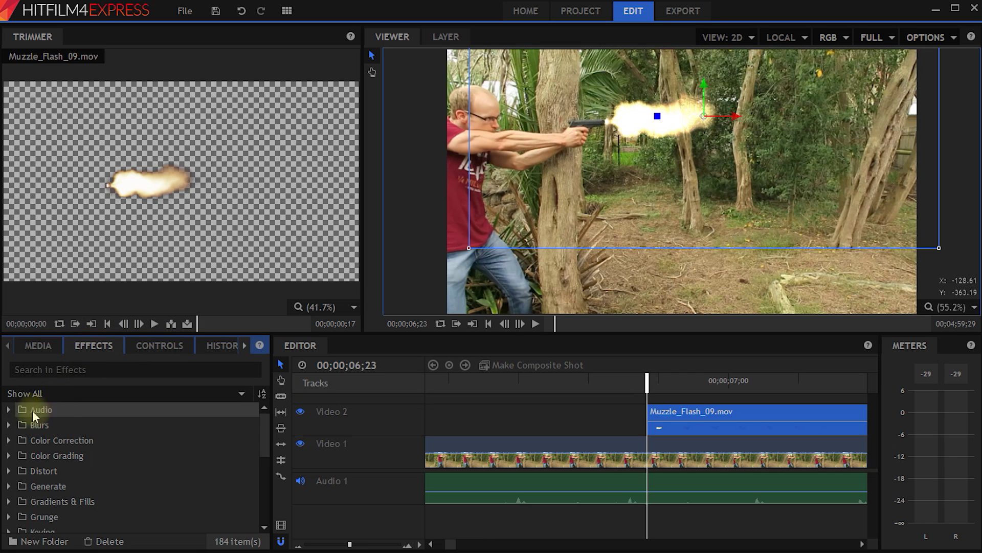
# Search the effects for 'glow' and drag Glow onto the Muzzle_Flash_09.mov clip on Video 2.
pyautogui.moveTo(266, 420)
pyautogui.mouseDown()
pyautogui.moveTo(265, 459)
pyautogui.moveTo(270, 418)
pyautogui.mouseUp()
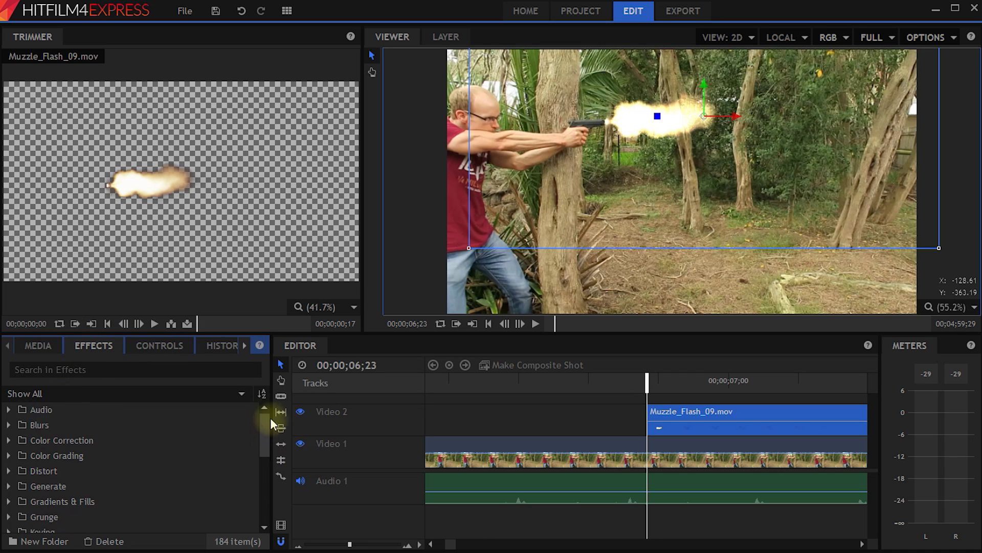
pyautogui.click(119, 374)
pyautogui.write('glow')
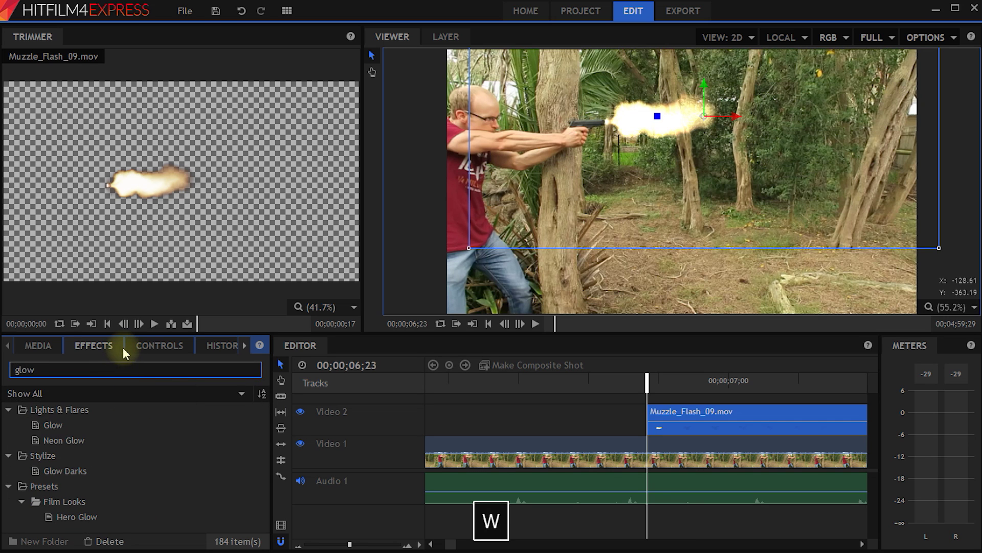
pyautogui.click(57, 427)
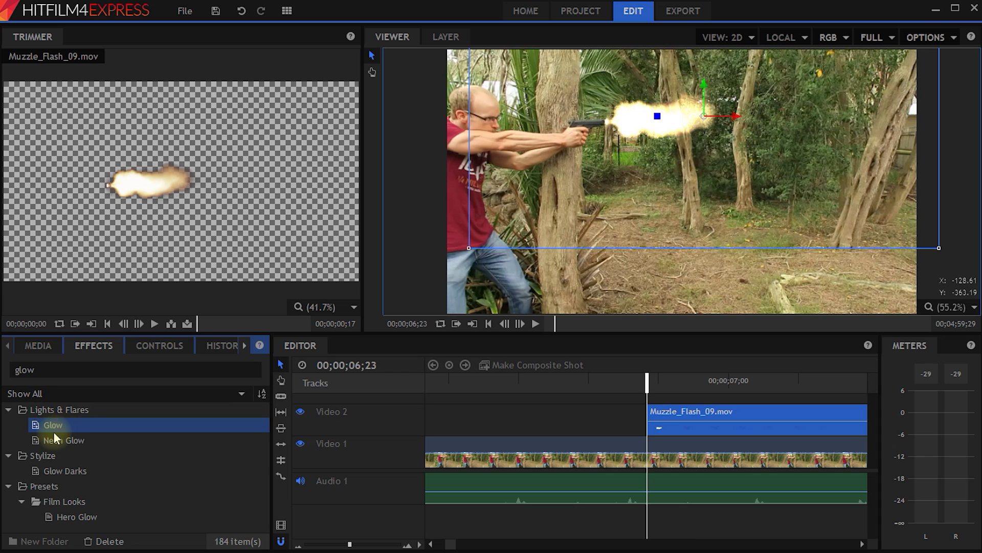
pyautogui.moveTo(48, 428); pyautogui.dragTo(682, 423)
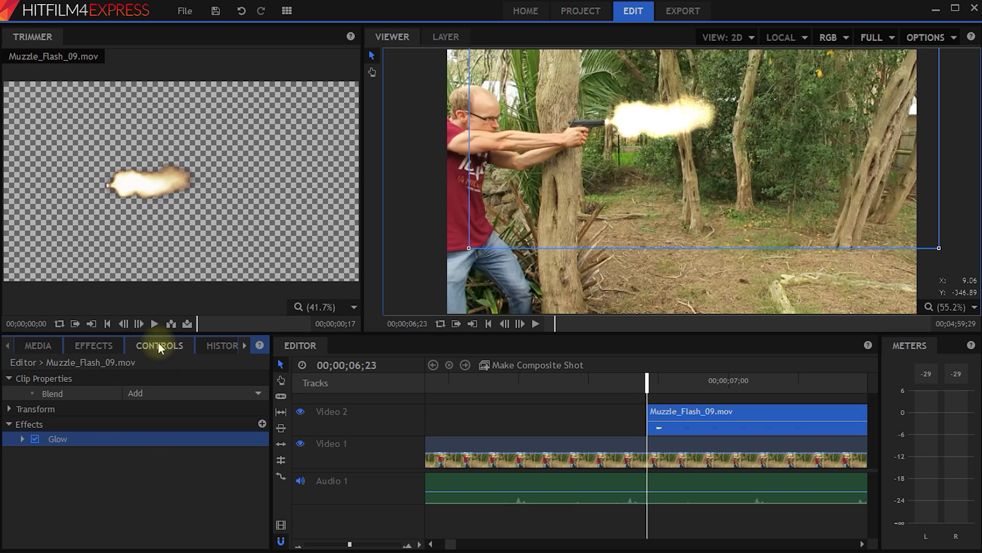
# Select Muzzle_Flash_09.mov and expand its Glow effect settings in Controls.
pyautogui.click(576, 452)
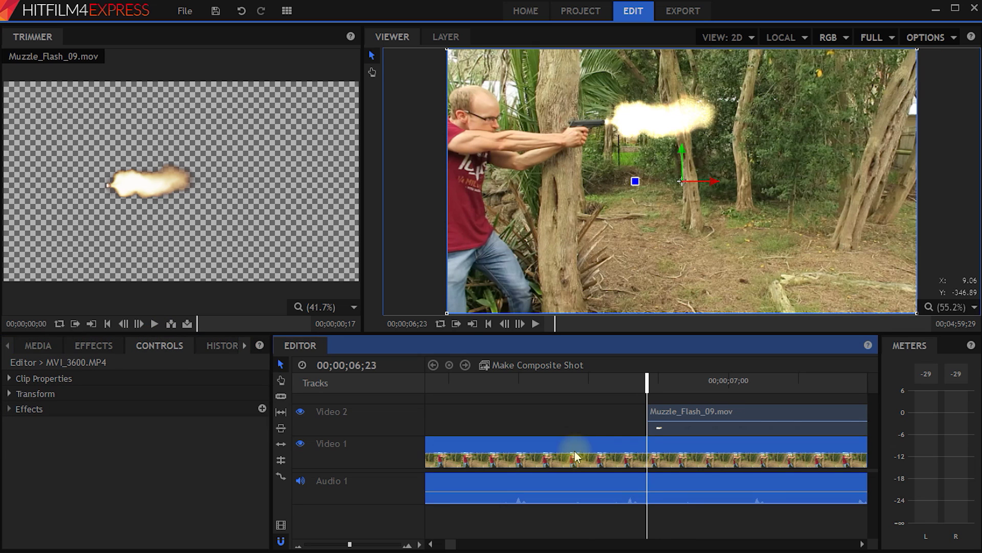
pyautogui.click(155, 346)
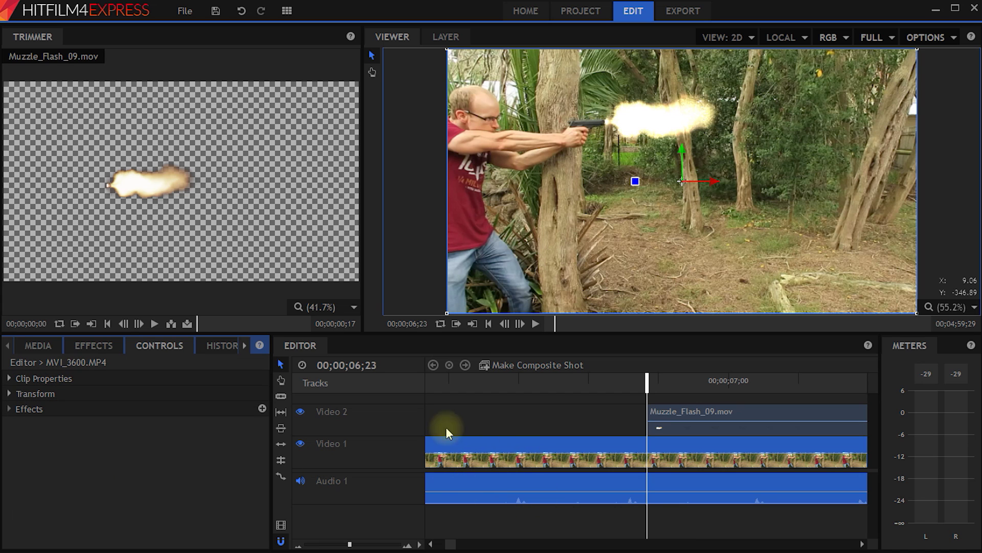
pyautogui.click(671, 410)
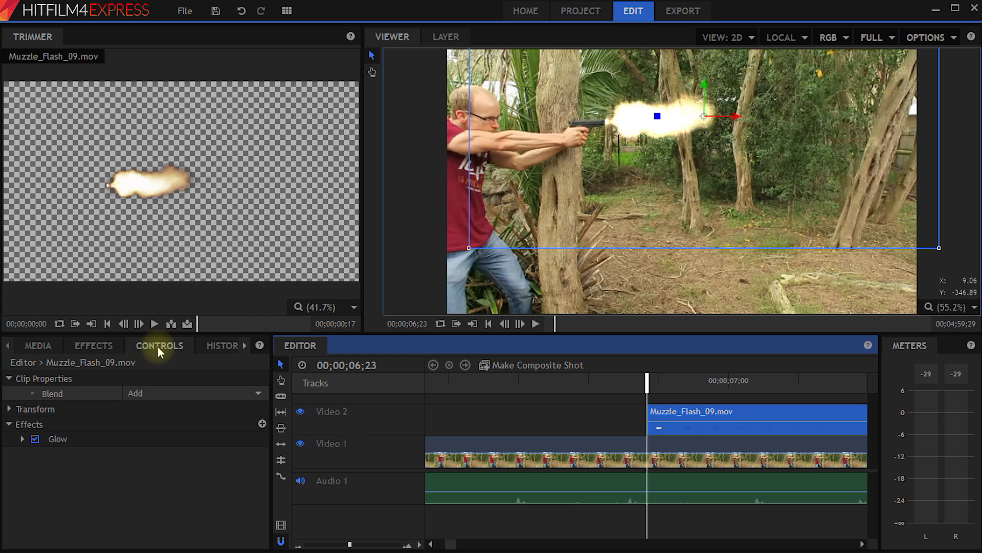
pyautogui.click(108, 352)
pyautogui.click(42, 425)
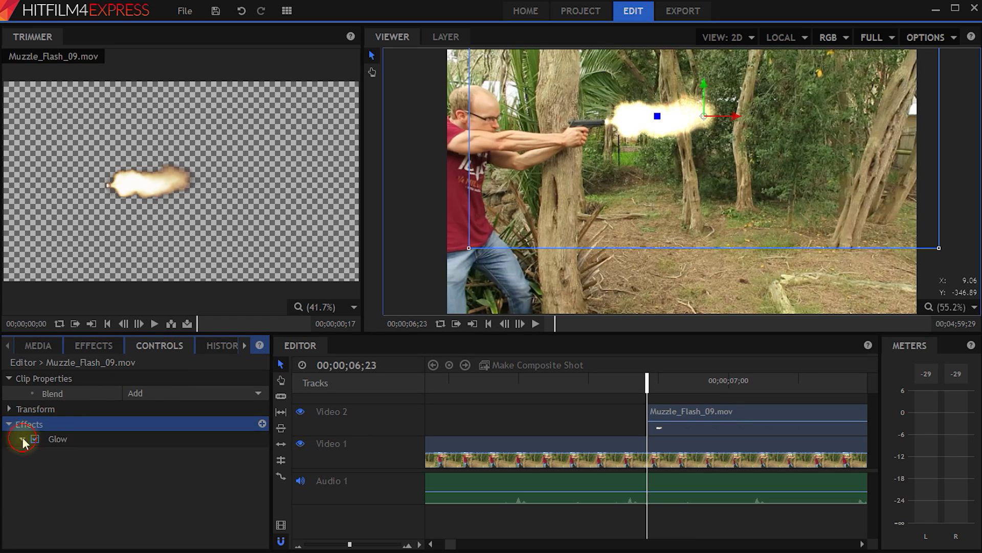
pyautogui.click(22, 438)
# Set the Glow to Intensity 3.8, Threshold 27.0% and Radius 281.6px.
pyautogui.moveTo(138, 454); pyautogui.dragTo(173, 454)
pyautogui.click(168, 469)
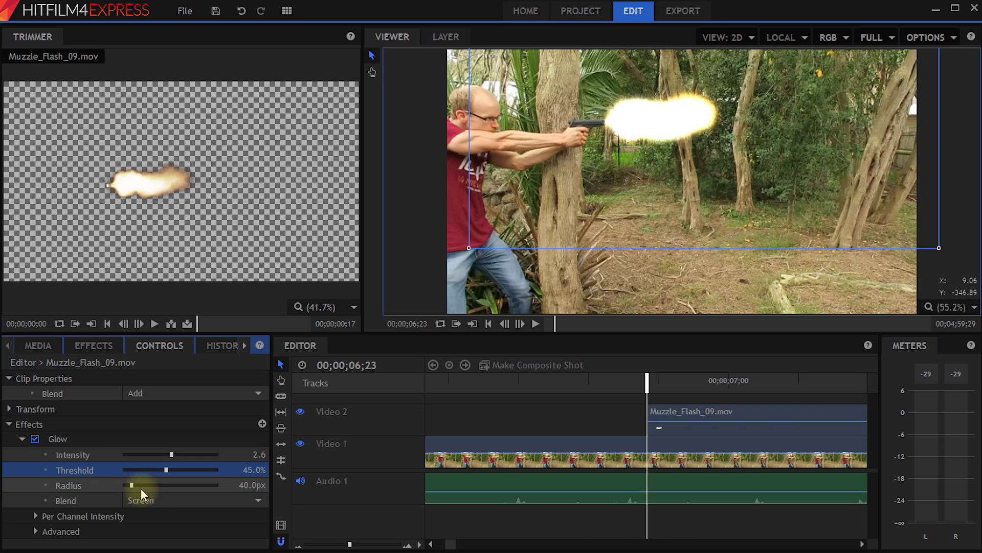
pyautogui.moveTo(132, 484); pyautogui.dragTo(174, 487)
pyautogui.moveTo(172, 453); pyautogui.dragTo(148, 474)
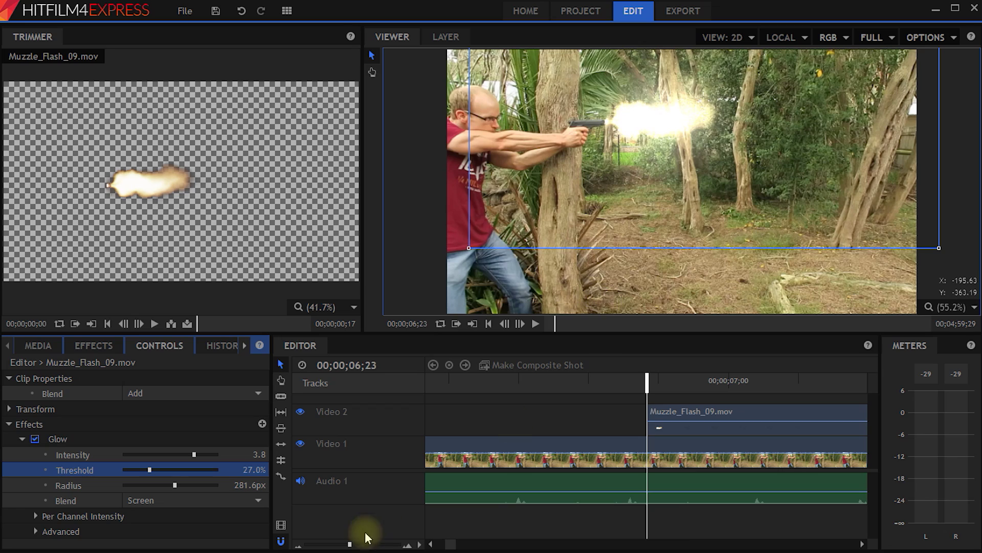
# Zoom the timeline out and play from before the shot to preview the glow.
pyautogui.click(350, 544)
pyautogui.moveTo(350, 543); pyautogui.dragTo(319, 543)
pyautogui.moveTo(646, 380); pyautogui.dragTo(598, 381)
pyautogui.press('space')
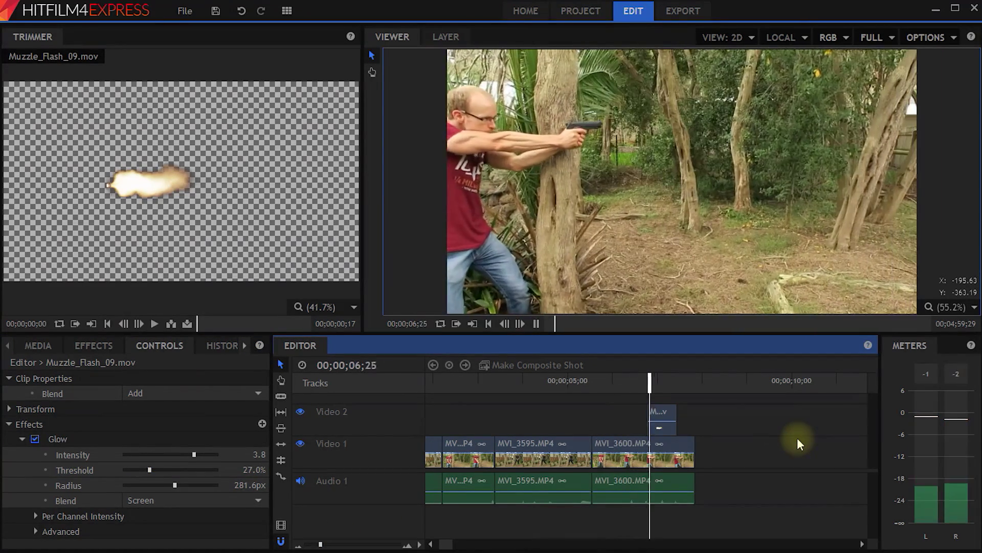
pyautogui.press('space')
pyautogui.moveTo(674, 381); pyautogui.dragTo(647, 380)
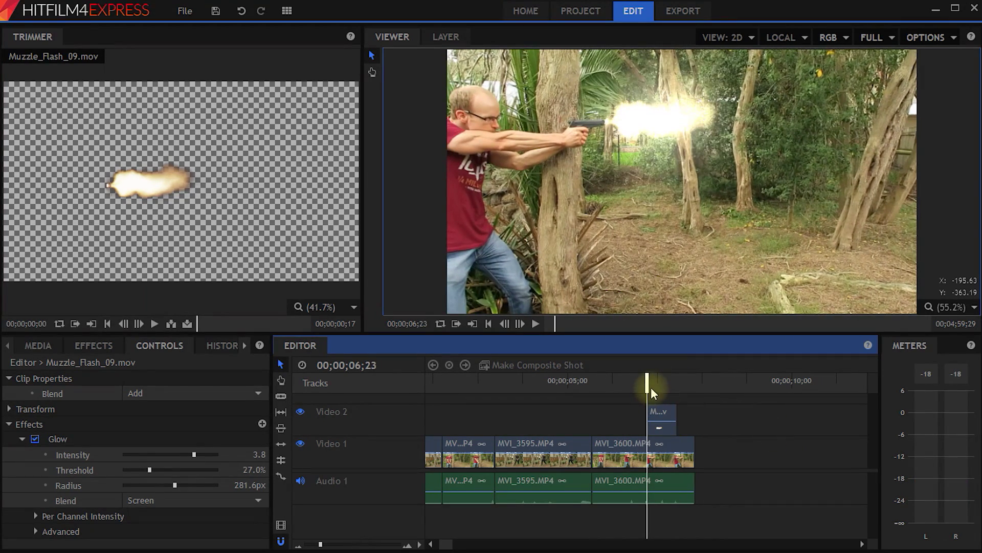
pyautogui.moveTo(648, 388); pyautogui.dragTo(496, 430)
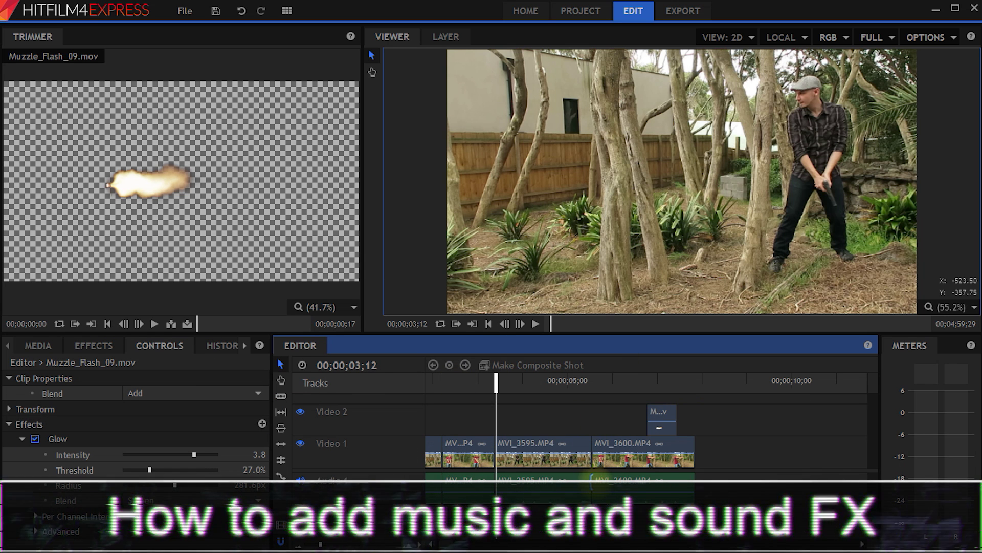
# Load Z-Remixed.wav from the Audio media folder into the Trimmer and mute Audio 1.
pyautogui.click(35, 348)
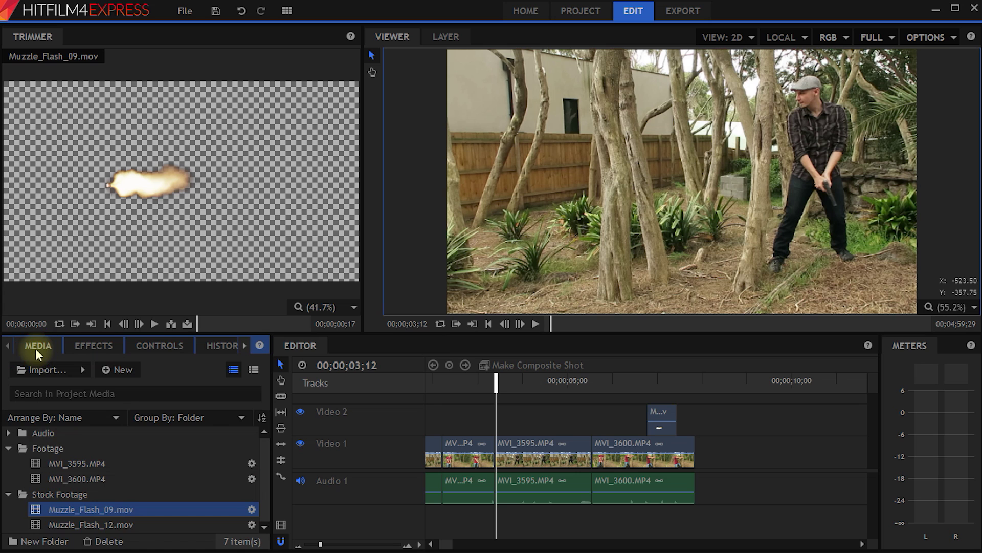
pyautogui.click(8, 433)
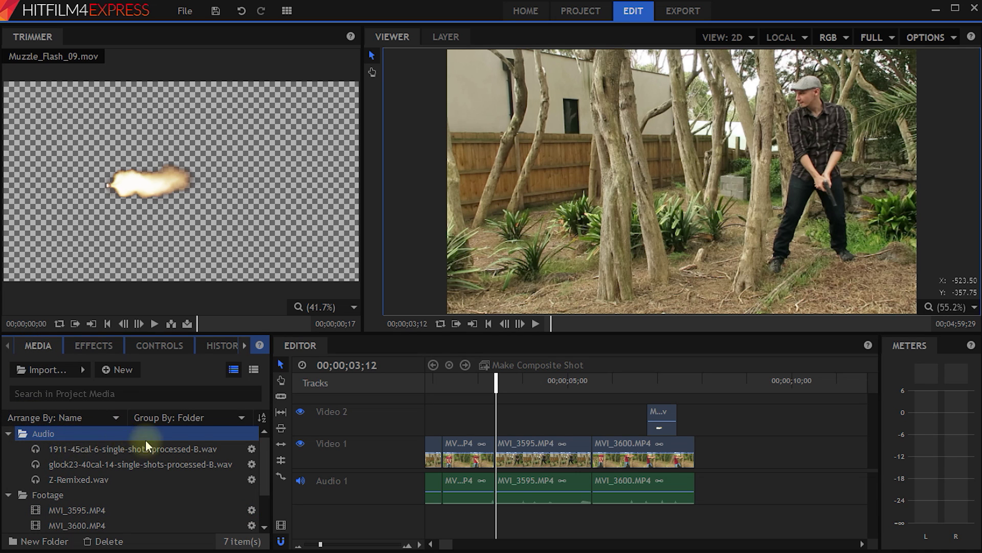
pyautogui.click(63, 483)
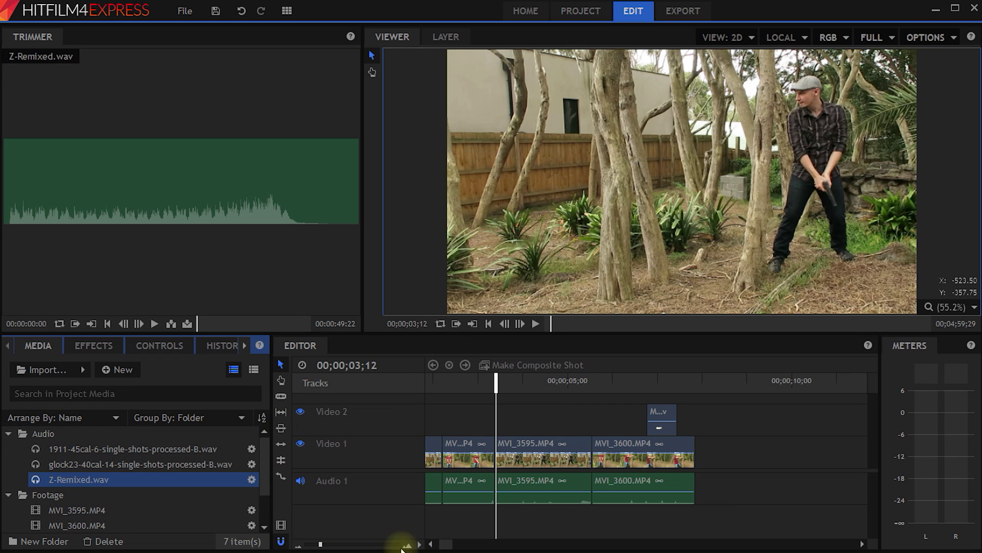
pyautogui.click(301, 481)
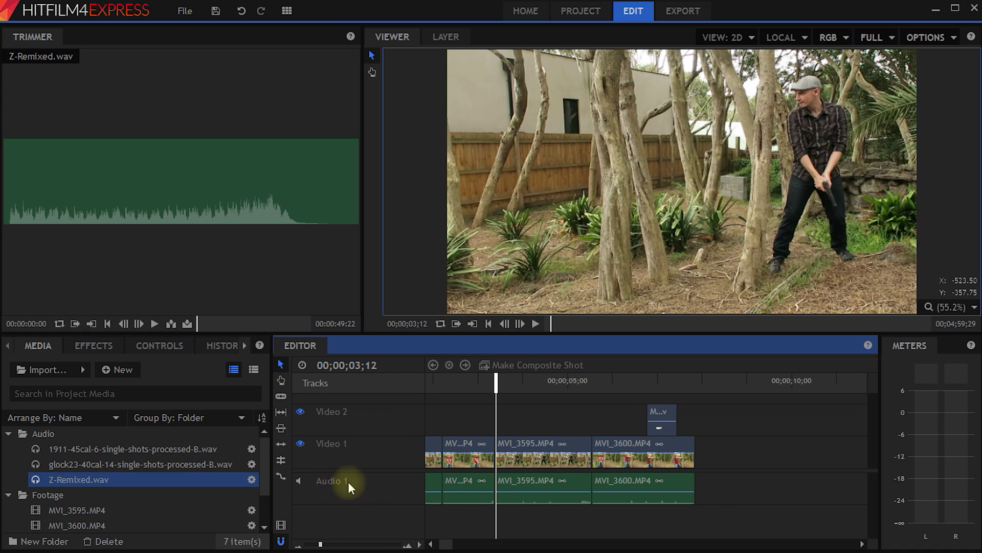
pyautogui.moveTo(676, 482); pyautogui.dragTo(426, 481)
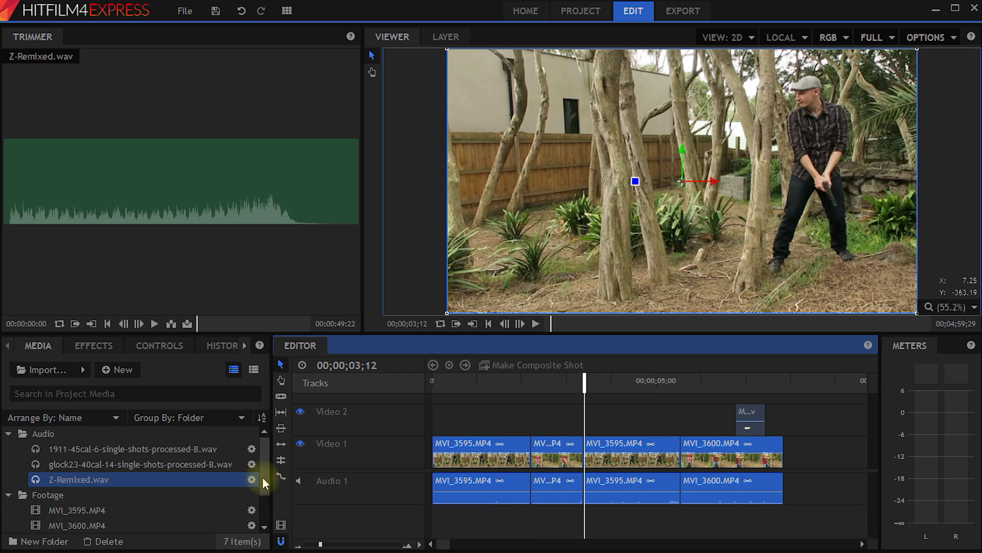
# Place Z-Remixed.wav on a new Audio 2 track from the start of the timeline.
pyautogui.moveTo(54, 481); pyautogui.dragTo(436, 512)
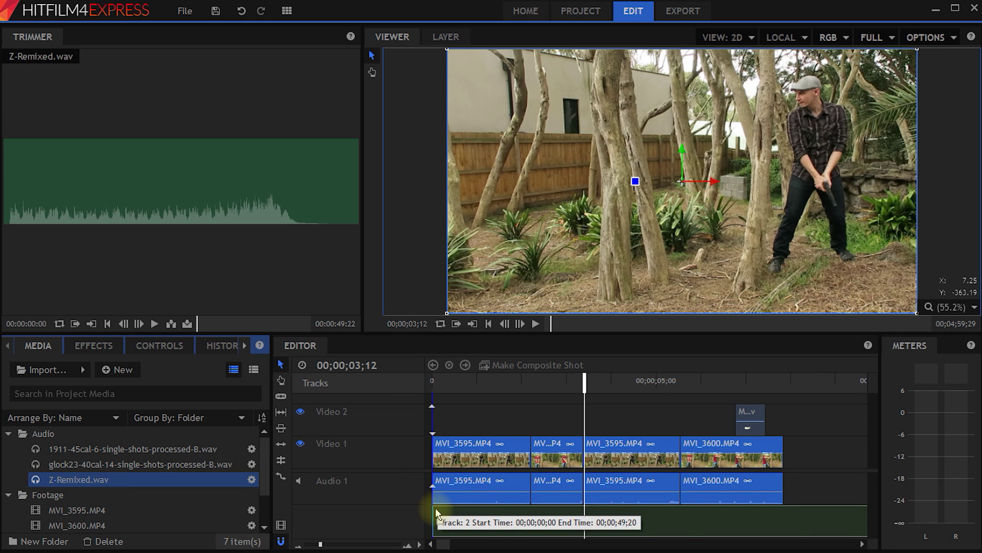
pyautogui.moveTo(436, 512); pyautogui.dragTo(436, 513)
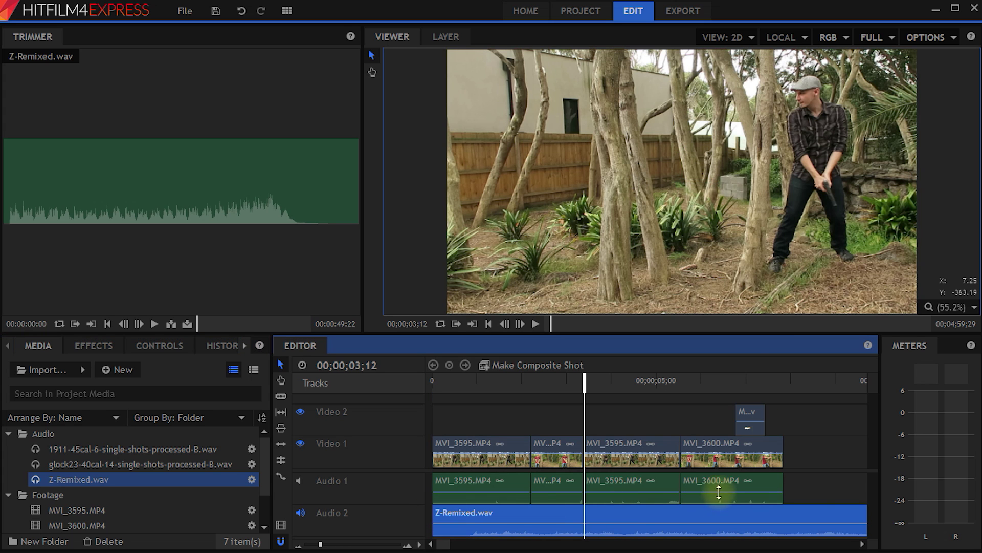
pyautogui.moveTo(774, 333); pyautogui.dragTo(774, 303)
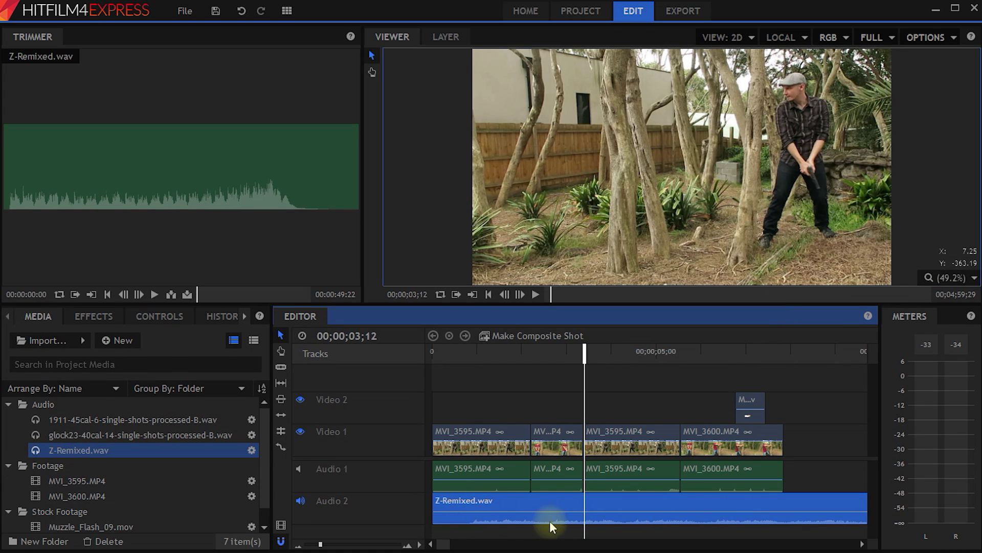
pyautogui.moveTo(434, 514); pyautogui.dragTo(477, 504)
# Slice the music where the video clips end and remove the excess.
pyautogui.press('c')
pyautogui.click(784, 506)
pyautogui.press('v')
pyautogui.click(822, 499)
pyautogui.hotkey('ctrl', 'x')
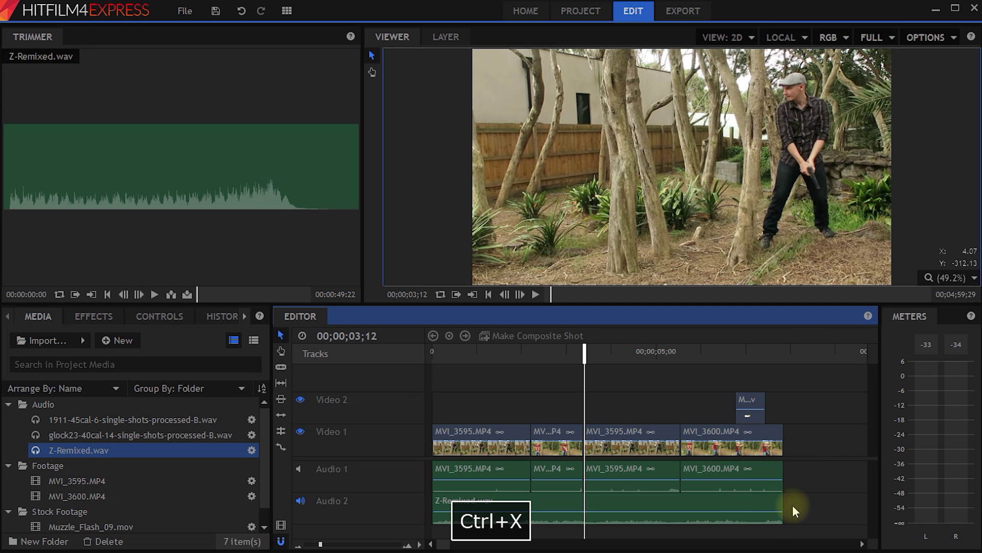
# Play the edit with the new music, then scrub back to the muzzle flash shot.
pyautogui.moveTo(583, 356); pyautogui.dragTo(409, 378)
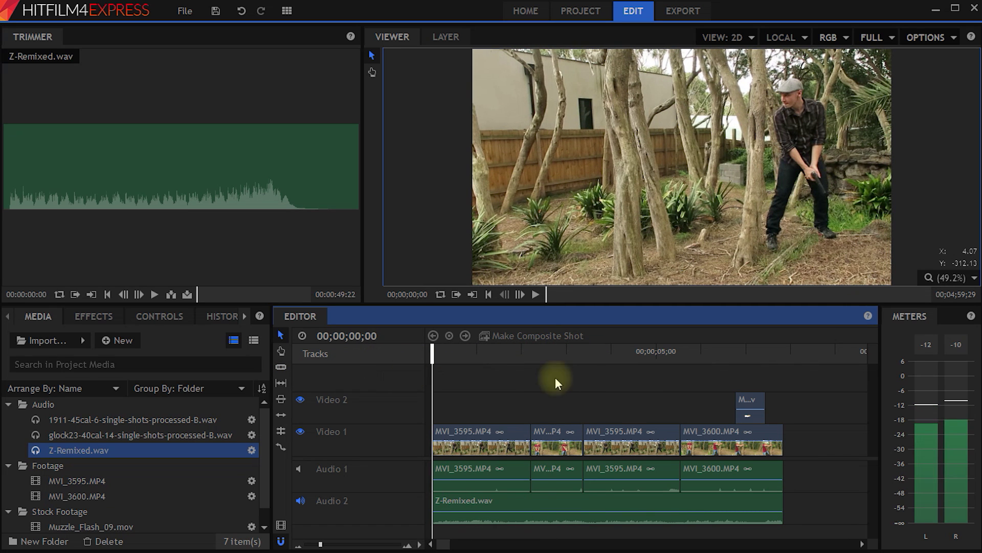
pyautogui.press('space')
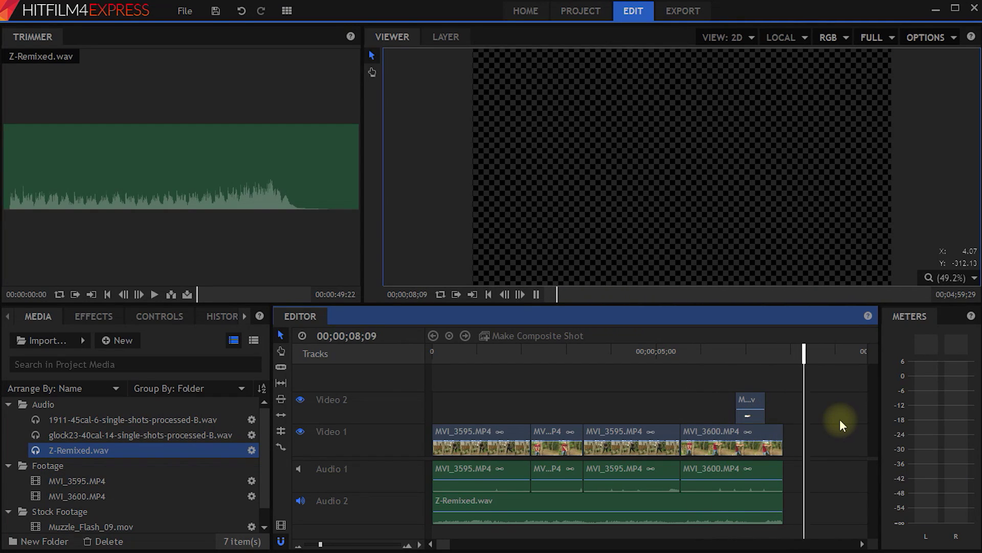
pyautogui.press('space')
pyautogui.moveTo(807, 353); pyautogui.dragTo(737, 360)
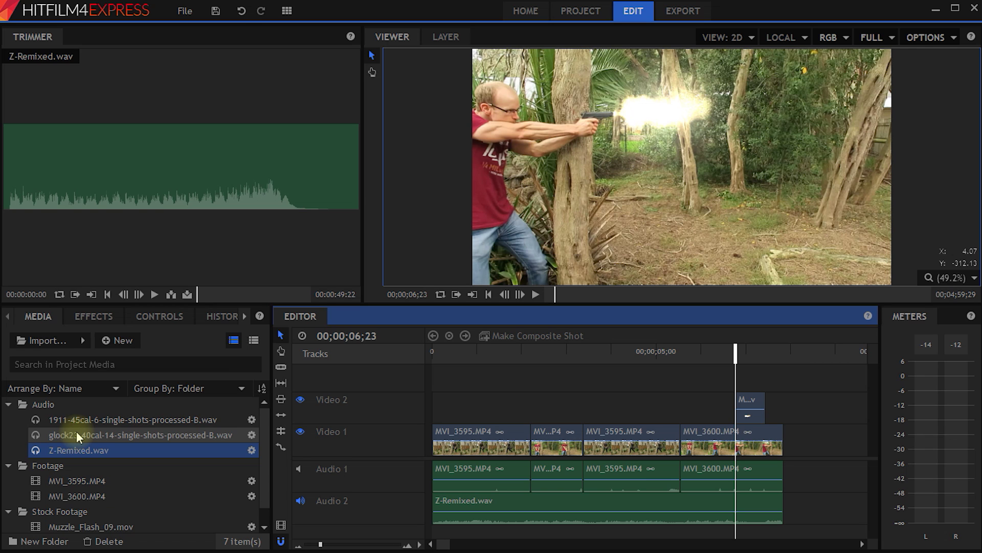
# Add the 1911-45cal gunshot sound on Audio 3 and slice out a single shot.
pyautogui.moveTo(79, 422); pyautogui.dragTo(433, 535)
pyautogui.moveTo(873, 478); pyautogui.dragTo(868, 495)
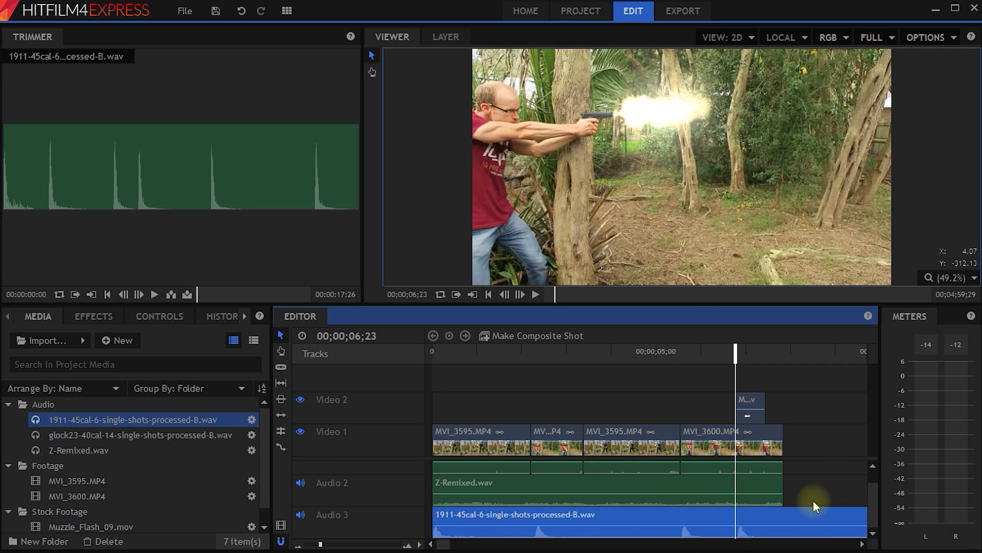
pyautogui.moveTo(735, 360); pyautogui.dragTo(730, 360)
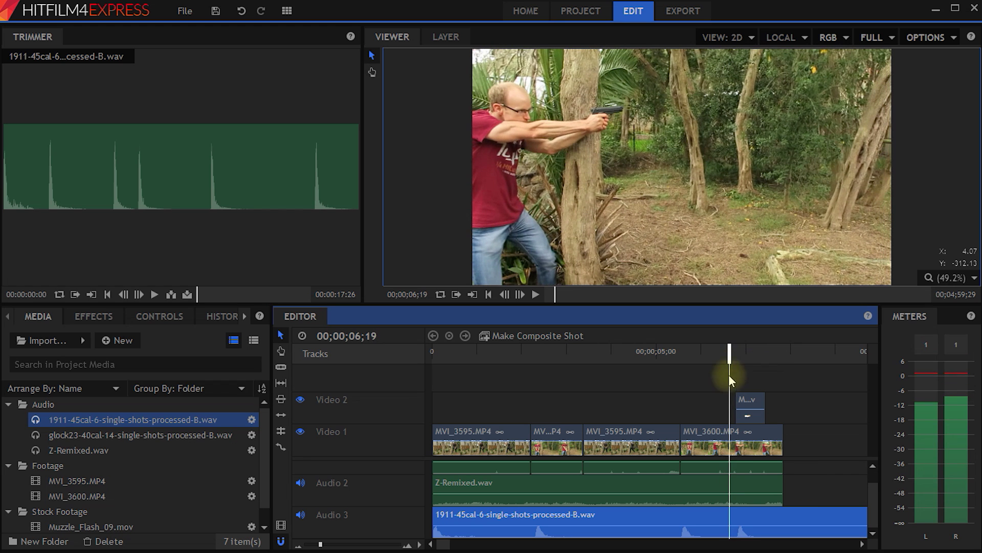
pyautogui.press('c')
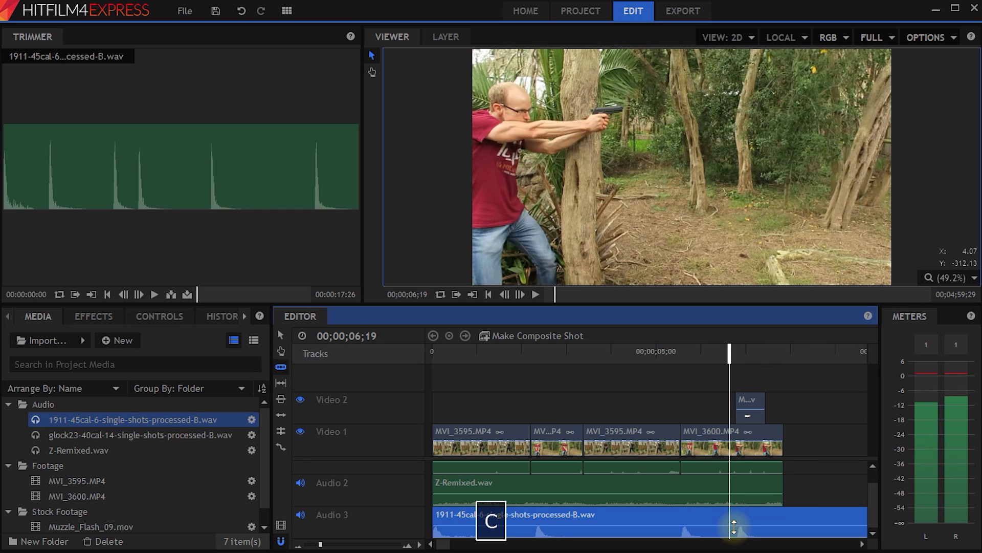
pyautogui.click(730, 527)
pyautogui.click(766, 528)
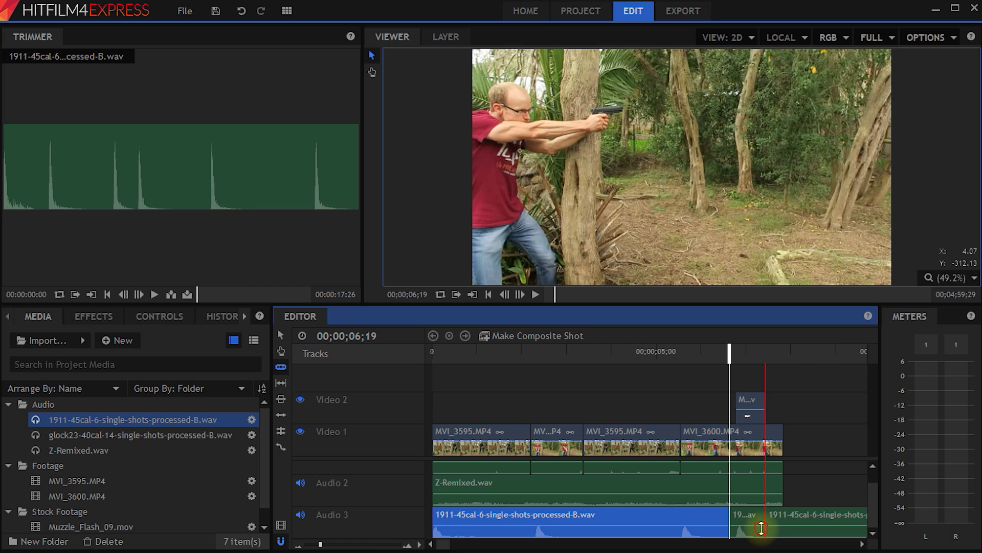
# Delete the unwanted gunshot audio on both sides of the single shot.
pyautogui.press('v')
pyautogui.click(786, 519)
pyautogui.hotkey('ctrl', 'x')
pyautogui.click(689, 519)
pyautogui.hotkey('ctrl', 'x')
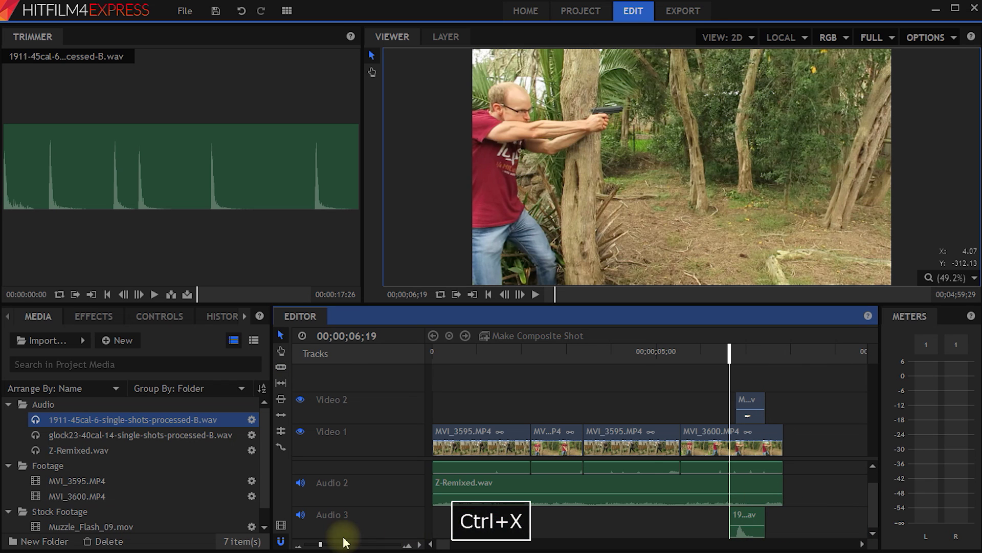
# Align the gunshot sound with the muzzle flash frame.
pyautogui.moveTo(321, 544); pyautogui.dragTo(344, 545)
pyautogui.moveTo(771, 389); pyautogui.dragTo(661, 396)
pyautogui.click(569, 352)
pyautogui.moveTo(604, 518); pyautogui.dragTo(595, 518)
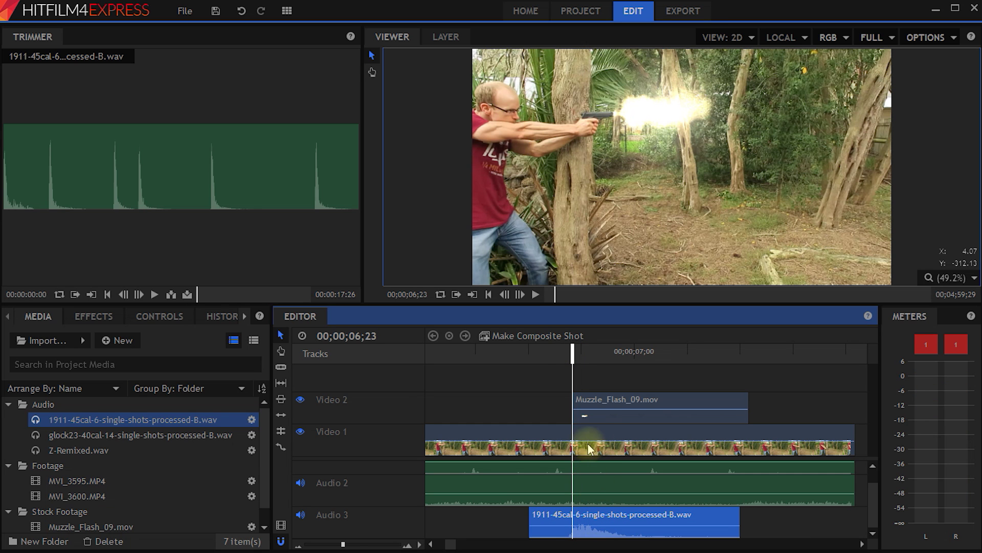
# Play back from just before the flash to check the sound and flash sync.
pyautogui.moveTo(343, 544); pyautogui.dragTo(318, 545)
pyautogui.moveTo(572, 358); pyautogui.dragTo(593, 352)
pyautogui.press('space')
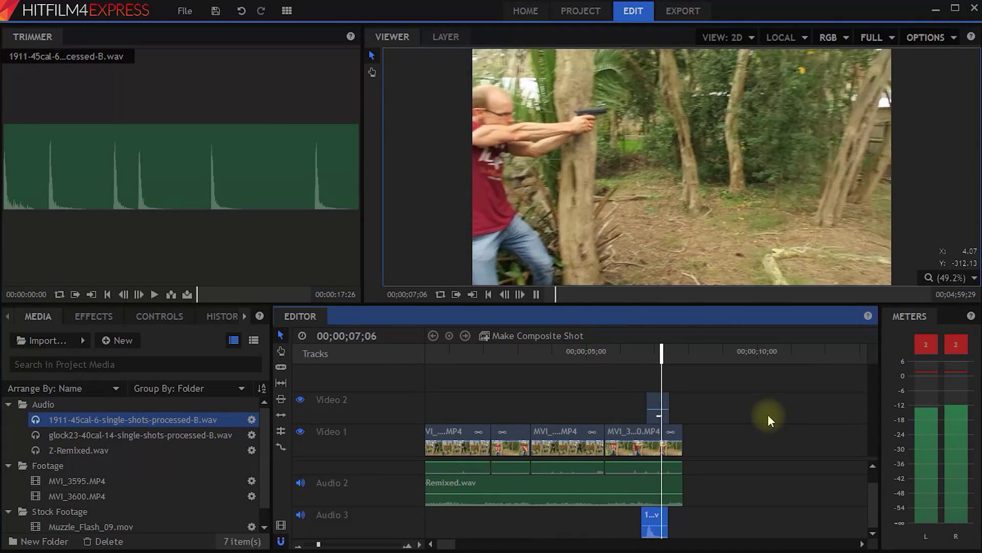
pyautogui.press('space')
pyautogui.moveTo(699, 348); pyautogui.dragTo(635, 351)
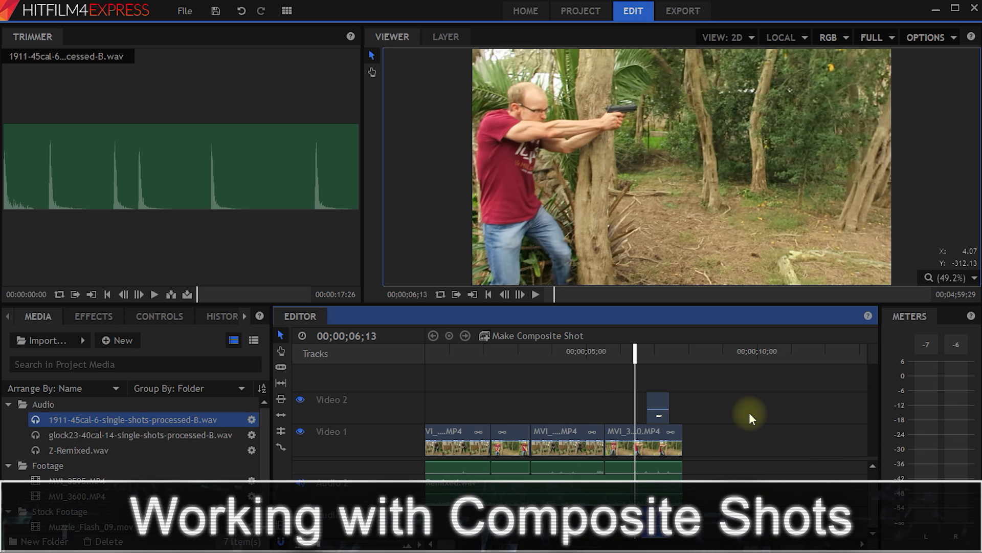
# Check the muzzle flash frame, then move to 04;07 and select the middle MVI clip on Video 1.
pyautogui.moveTo(712, 376); pyautogui.dragTo(630, 444)
pyautogui.moveTo(639, 355); pyautogui.dragTo(646, 354)
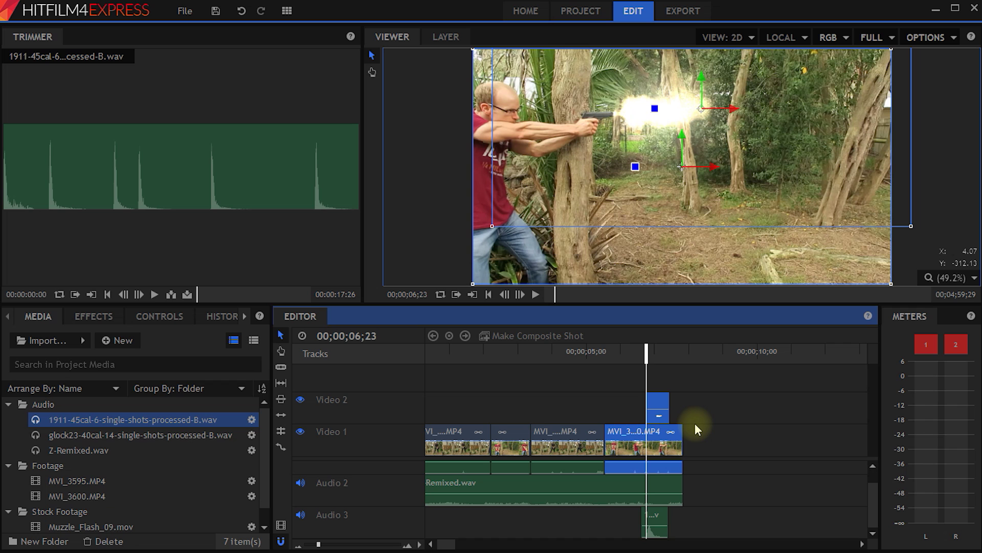
pyautogui.click(713, 415)
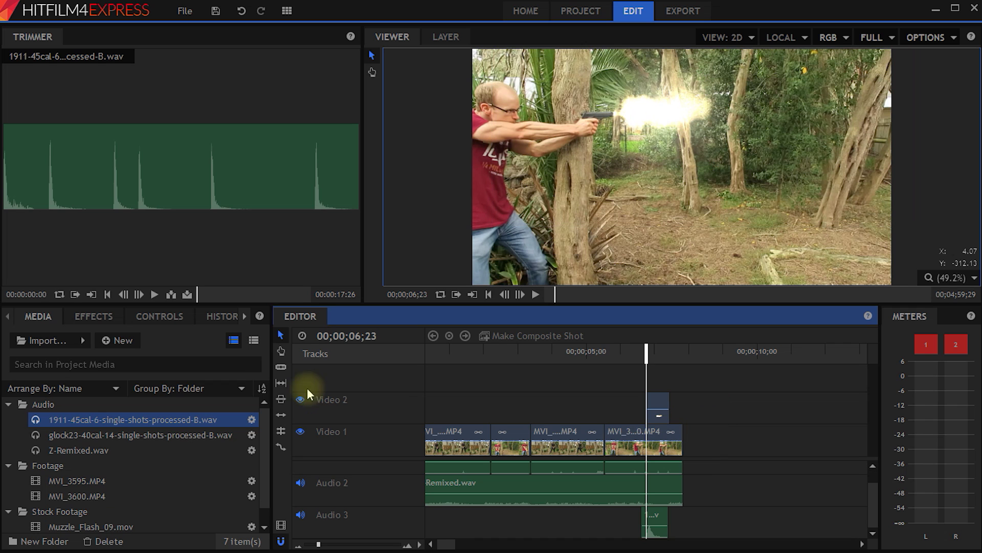
pyautogui.click(112, 340)
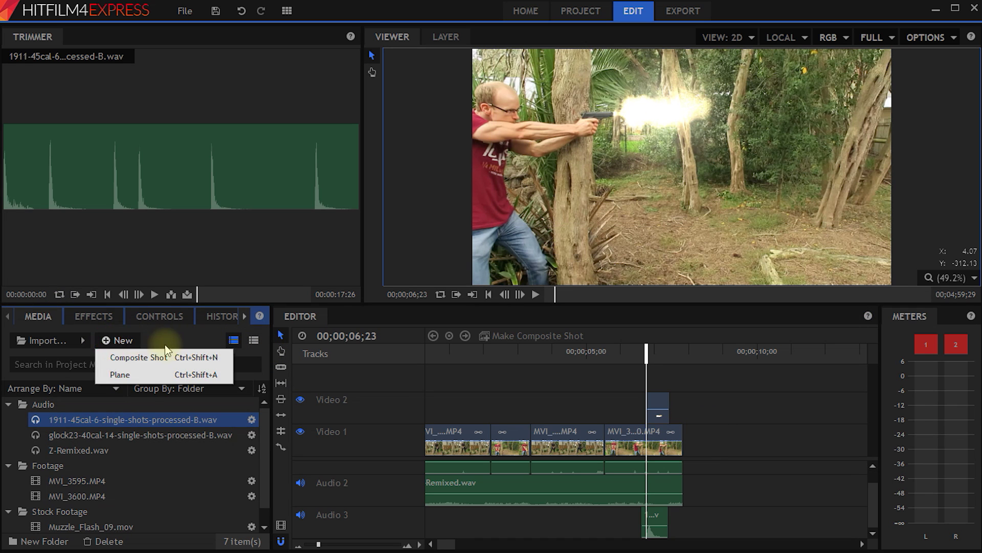
pyautogui.click(539, 383)
pyautogui.moveTo(576, 358); pyautogui.dragTo(559, 358)
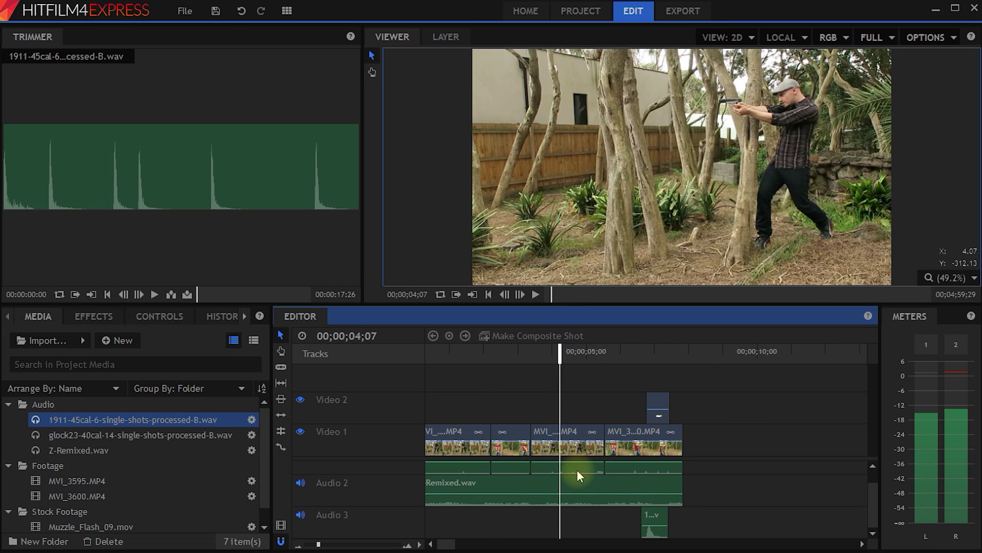
pyautogui.click(561, 437)
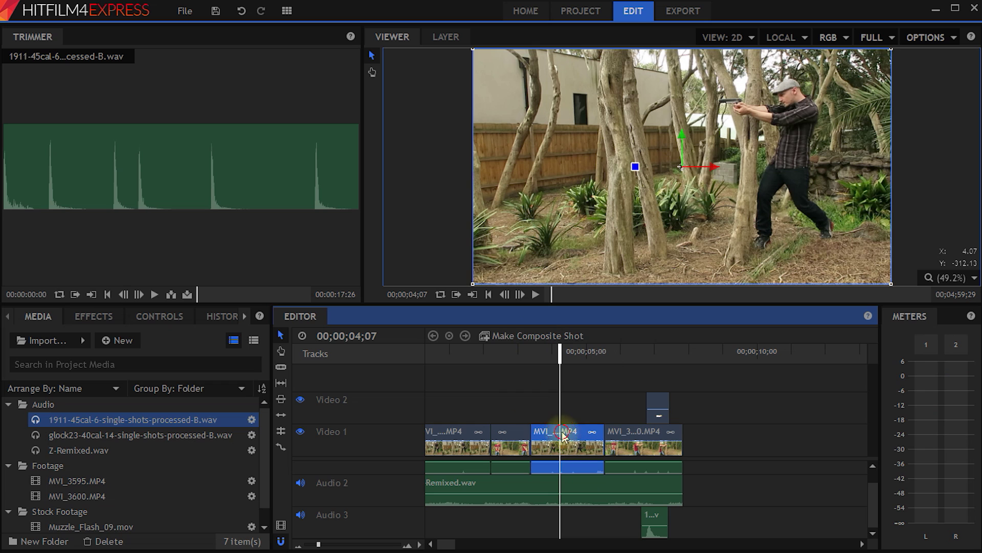
# Convert the middle MVI_3595.MP4 clip into a composite shot named 'Muzzle Flash Comp'.
pyautogui.rightClick(556, 456)
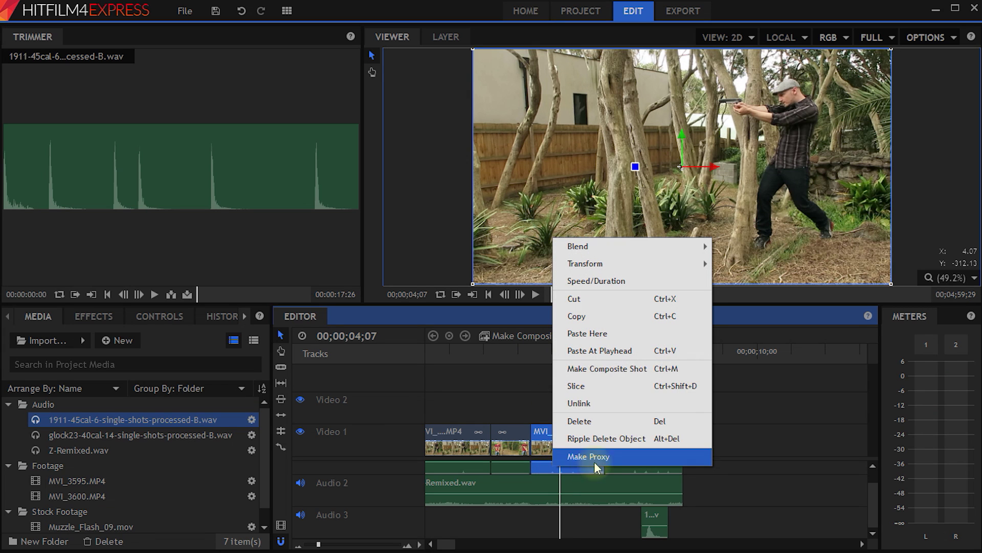
pyautogui.click(632, 369)
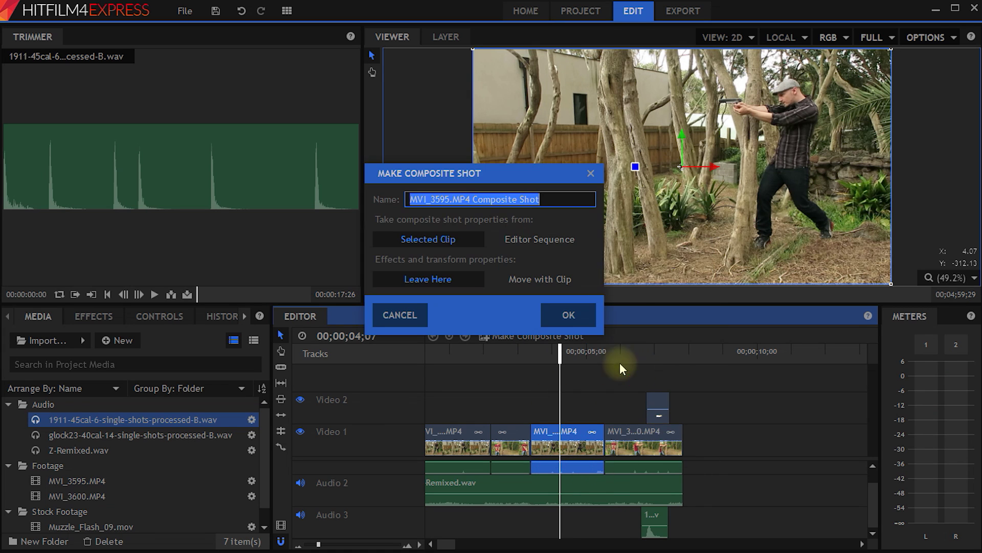
pyautogui.write('Muzzle Flash Comp')
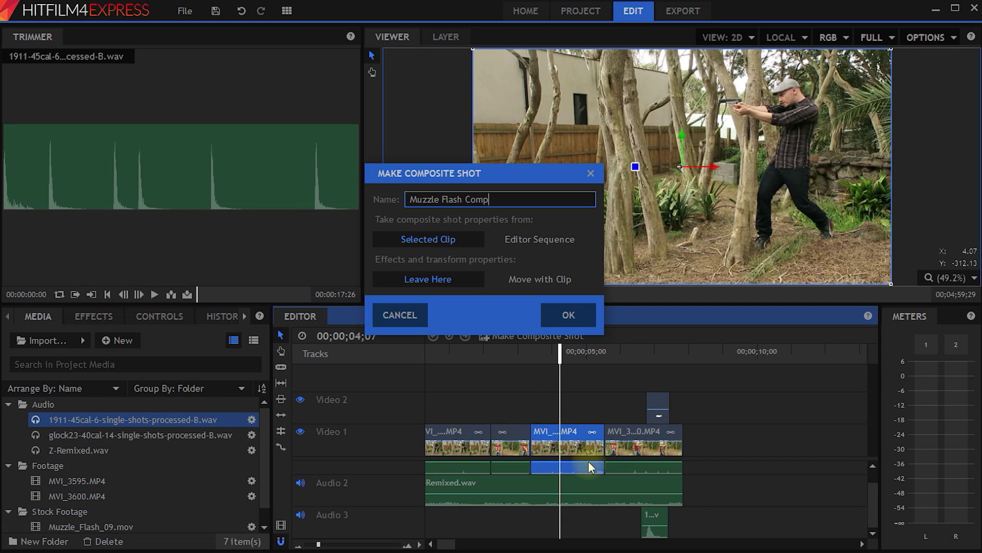
pyautogui.click(573, 321)
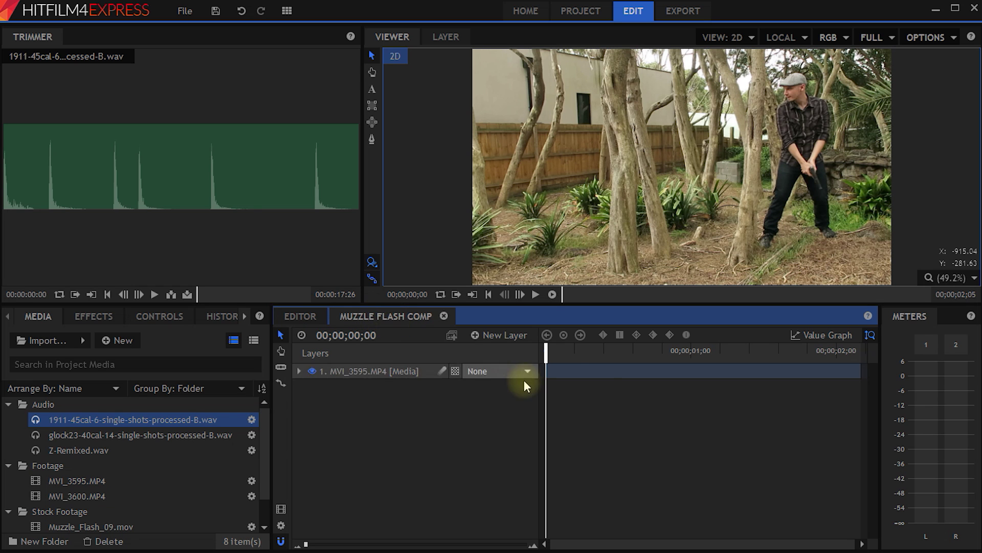
pyautogui.moveTo(548, 355)
pyautogui.mouseDown()
pyautogui.moveTo(624, 355)
pyautogui.moveTo(531, 357)
pyautogui.mouseUp()
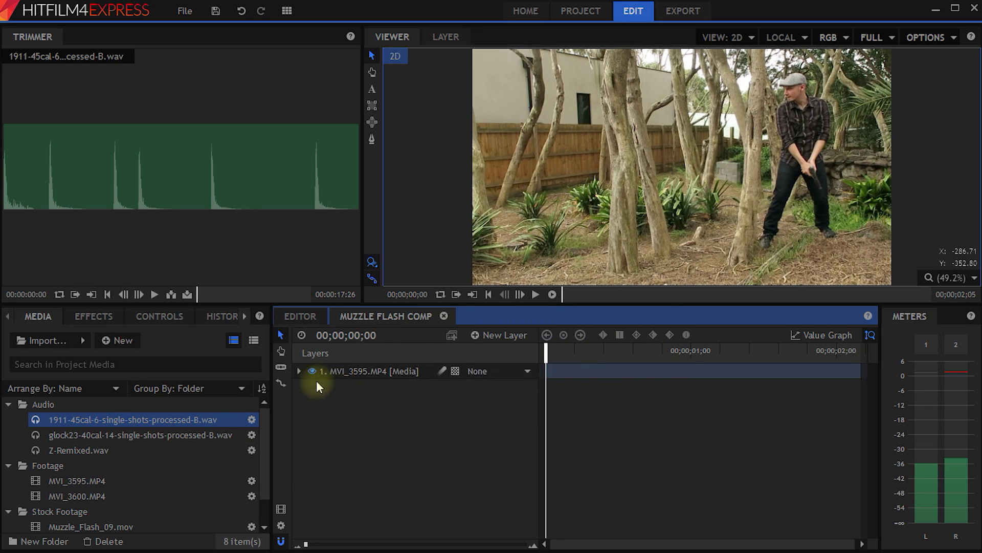
pyautogui.click(296, 315)
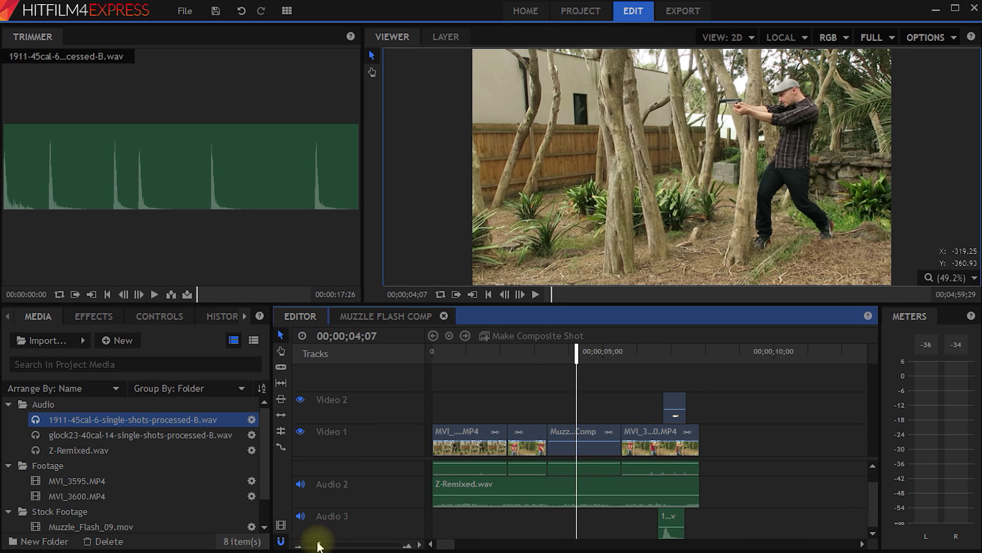
# Collapse the Audio, Footage and Stock Footage folders and open Muzzle Flash Comp from the media list.
pyautogui.scroll(3, 575, 434)
pyautogui.click(644, 432)
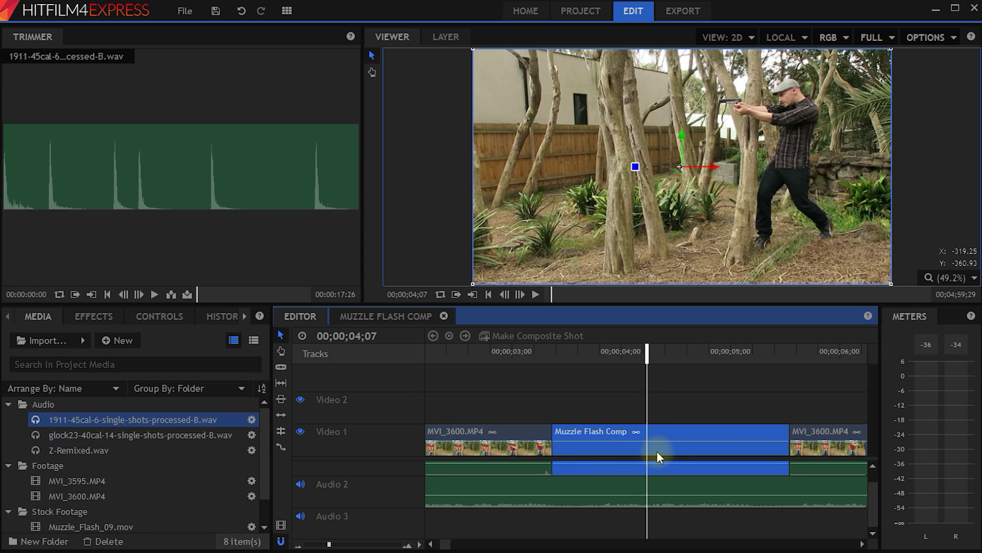
pyautogui.click(8, 404)
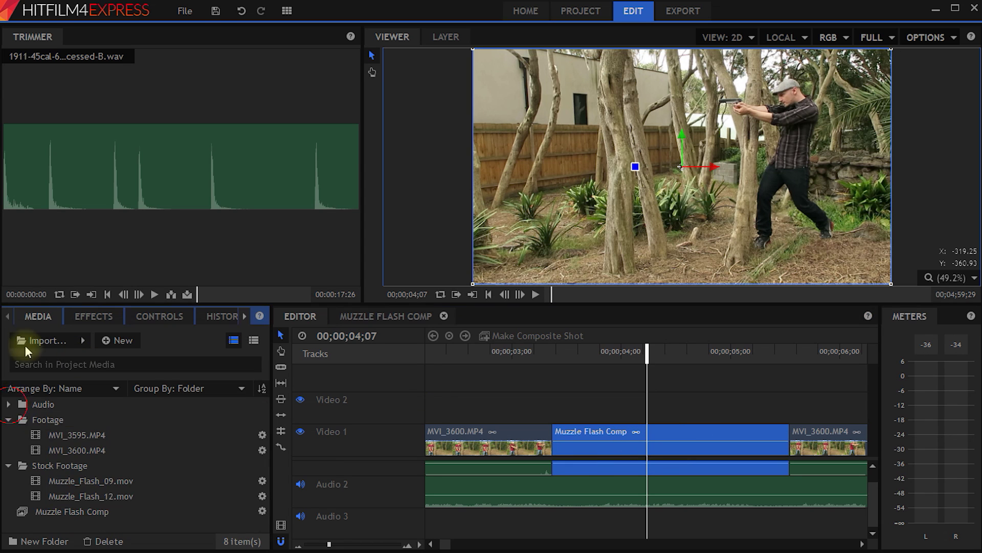
pyautogui.click(8, 419)
pyautogui.click(8, 434)
pyautogui.click(57, 453)
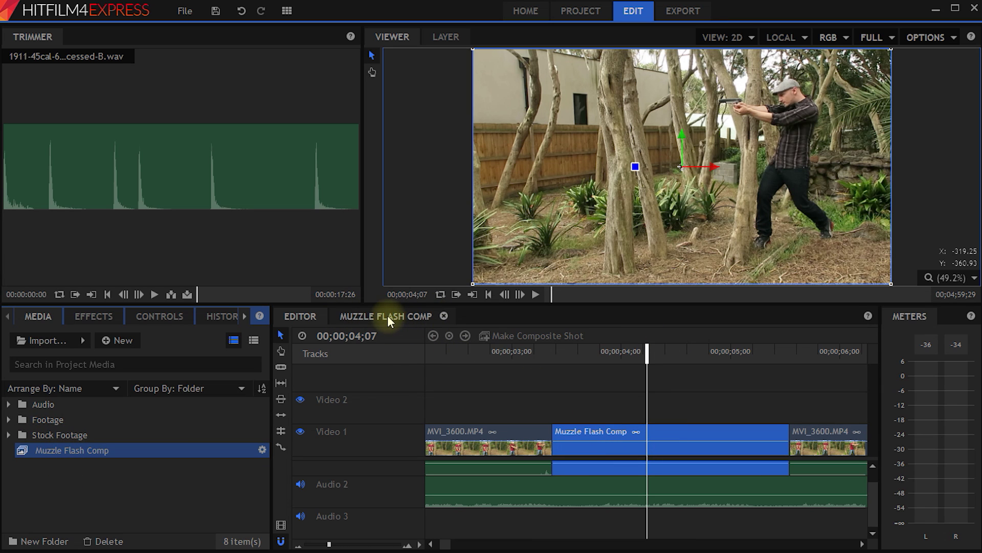
pyautogui.doubleClick(665, 435)
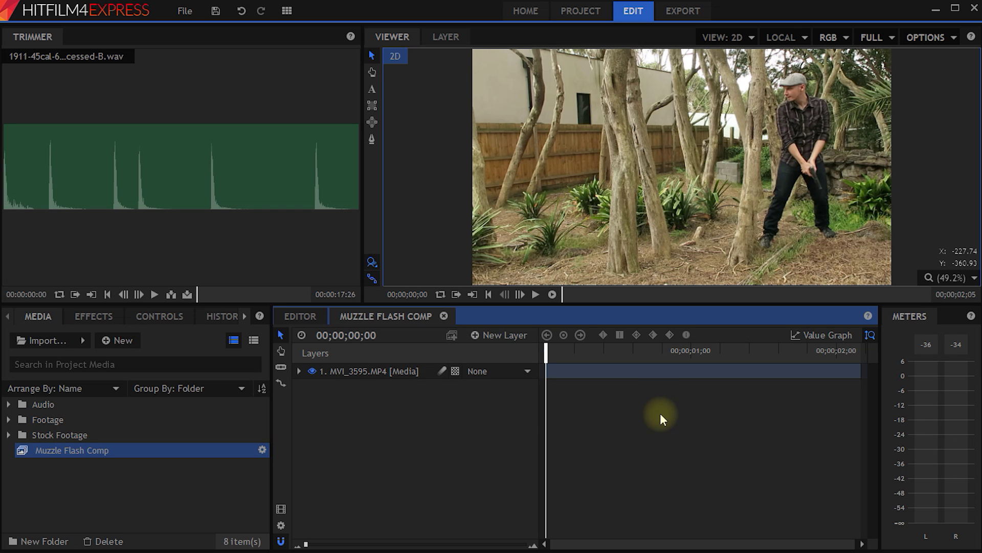
# Fit the whole edit on the editor timeline, then switch to the Muzzle Flash Comp layers.
pyautogui.click(299, 317)
pyautogui.moveTo(329, 545); pyautogui.dragTo(317, 543)
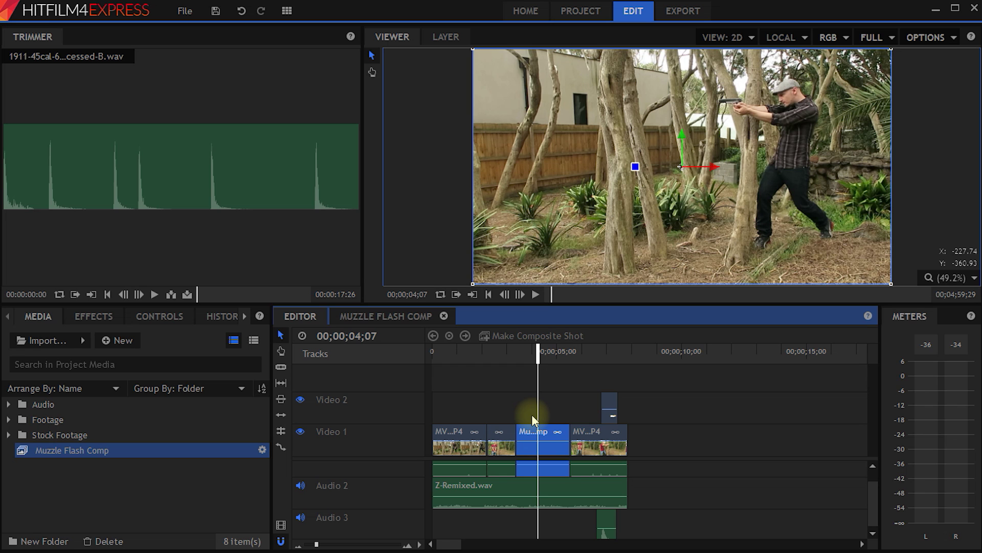
pyautogui.click(378, 319)
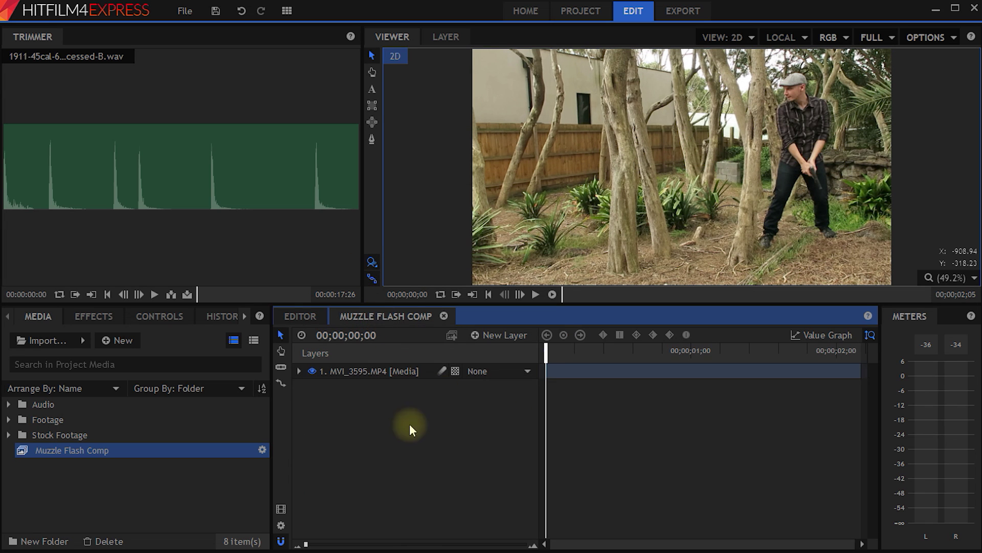
pyautogui.click(343, 392)
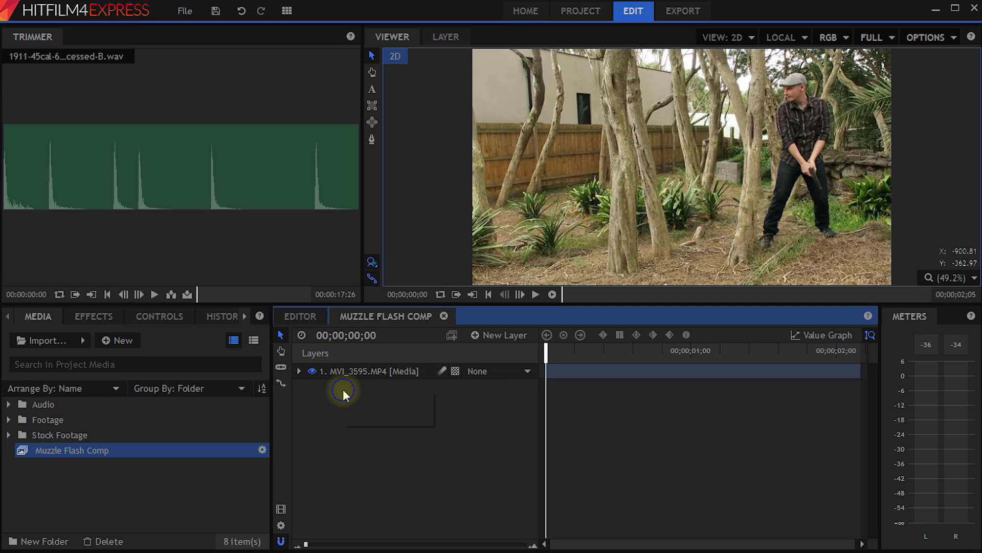
# Add a new 400×400 text layer to the comp.
pyautogui.rightClick(343, 391)
pyautogui.moveTo(360, 395)
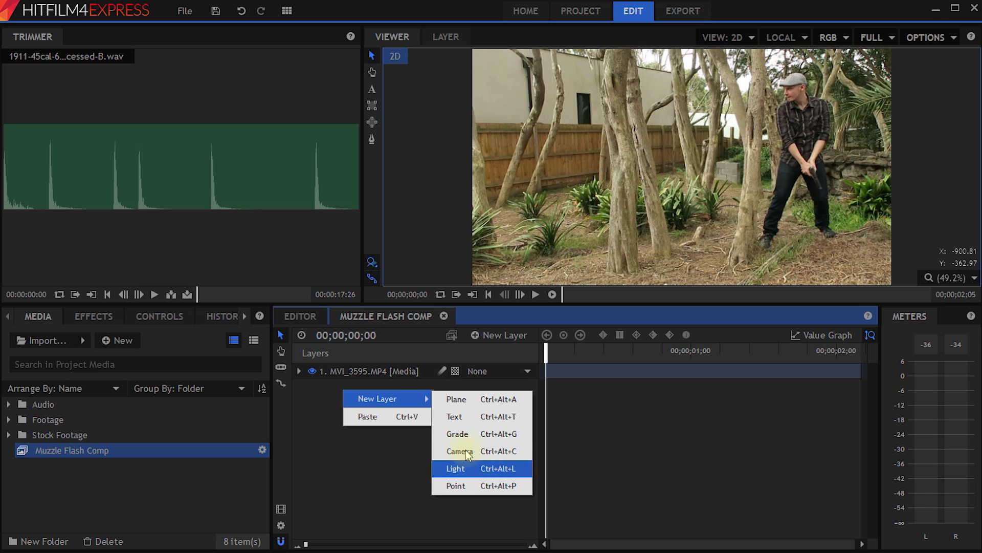
pyautogui.click(490, 426)
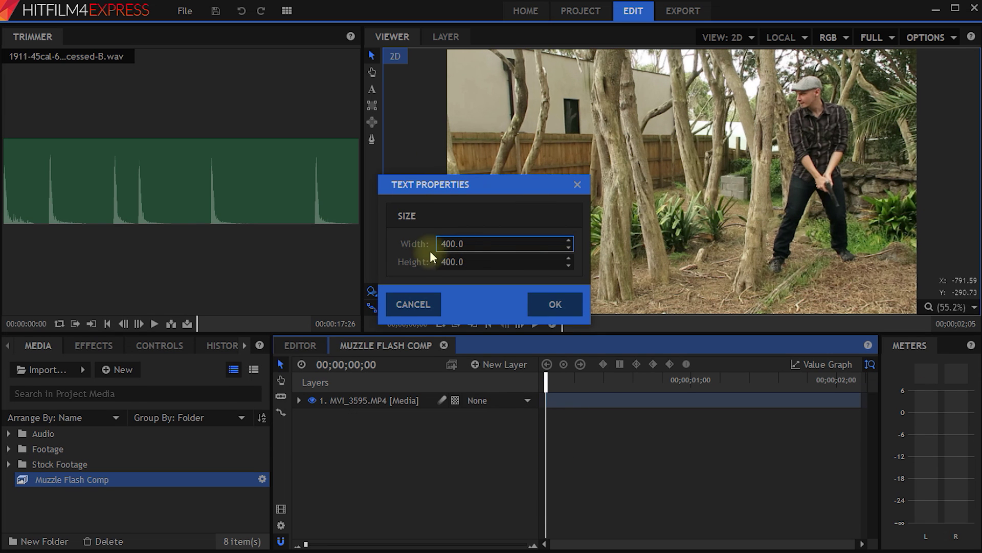
pyautogui.click(454, 244)
pyautogui.click(468, 262)
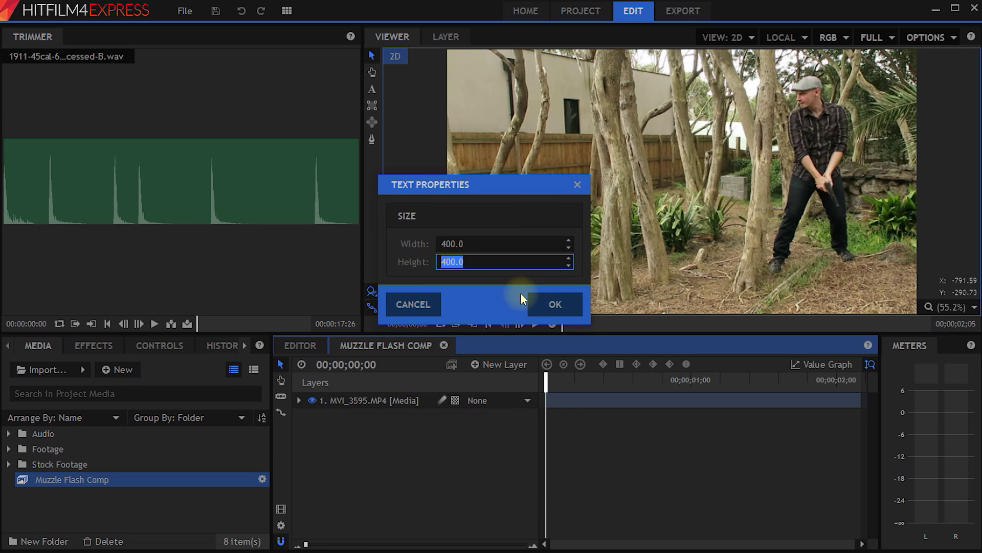
pyautogui.click(565, 311)
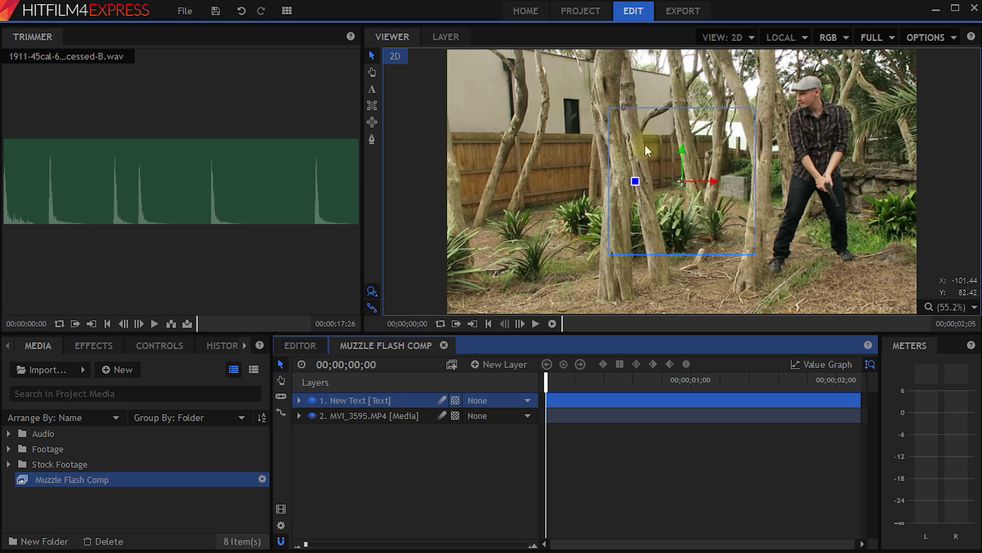
# Type 'Guns are fun' in the text box and move it to the frame's top-left.
pyautogui.doubleClick(638, 125)
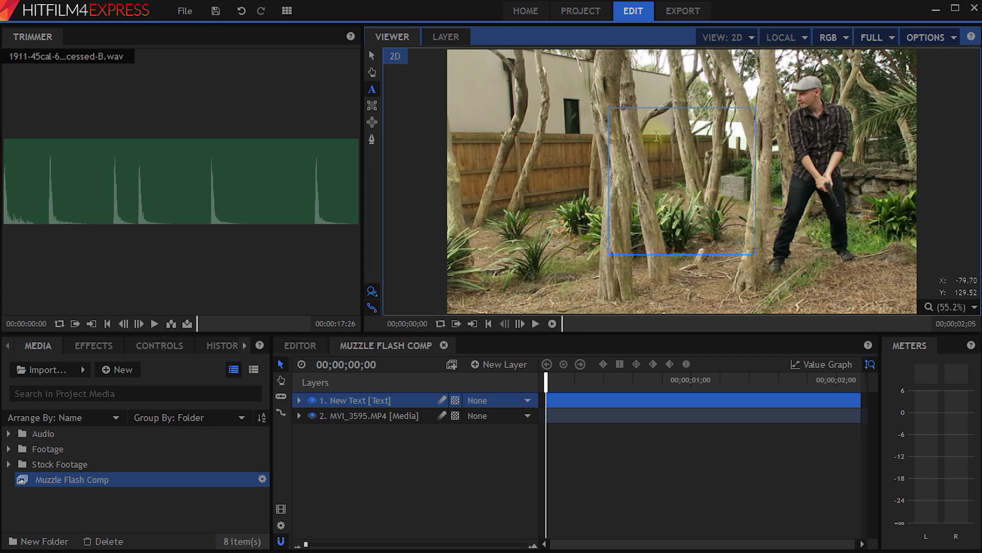
pyautogui.write('Guns are fun')
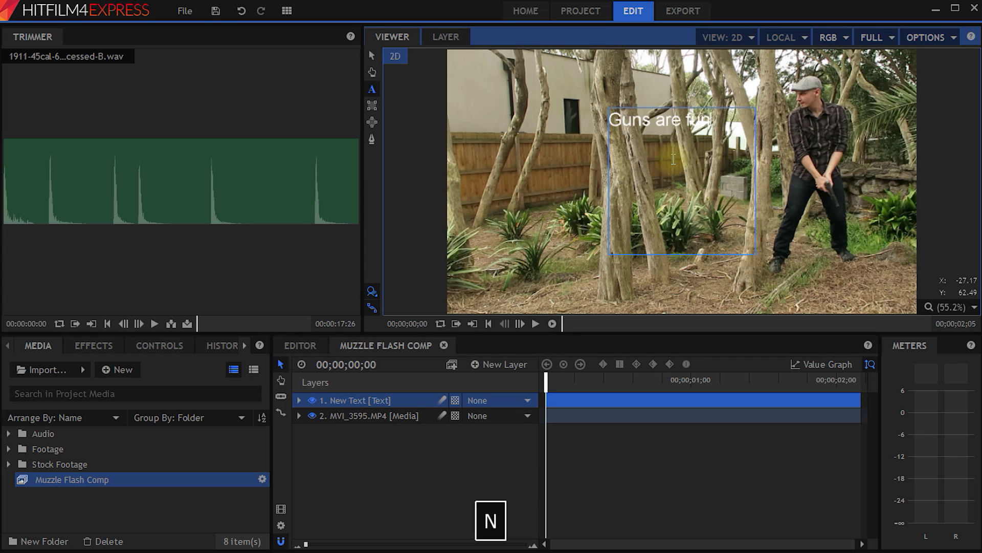
pyautogui.click(372, 55)
pyautogui.moveTo(754, 253); pyautogui.dragTo(596, 203)
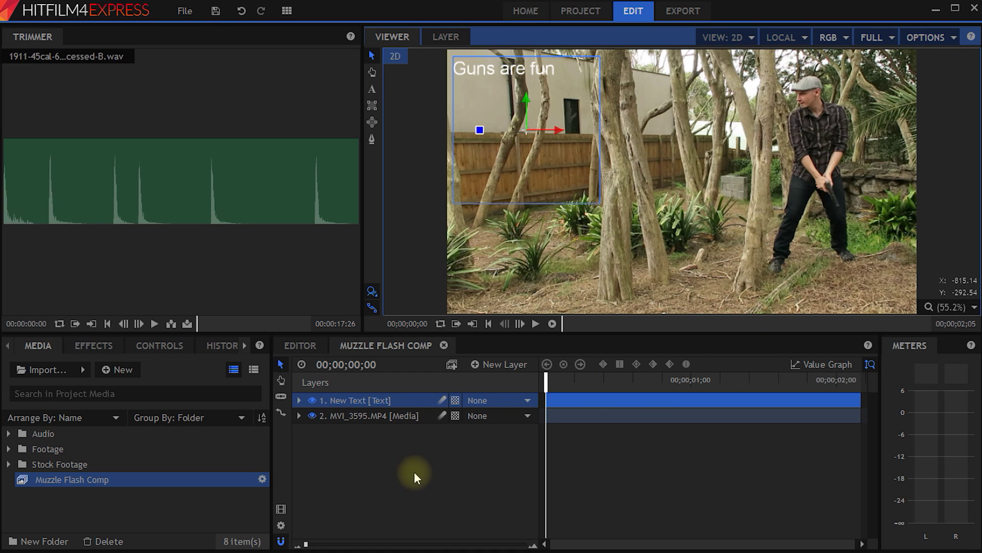
pyautogui.click(372, 467)
pyautogui.rightClick(364, 463)
pyautogui.moveTo(445, 469)
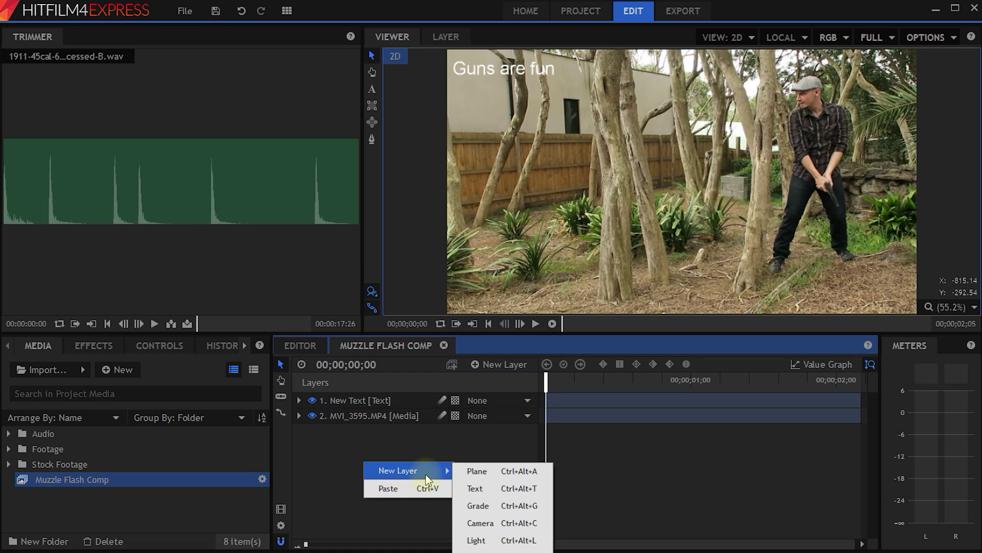
# Create a New Plane 1 layer on top of the comp.
pyautogui.click(489, 475)
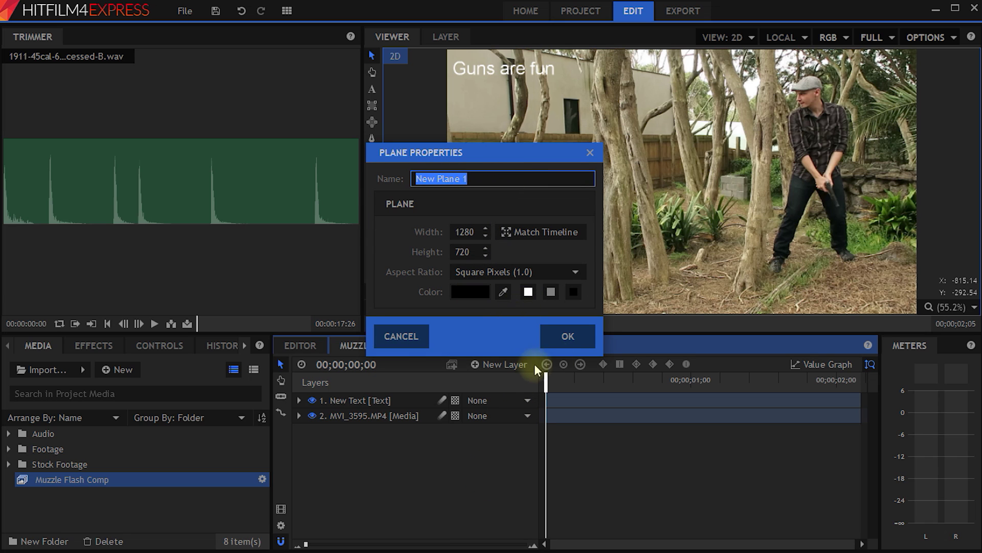
pyautogui.click(563, 339)
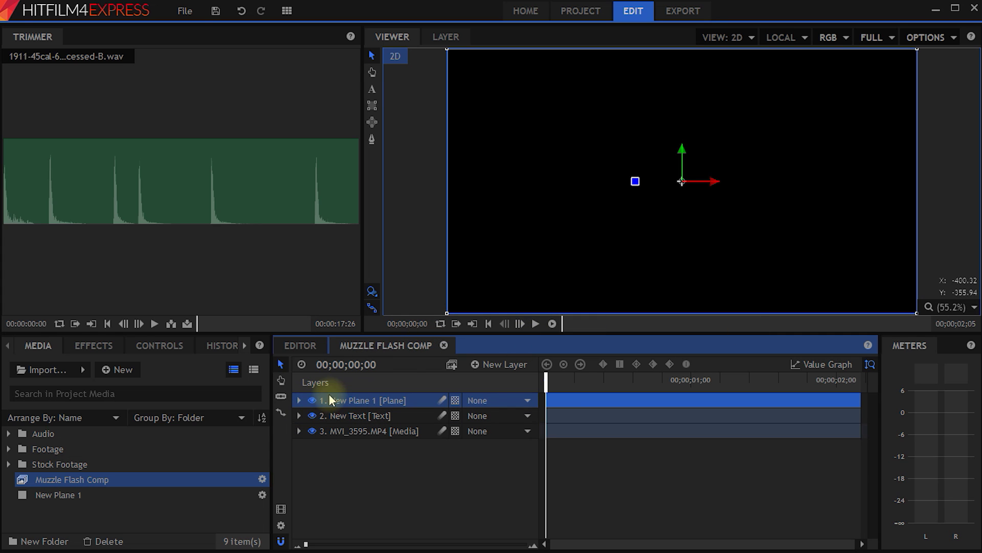
pyautogui.click(312, 402)
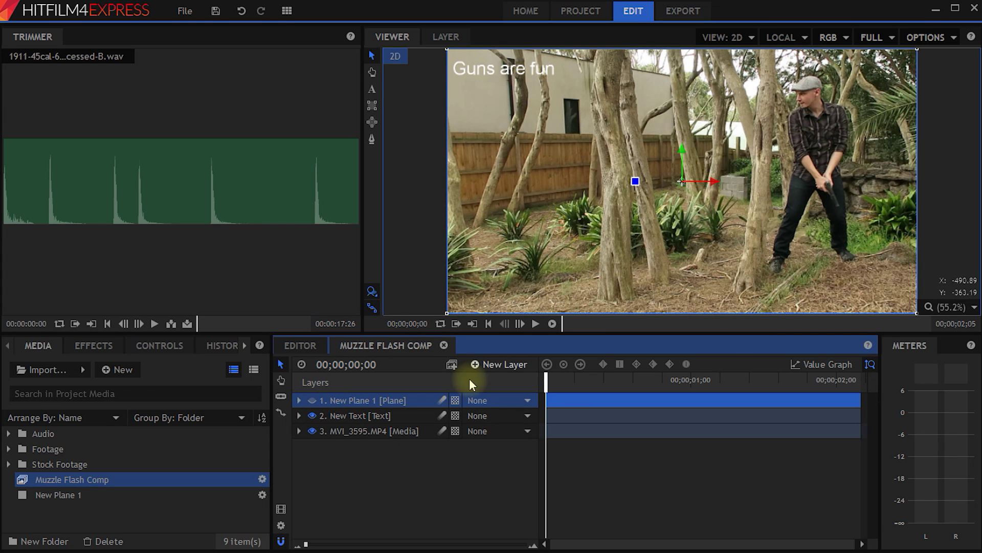
pyautogui.click(312, 401)
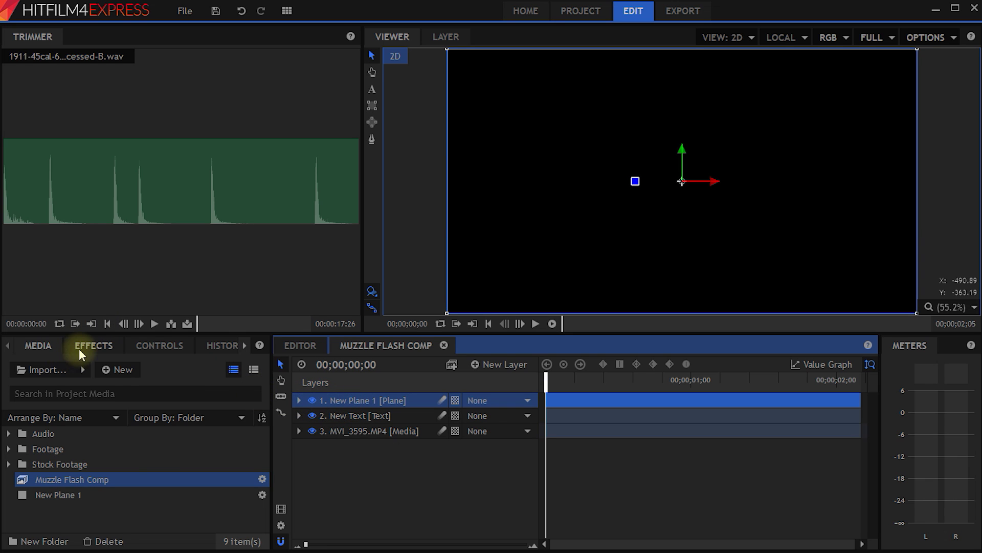
# Apply Lightning & Electricity to New Plane 1 and move the bolt's start and end points right.
pyautogui.click(90, 345)
pyautogui.scroll(-3, 80, 417)
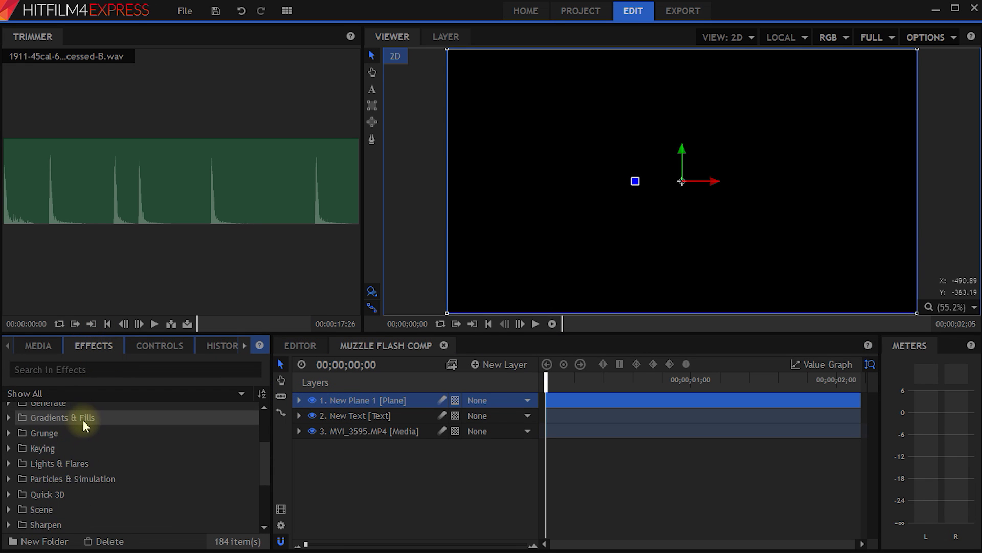
pyautogui.scroll(-3, 85, 419)
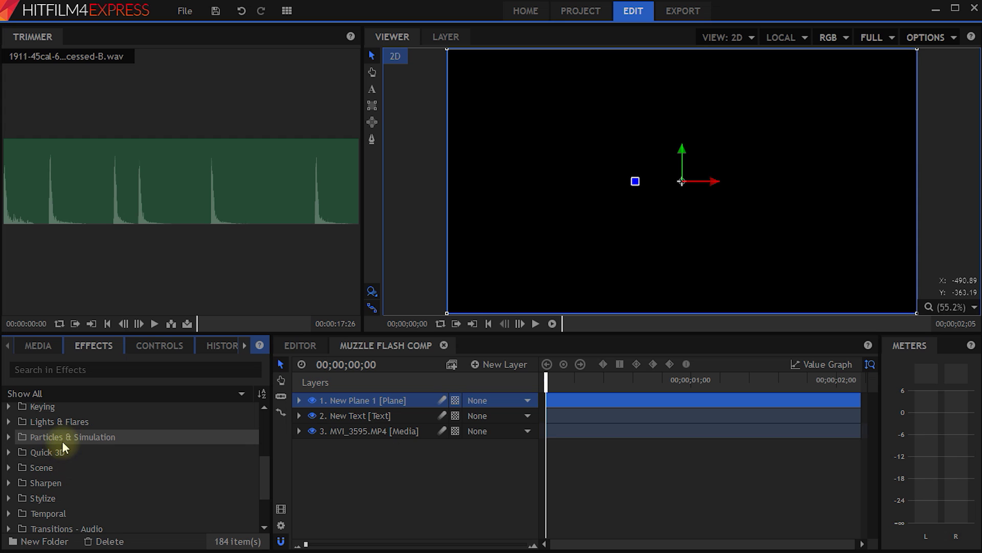
pyautogui.click(8, 436)
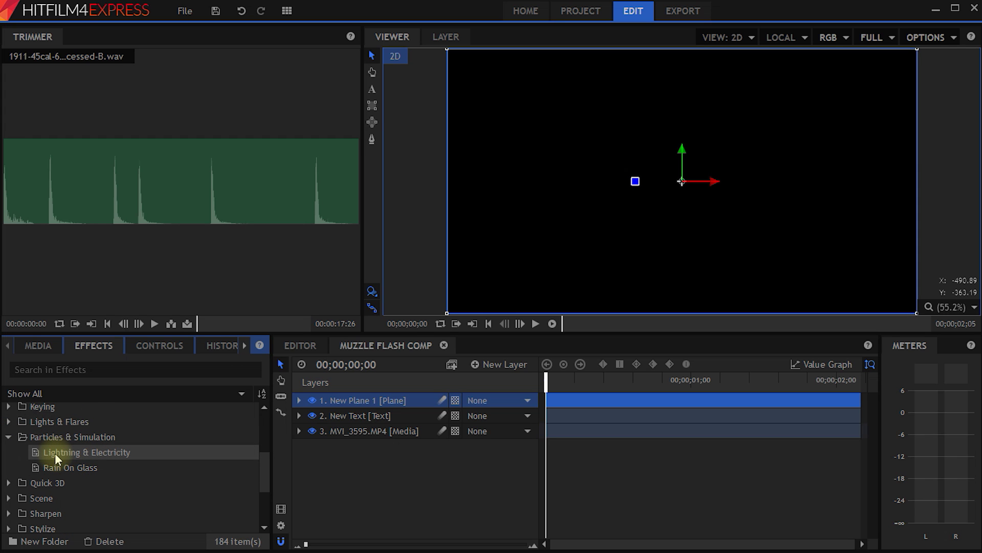
pyautogui.moveTo(54, 453); pyautogui.dragTo(360, 399)
pyautogui.moveTo(579, 92); pyautogui.dragTo(634, 85)
pyautogui.moveTo(737, 267); pyautogui.dragTo(818, 274)
pyautogui.moveTo(548, 380); pyautogui.dragTo(518, 385)
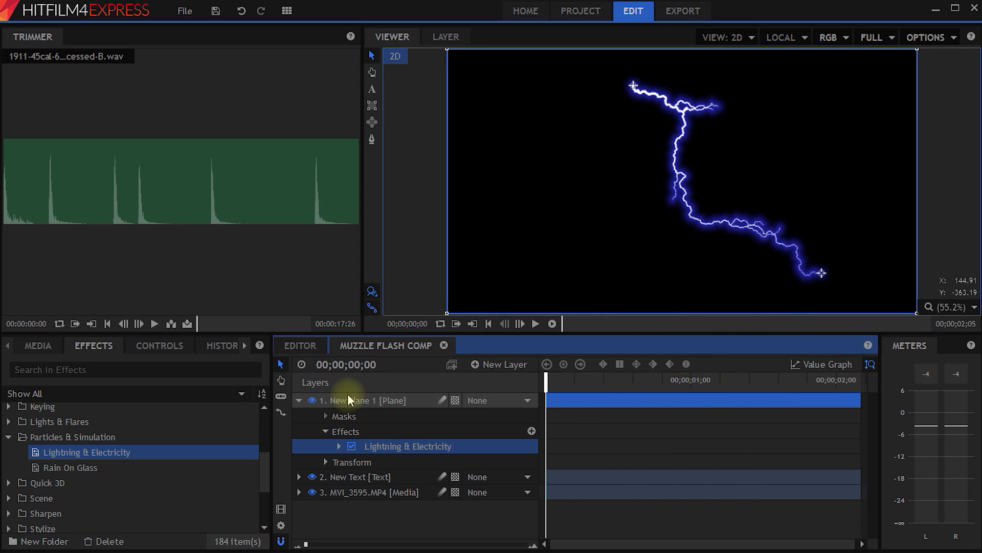
pyautogui.click(294, 400)
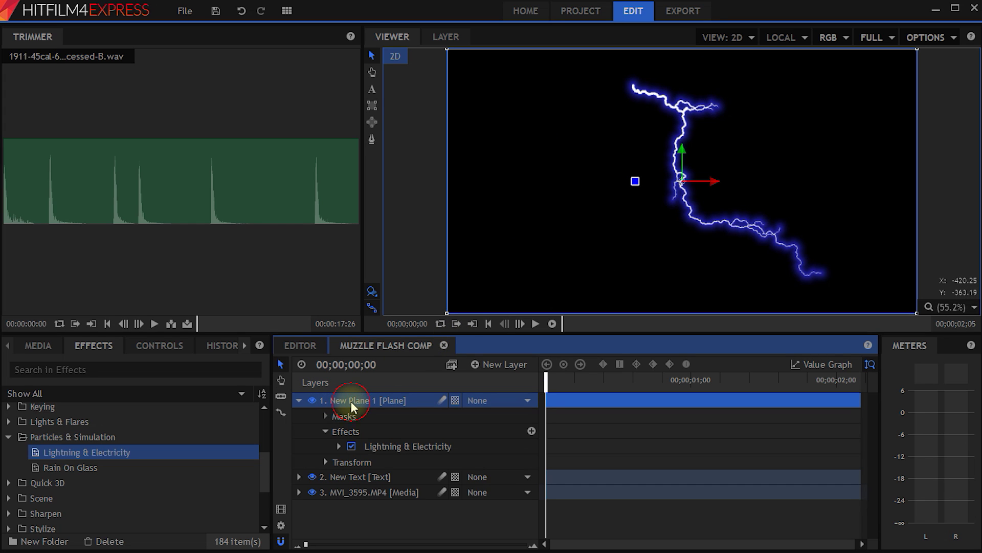
pyautogui.click(159, 346)
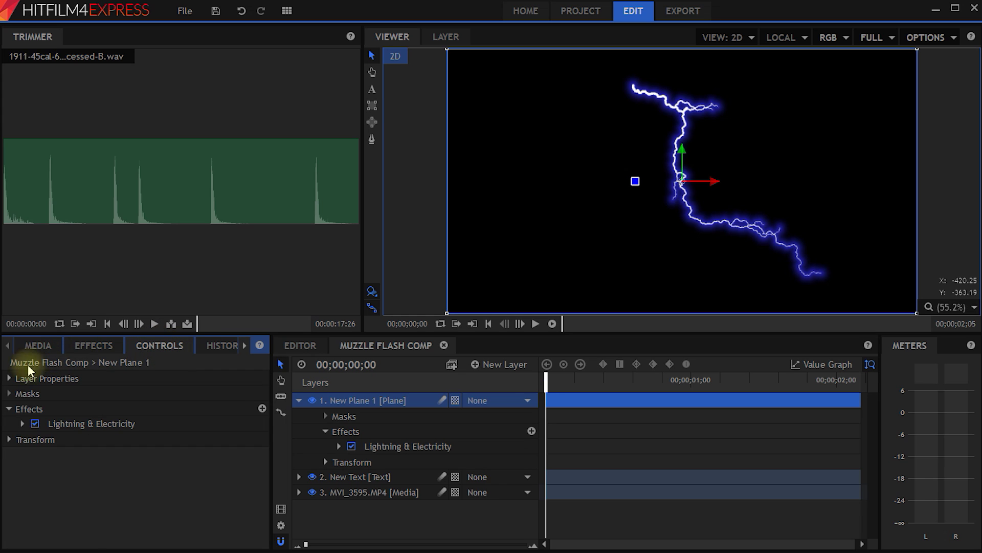
# Set New Plane 1's blend mode to Add and drag the lightning start point to the upper left.
pyautogui.click(9, 378)
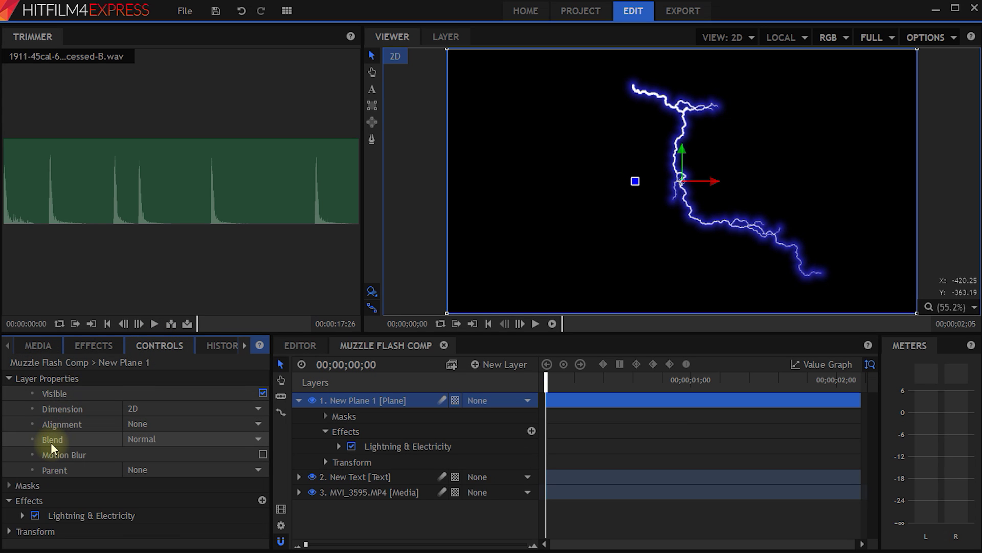
pyautogui.click(256, 439)
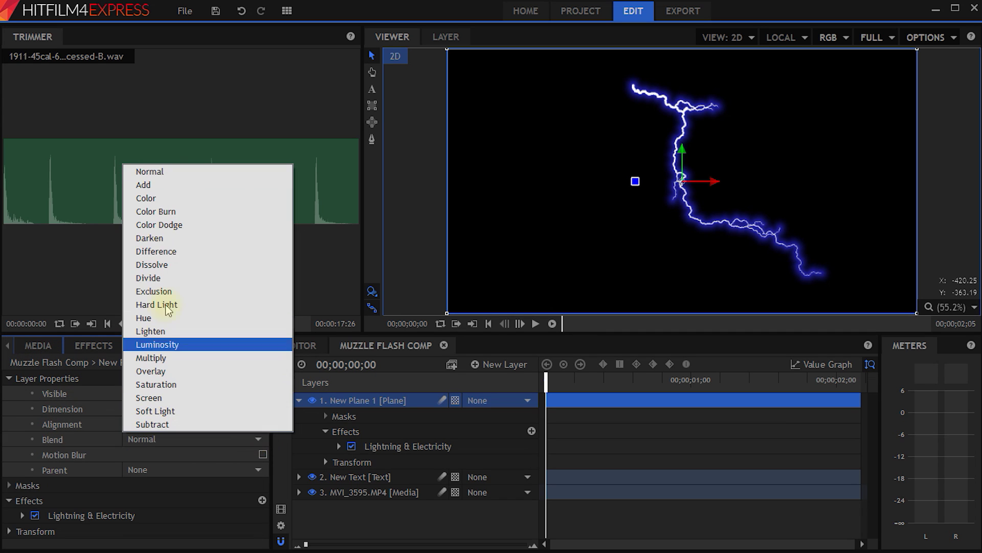
pyautogui.click(198, 185)
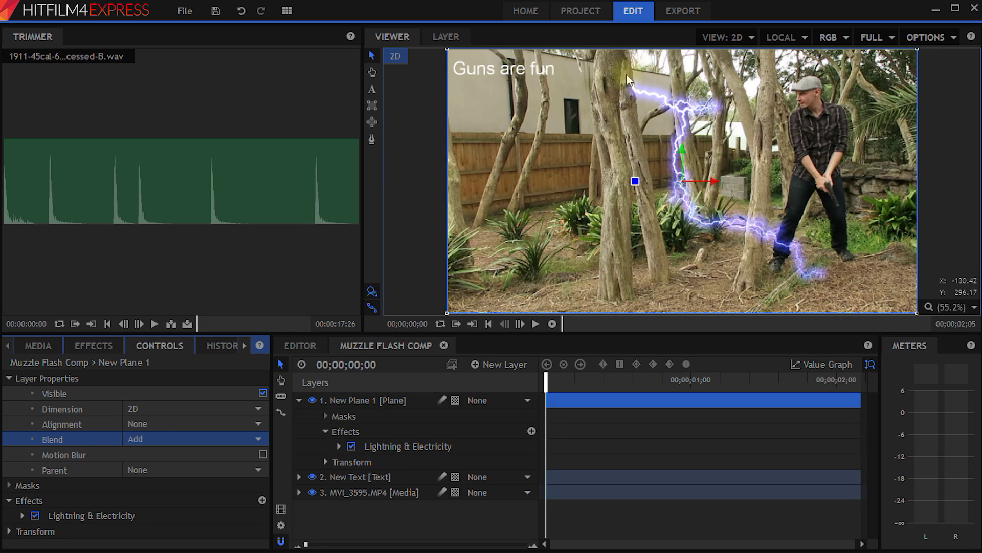
pyautogui.click(392, 446)
pyautogui.moveTo(632, 86); pyautogui.dragTo(502, 96)
pyautogui.click(339, 446)
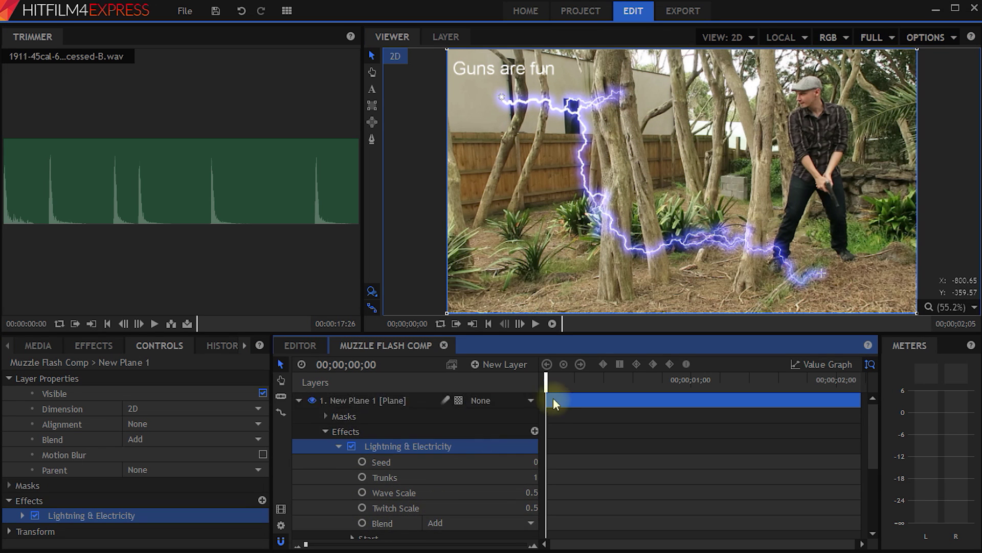
pyautogui.moveTo(546, 382); pyautogui.dragTo(517, 412)
pyautogui.click(299, 400)
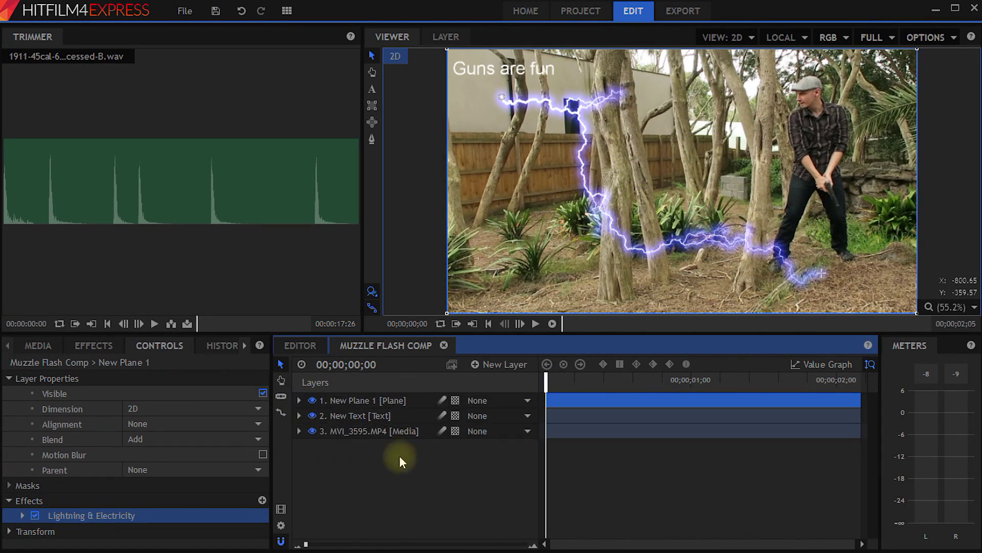
# Add a New Grade layer and apply the Vignette effect, found by searching 'vignette'.
pyautogui.rightClick(351, 453)
pyautogui.moveTo(386, 462)
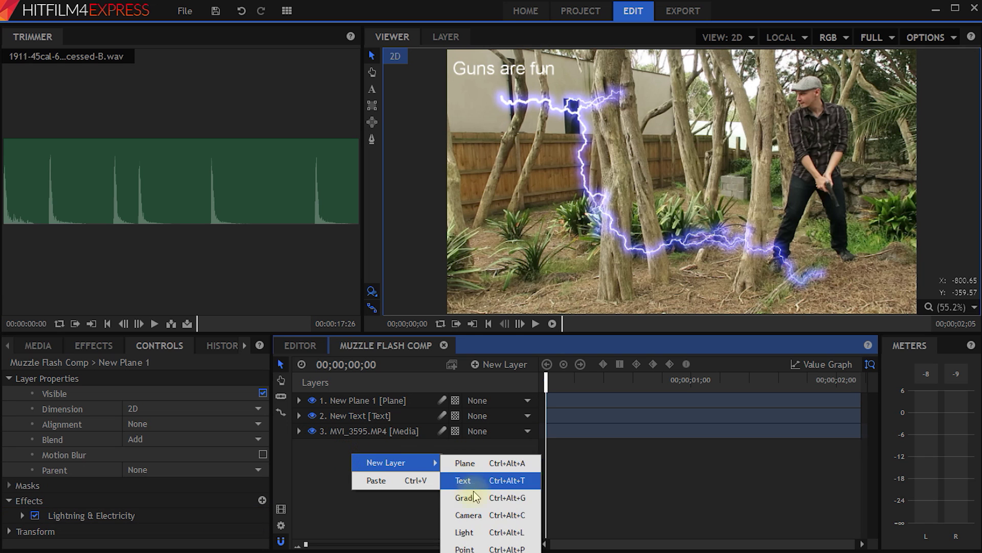
pyautogui.click(475, 497)
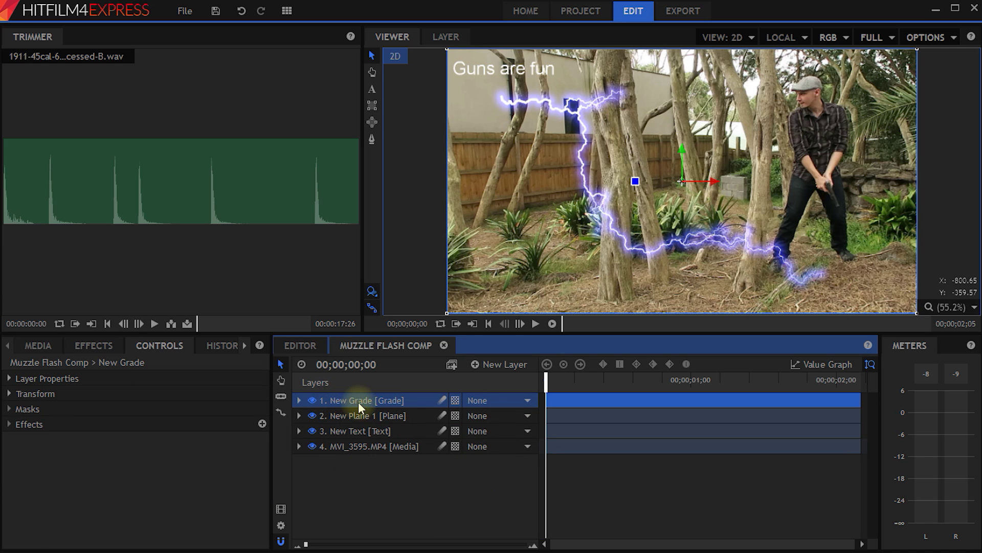
pyautogui.click(88, 349)
pyautogui.click(97, 370)
pyautogui.write('vignette')
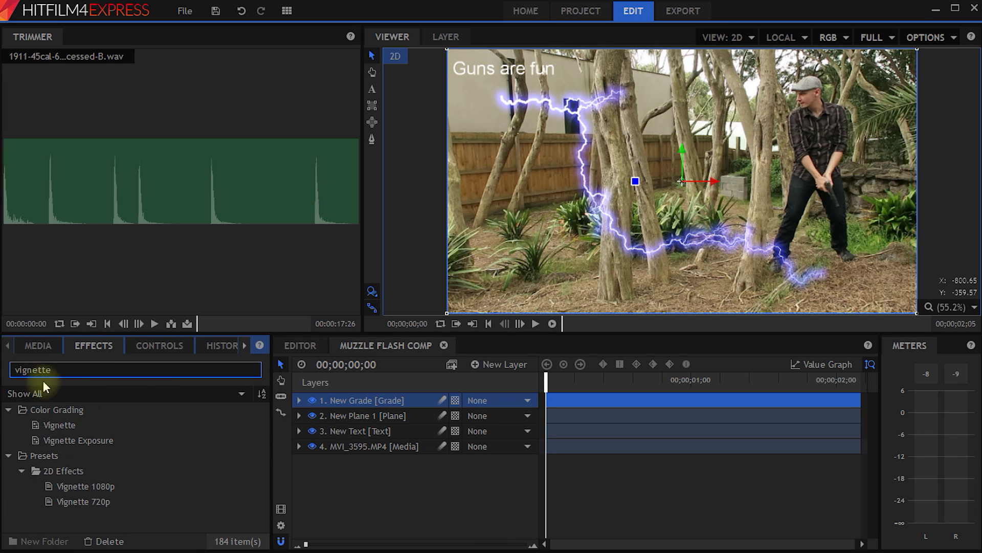
pyautogui.moveTo(50, 420); pyautogui.dragTo(360, 408)
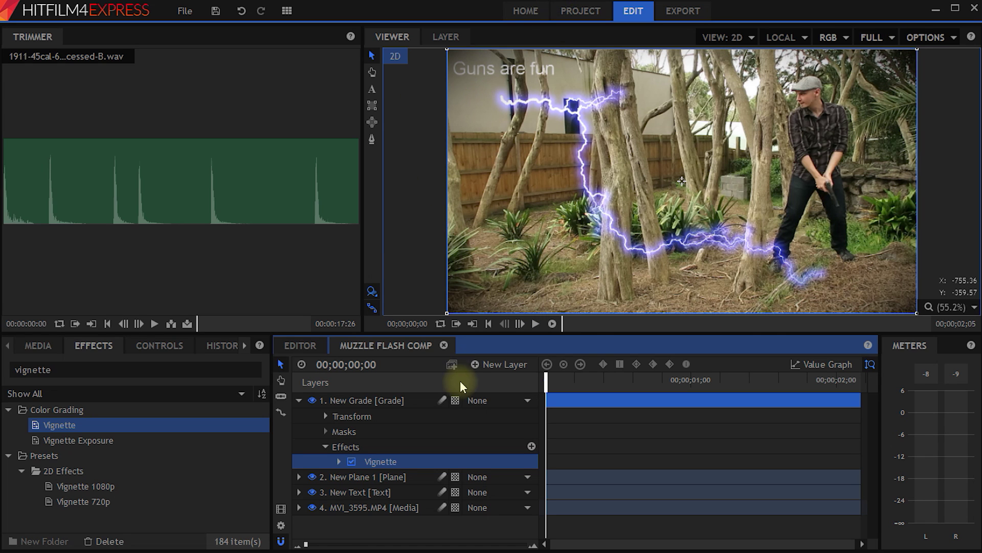
# Search 'curv' and apply the Curves effect to the New Grade layer.
pyautogui.click(94, 370)
pyautogui.write('curv')
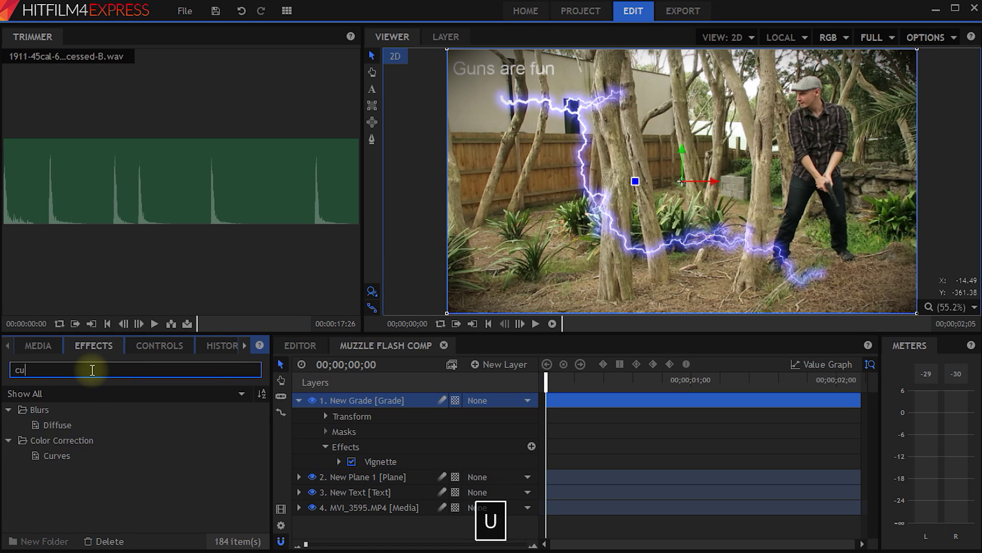
pyautogui.moveTo(58, 425); pyautogui.dragTo(363, 403)
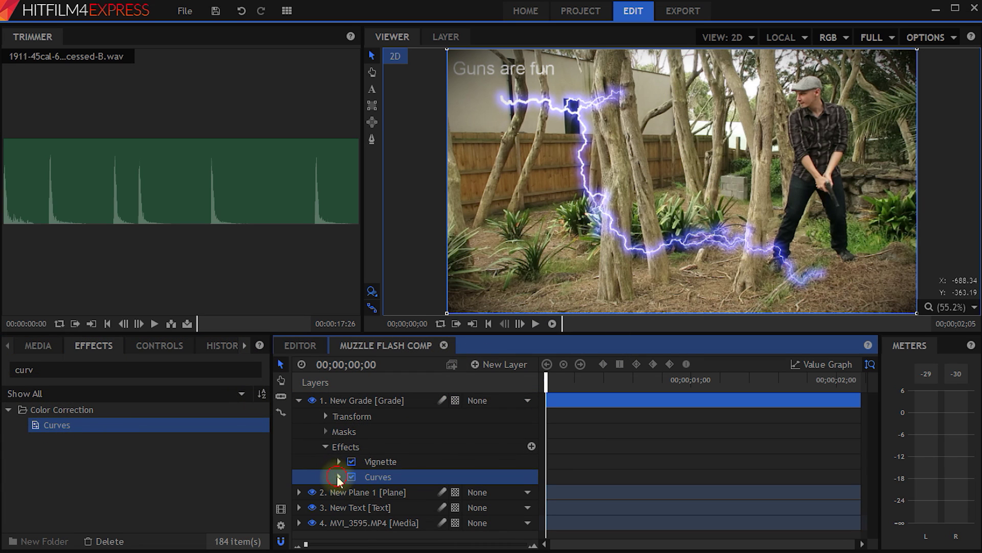
pyautogui.click(338, 477)
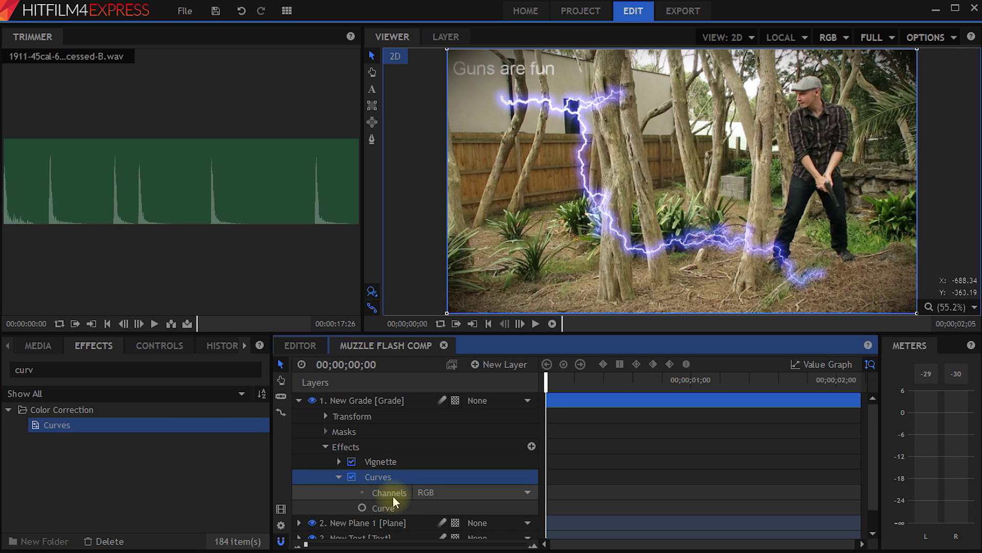
pyautogui.click(165, 347)
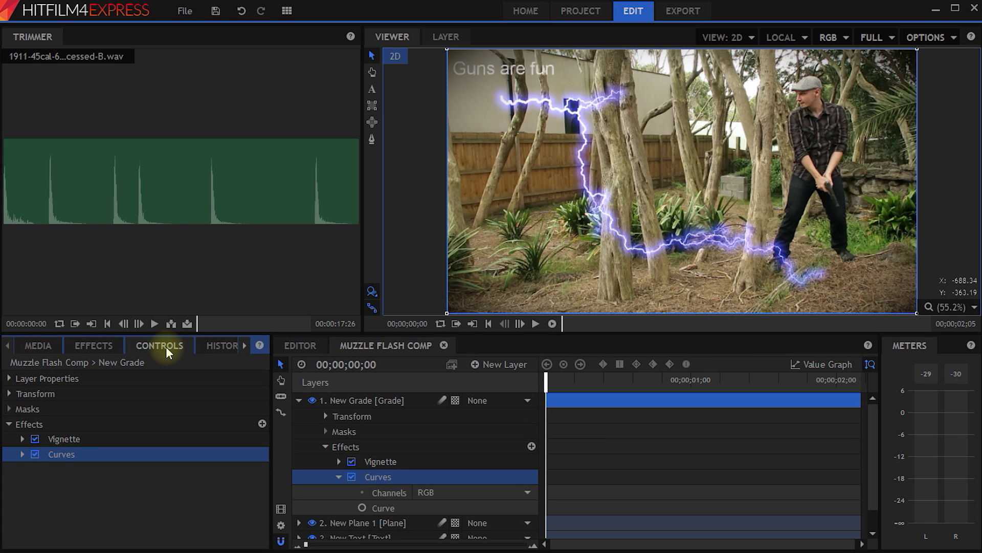
# Shape the Curves graph into an S-curve, lowering shadows and raising highlights.
pyautogui.click(22, 454)
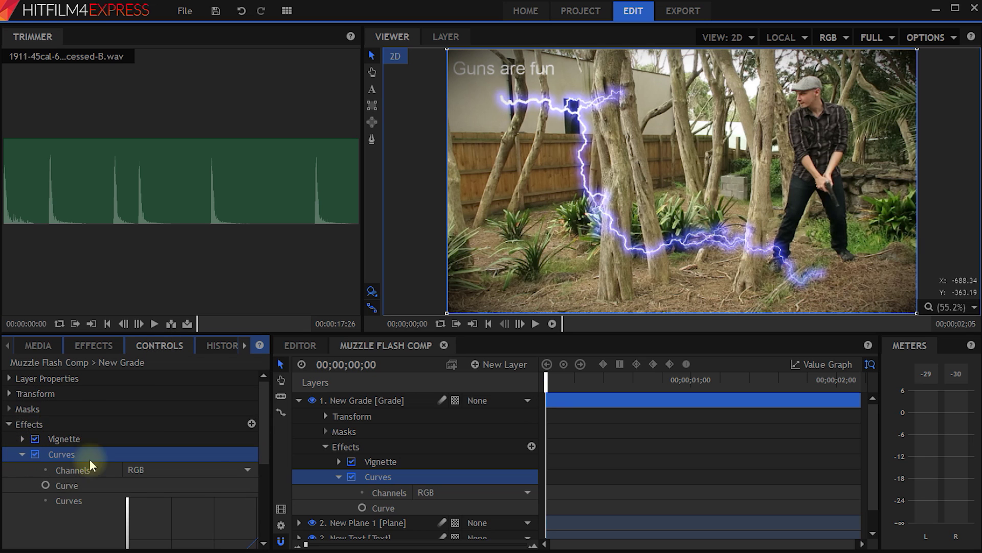
pyautogui.scroll(-3, 262, 409)
pyautogui.moveTo(271, 450); pyautogui.dragTo(325, 453)
pyautogui.scroll(-2, 325, 453)
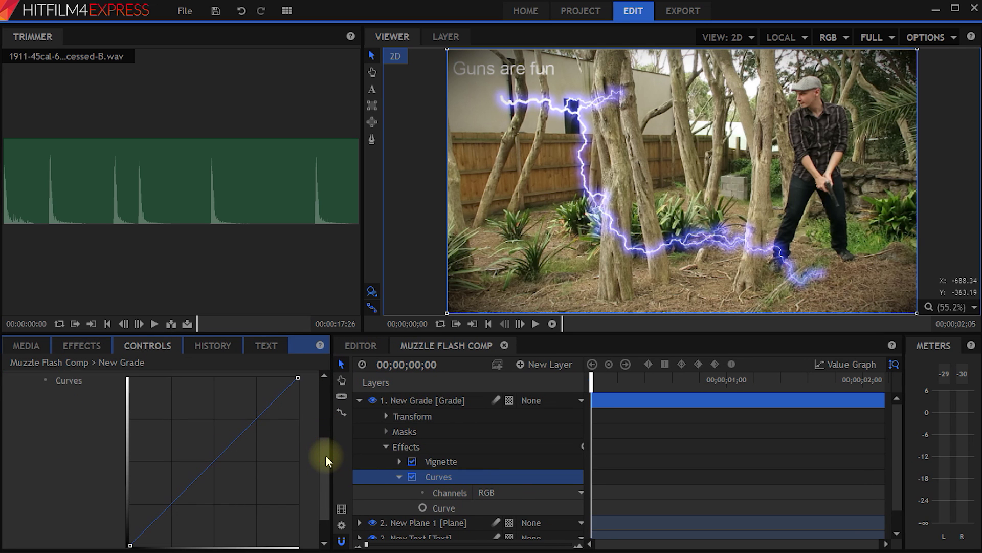
pyautogui.moveTo(256, 417); pyautogui.dragTo(235, 415)
pyautogui.moveTo(163, 497); pyautogui.dragTo(181, 514)
pyautogui.moveTo(234, 415); pyautogui.dragTo(232, 420)
pyautogui.moveTo(183, 518); pyautogui.dragTo(183, 520)
pyautogui.scroll(-1, 320, 503)
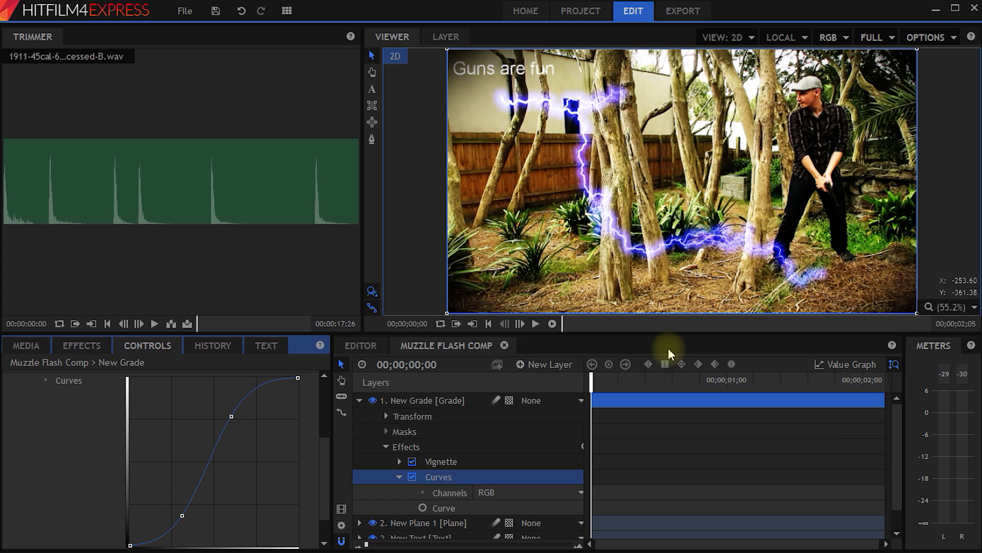
pyautogui.click(358, 403)
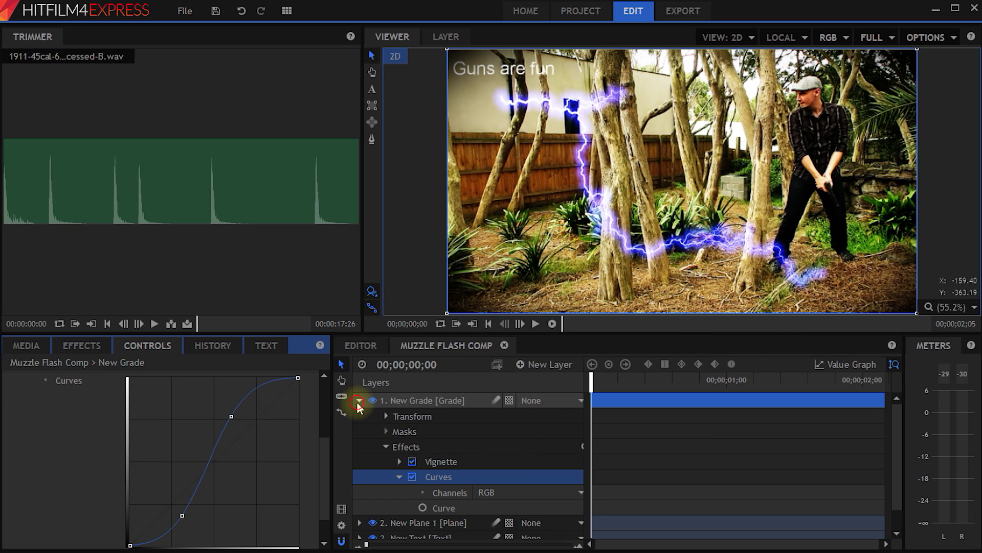
# Return to the Editor timeline, zoom in on the Muzzle Flash Comp clip and widen the timeline panel.
pyautogui.click(360, 345)
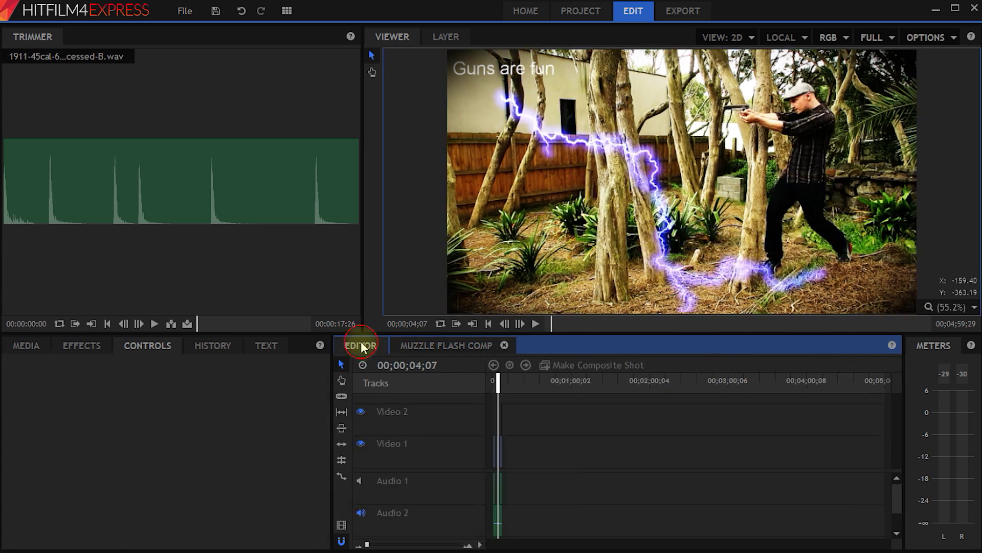
pyautogui.moveTo(367, 544); pyautogui.dragTo(381, 545)
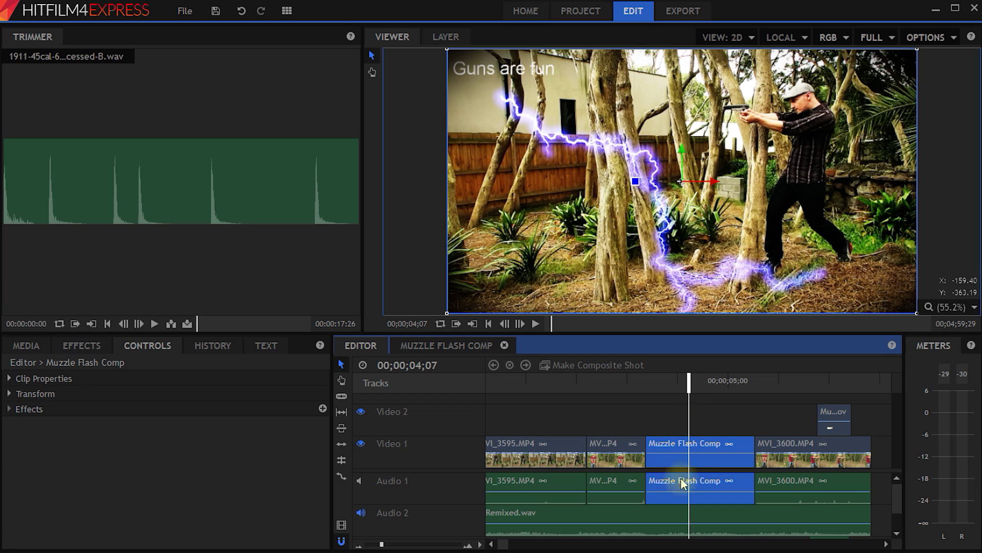
pyautogui.moveTo(690, 384); pyautogui.dragTo(723, 390)
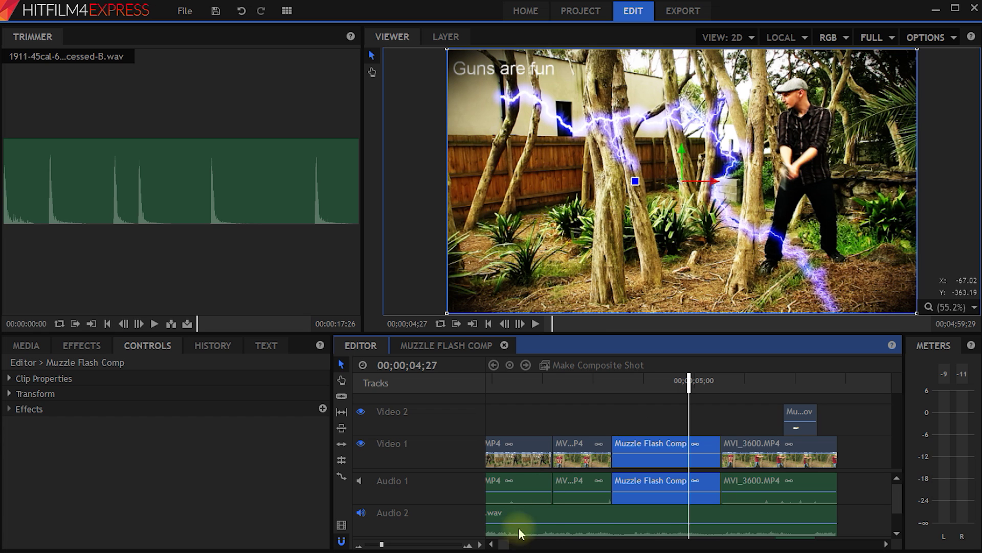
pyautogui.moveTo(503, 544); pyautogui.dragTo(497, 544)
pyautogui.moveTo(333, 460); pyautogui.dragTo(222, 461)
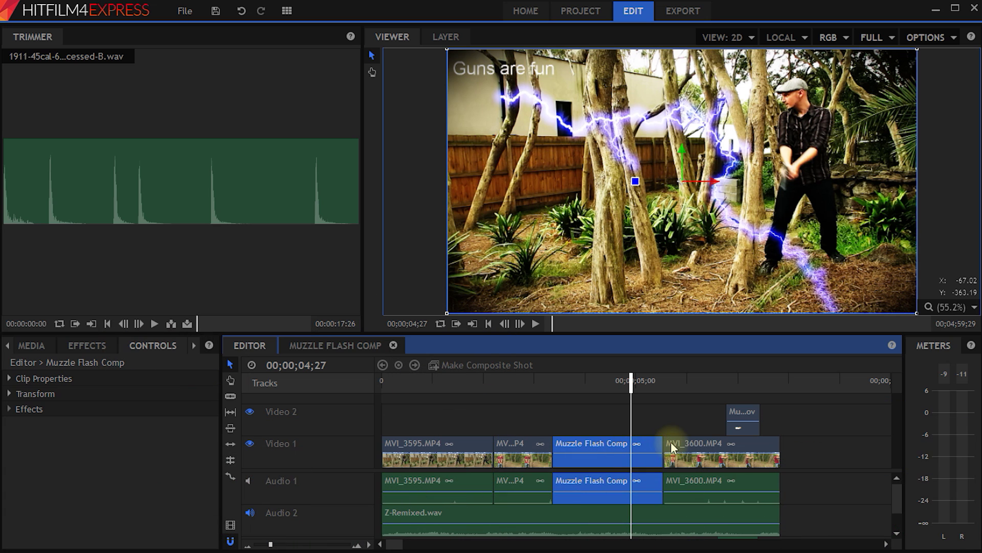
pyautogui.click(86, 350)
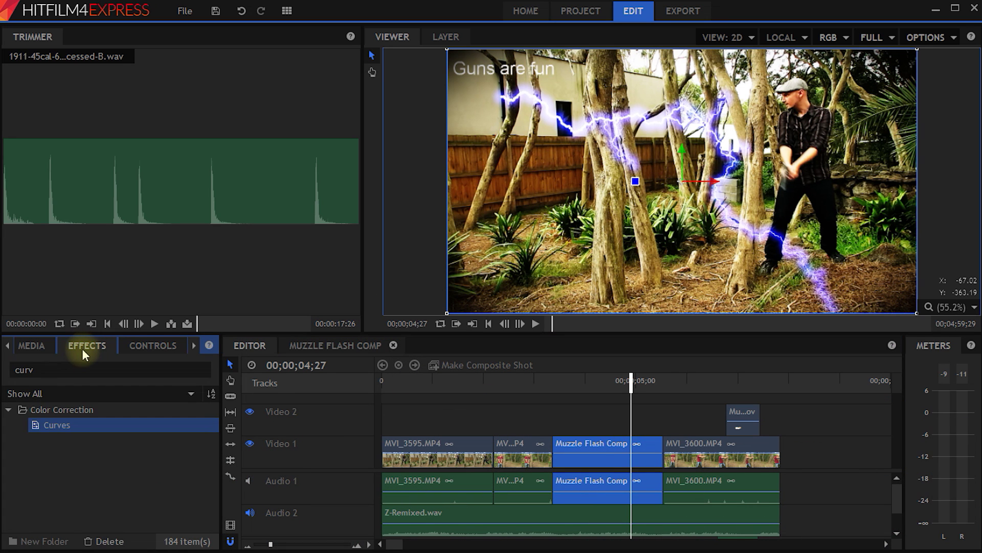
# Clear the effects search and expand the Transitions - Video Dissolve group.
pyautogui.doubleClick(167, 370)
pyautogui.press('BackSpace')
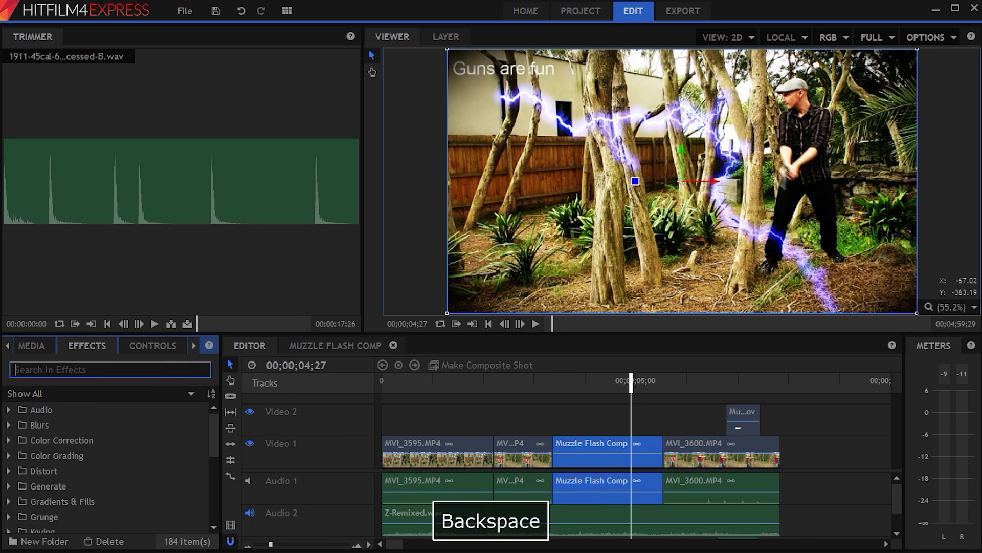
pyautogui.scroll(-5, 103, 433)
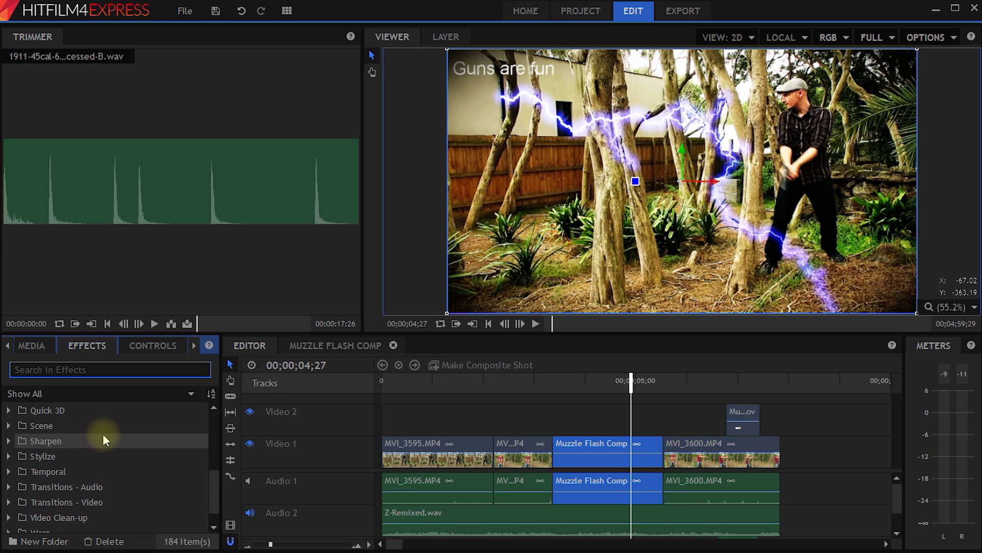
pyautogui.click(46, 464)
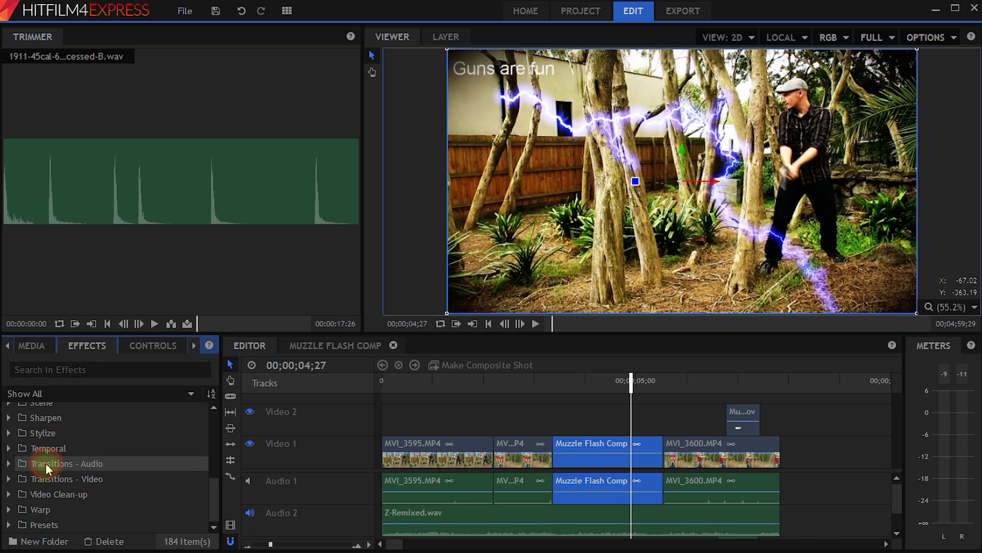
pyautogui.doubleClick(57, 479)
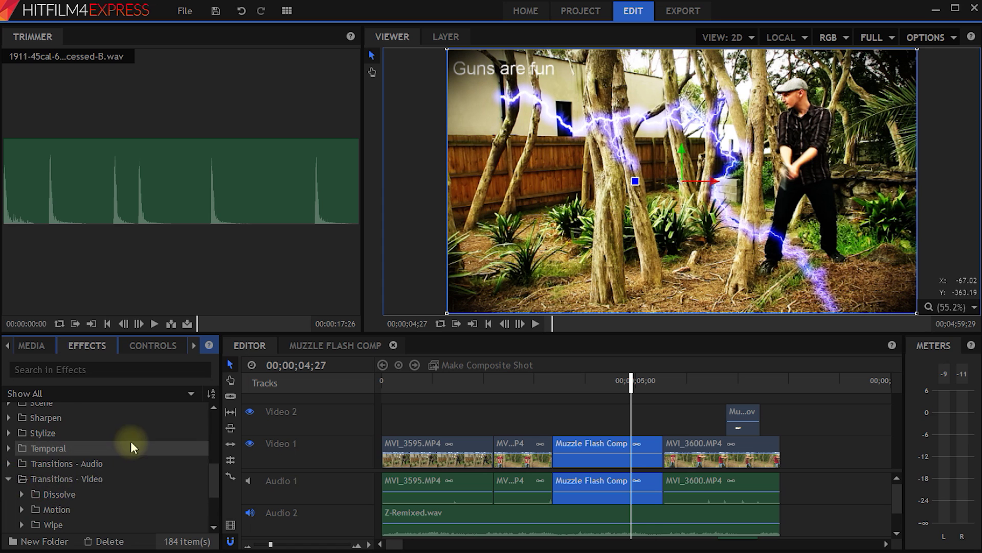
pyautogui.scroll(-6, 113, 442)
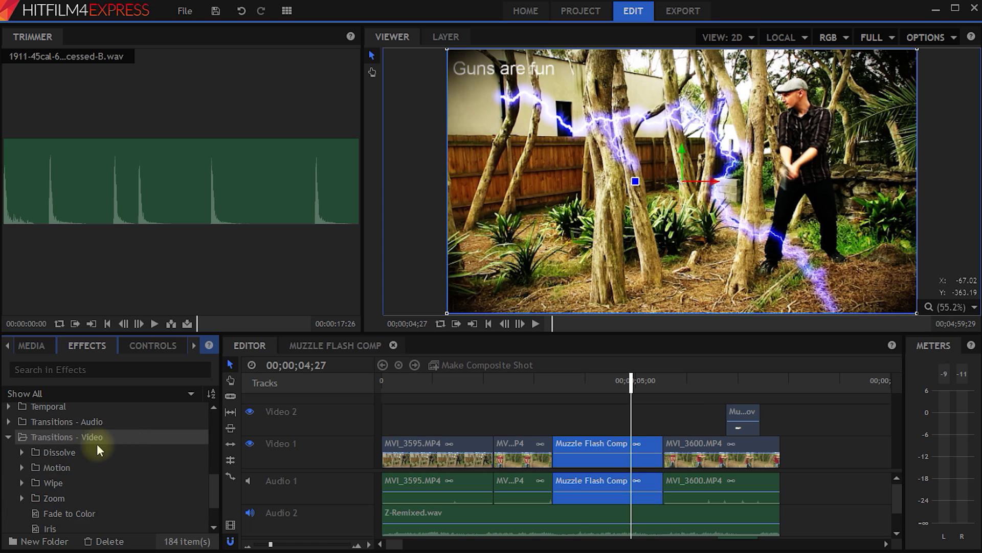
pyautogui.scroll(3, 66, 450)
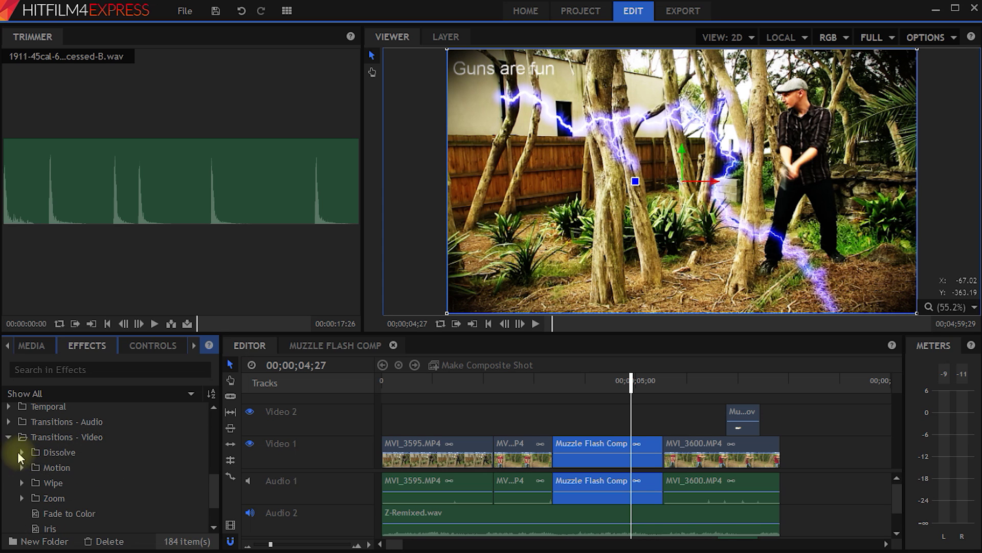
pyautogui.click(19, 453)
pyautogui.scroll(-1, 19, 475)
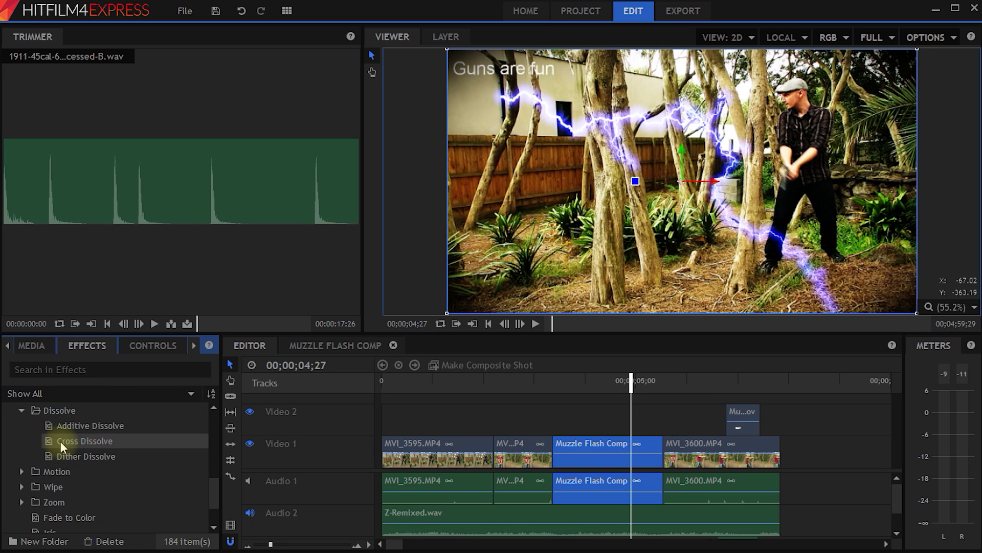
# Place Cross Dissolve on the first Video 1 cut and bring up the export settings.
pyautogui.moveTo(57, 440); pyautogui.dragTo(495, 451)
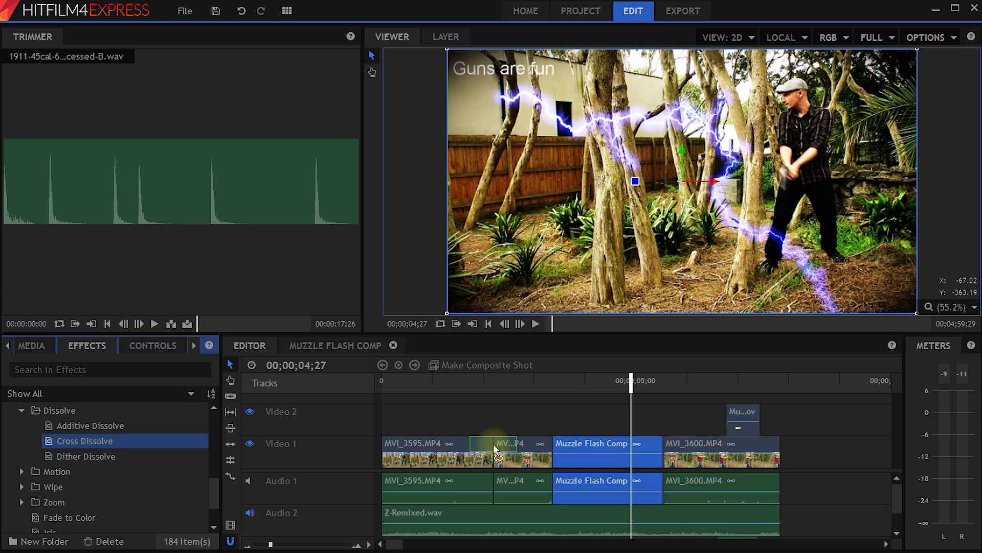
pyautogui.moveTo(633, 382); pyautogui.dragTo(484, 422)
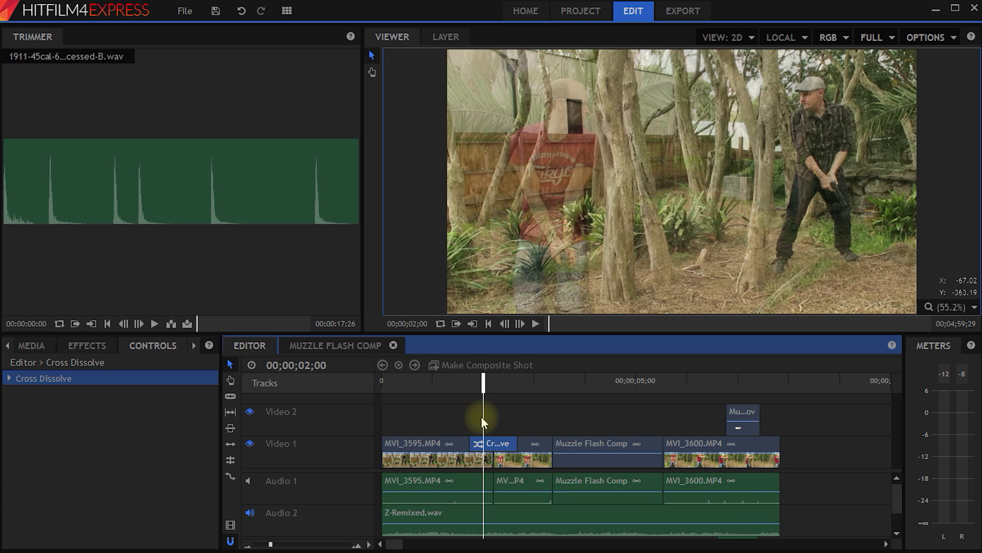
pyautogui.click(683, 11)
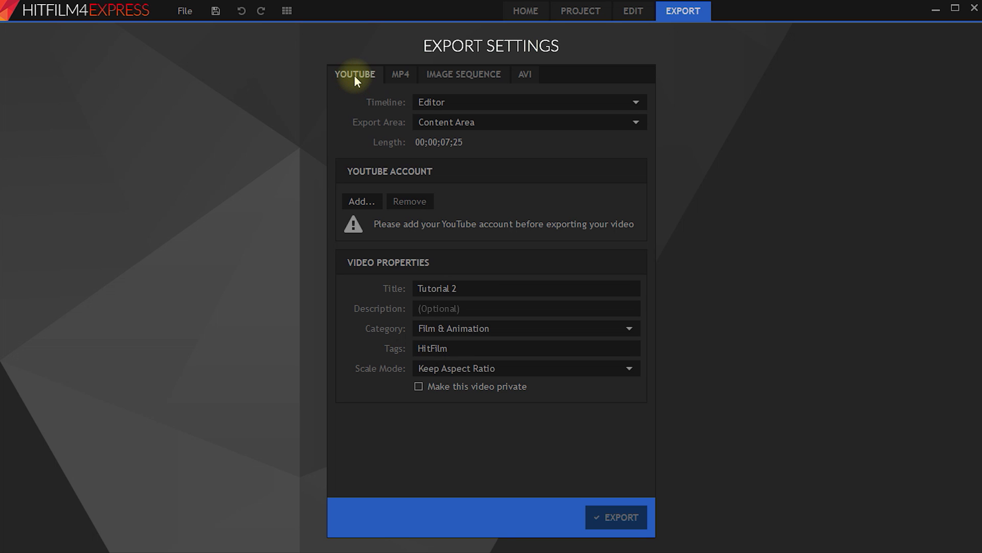
# Compare the MP4, Image Sequence and AVI export tabs, leaving the AVI codec as Uncompressed.
pyautogui.click(399, 75)
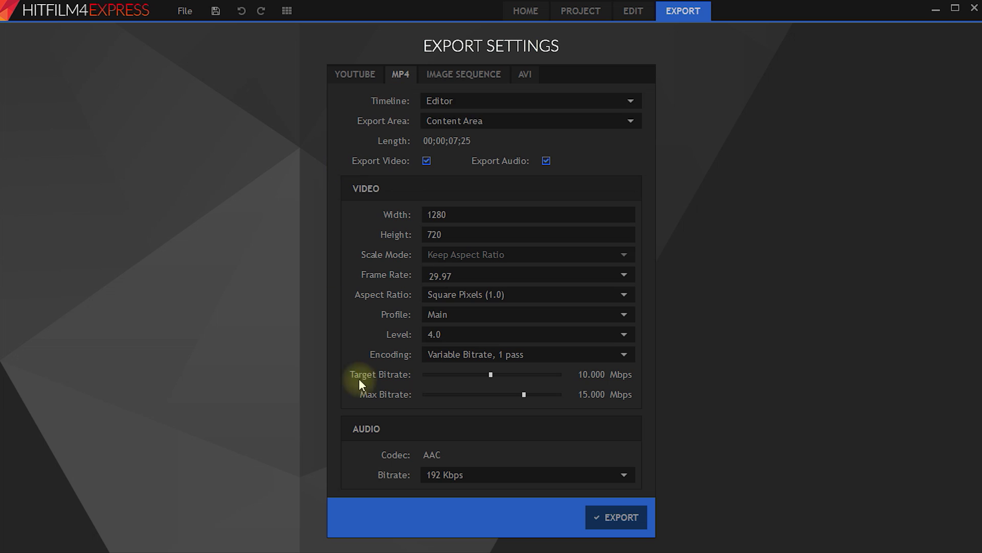
pyautogui.click(449, 74)
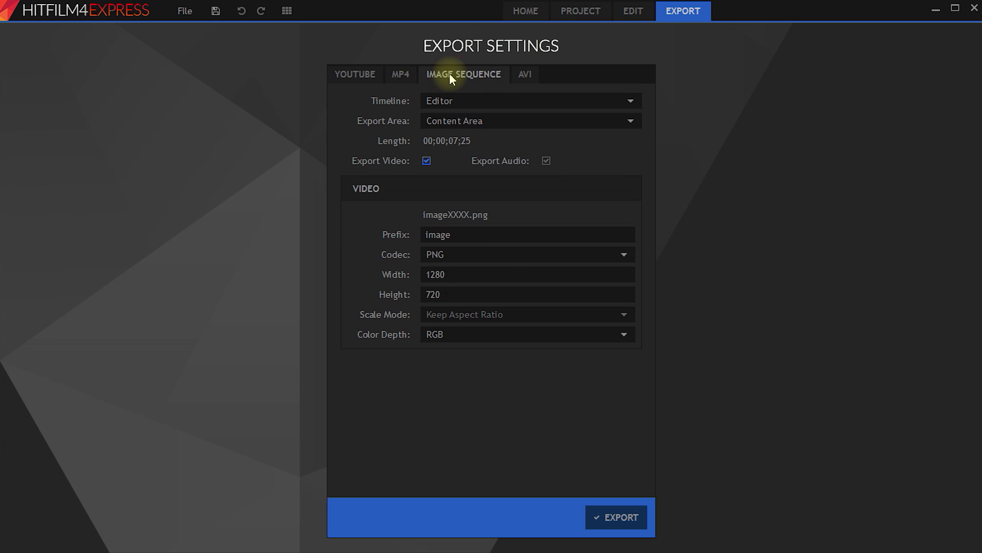
pyautogui.click(525, 76)
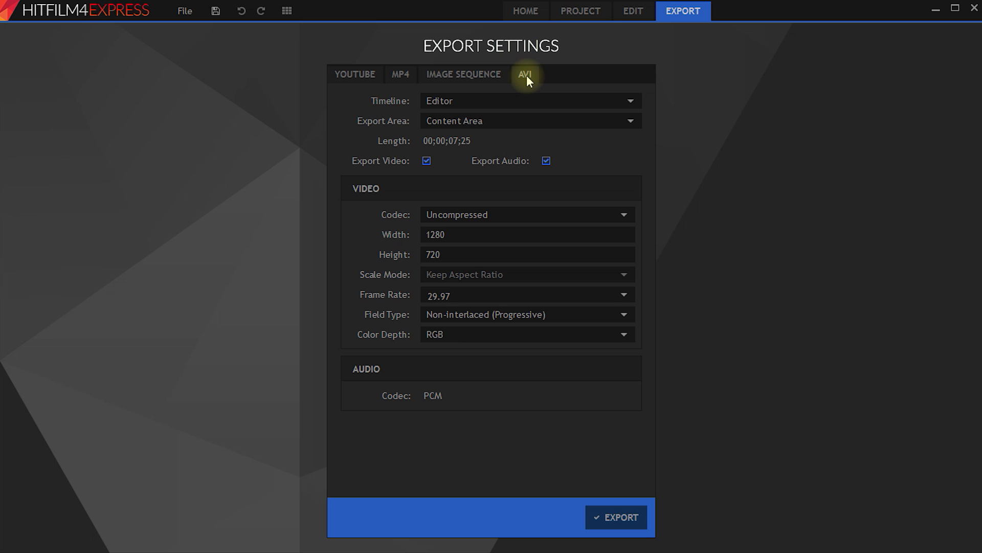
pyautogui.click(623, 215)
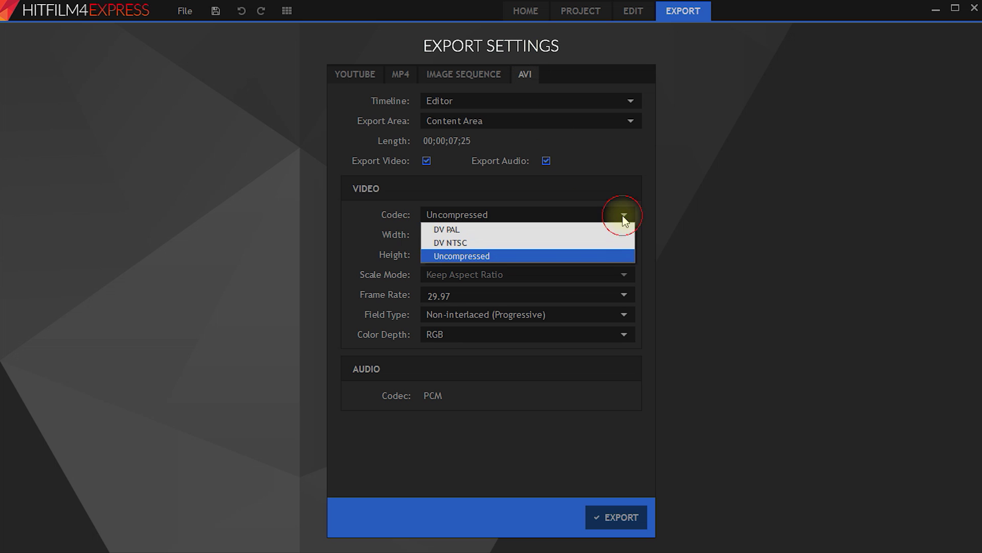
pyautogui.click(599, 257)
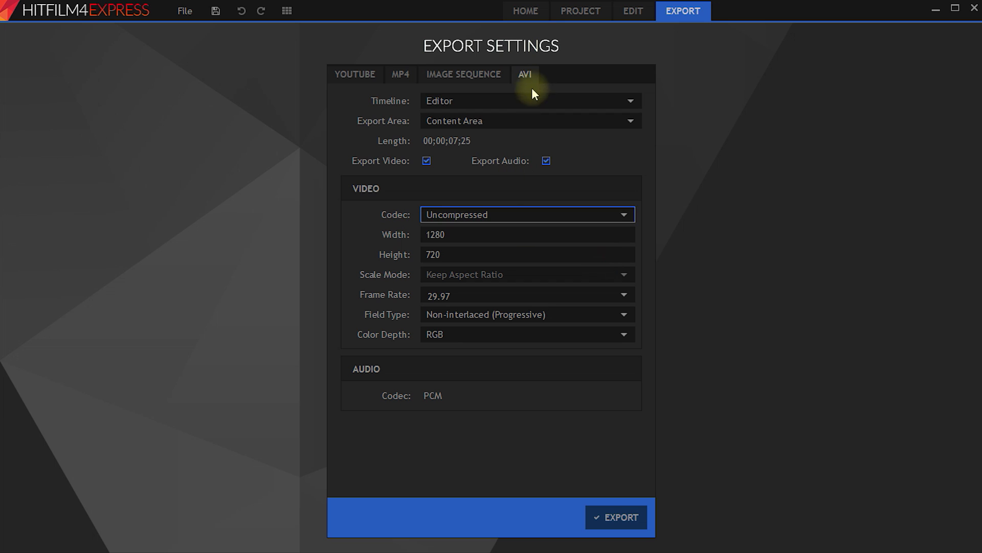
pyautogui.click(523, 76)
# Return to the MP4 export settings with Editor kept as the source timeline.
pyautogui.click(404, 75)
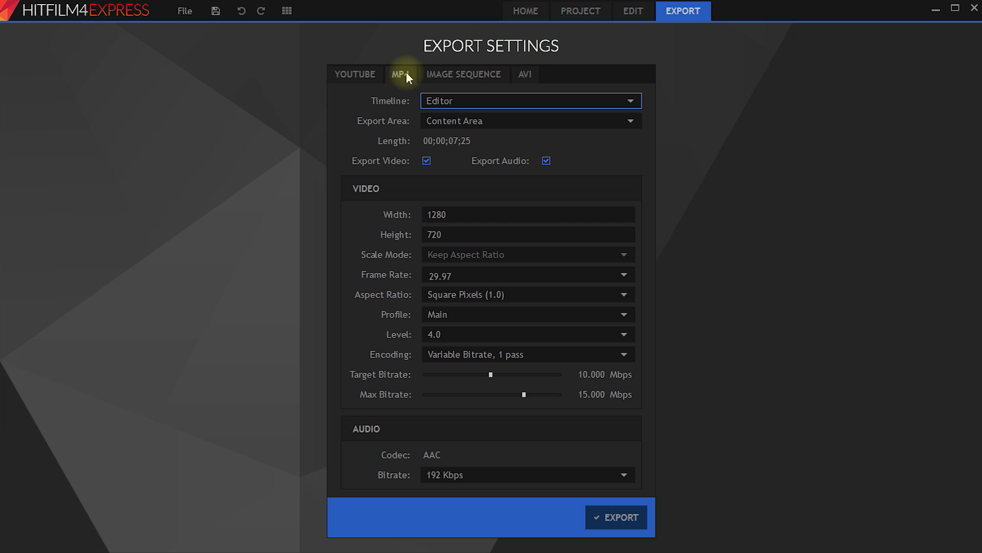
pyautogui.click(630, 101)
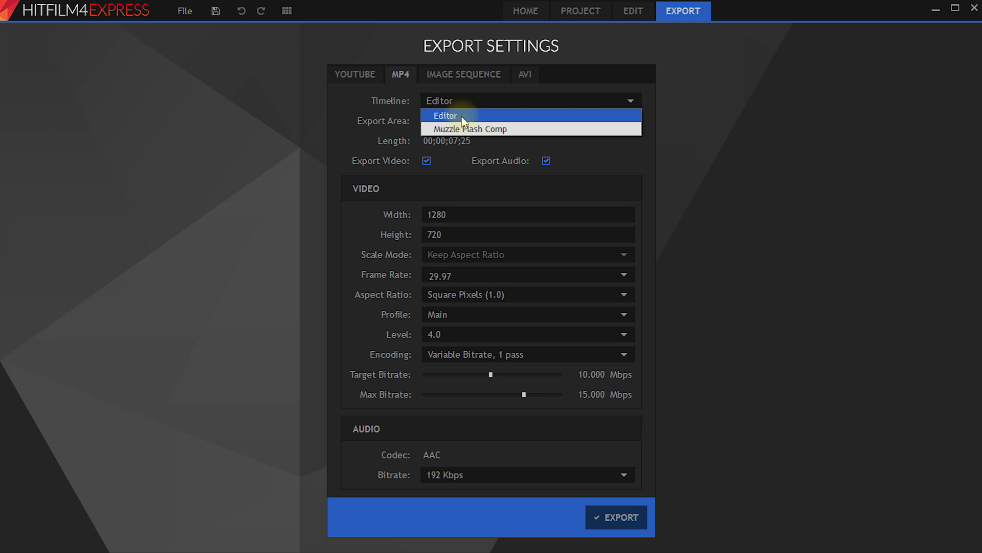
pyautogui.click(629, 100)
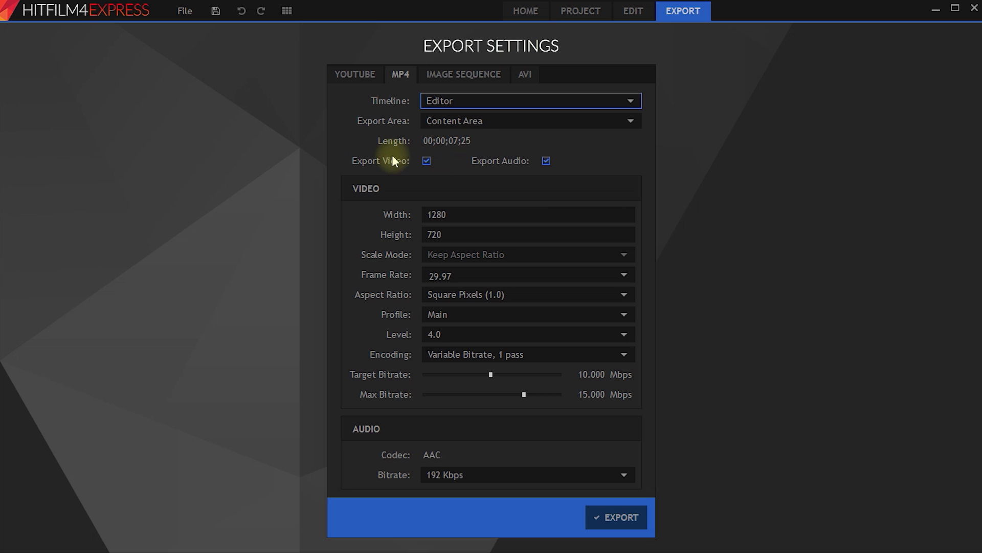
# Check the output width and height, then sweep both bitrate sliders from minimum up to 20 Mbps.
pyautogui.click(461, 214)
pyautogui.click(483, 234)
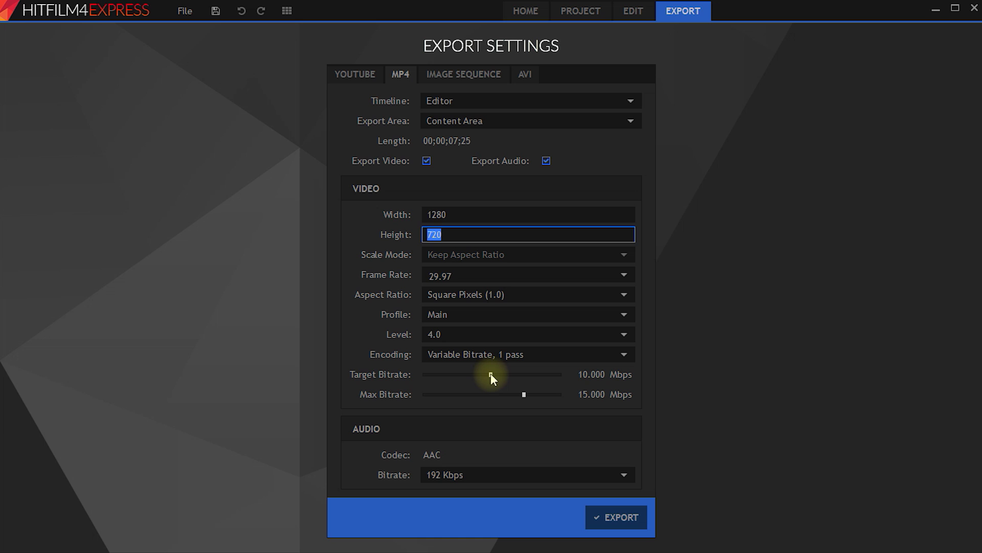
pyautogui.moveTo(490, 374); pyautogui.dragTo(425, 375)
pyautogui.moveTo(524, 394); pyautogui.dragTo(424, 401)
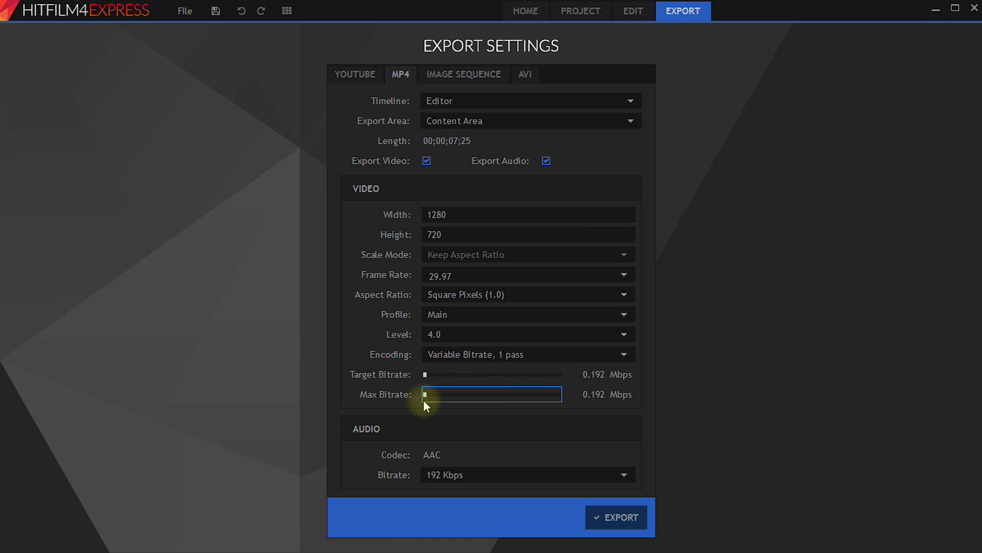
pyautogui.moveTo(426, 400); pyautogui.dragTo(547, 397)
pyautogui.moveTo(425, 375); pyautogui.dragTo(580, 382)
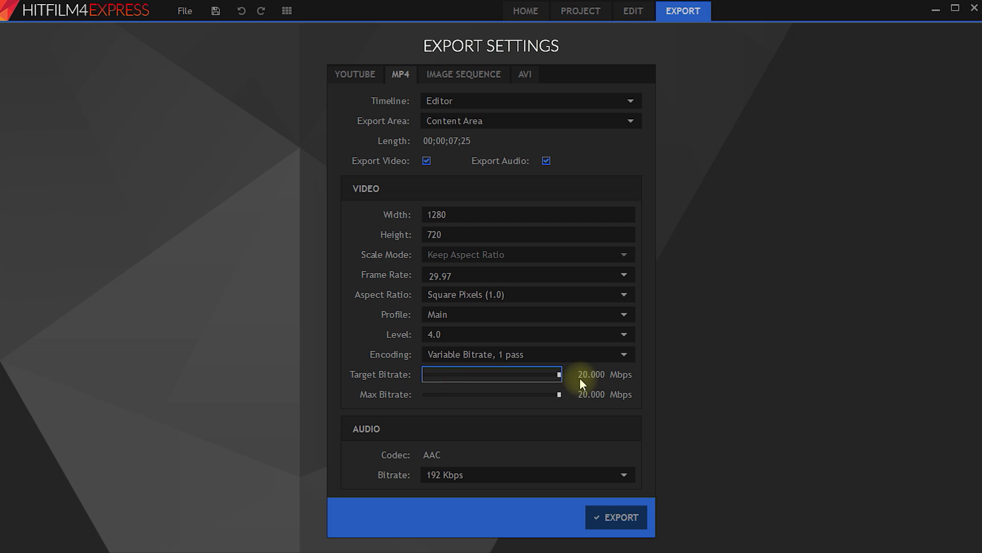
# Settle the target bitrate at 7.917 Mbps and the maximum bitrate at 10.492 Mbps.
pyautogui.moveTo(560, 375); pyautogui.dragTo(474, 376)
pyautogui.moveTo(543, 394); pyautogui.dragTo(494, 395)
pyautogui.click(477, 376)
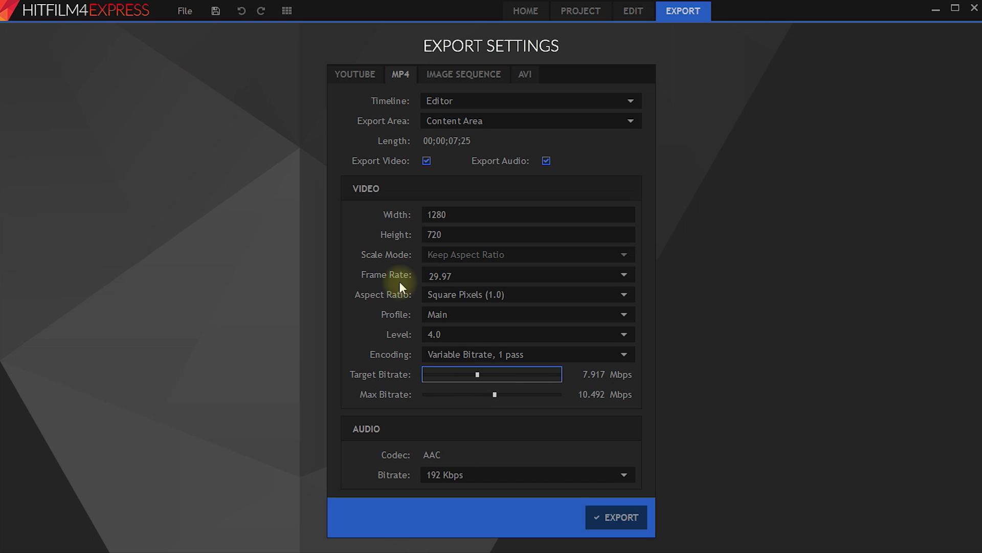
# Start the export and browse to D:\Projects - Video\131 - HitFilm Express\Footage\Tutorial\Shootout.
pyautogui.click(630, 518)
pyautogui.click(225, 160)
pyautogui.doubleClick(333, 191)
pyautogui.doubleClick(353, 303)
pyautogui.doubleClick(341, 197)
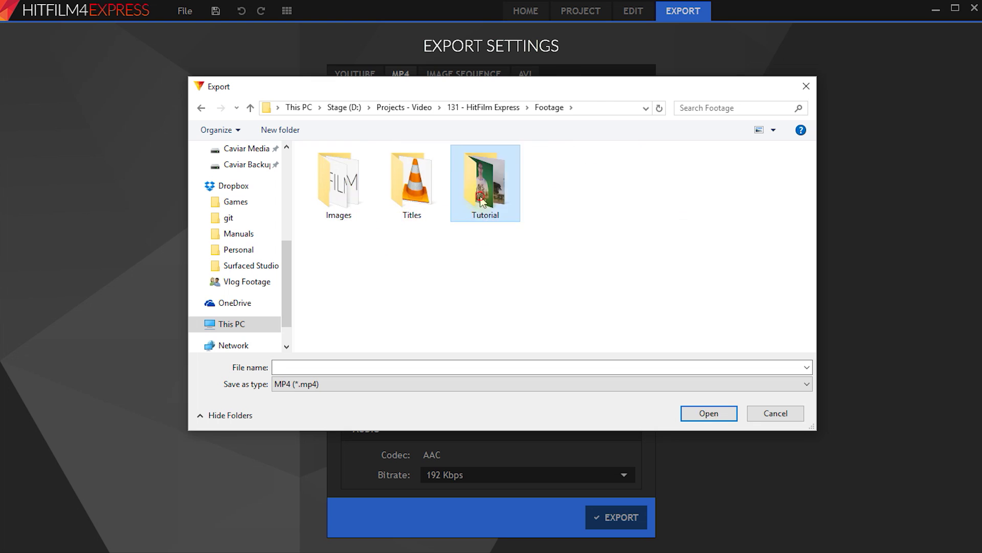
pyautogui.doubleClick(487, 176)
pyautogui.doubleClick(412, 172)
# Name the export file 'Shootout' and save it to begin rendering.
pyautogui.click(375, 367)
pyautogui.write('Shootout')
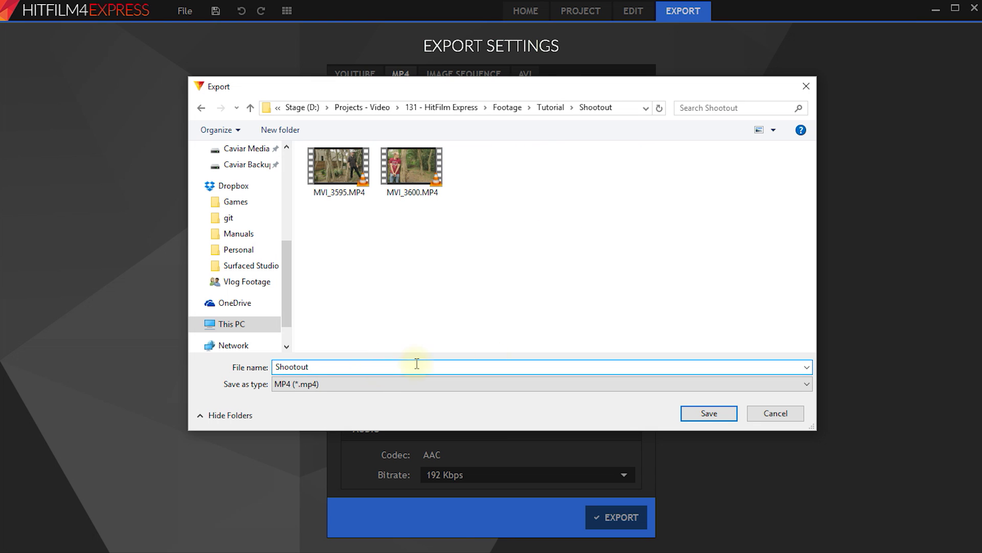
pyautogui.click(717, 411)
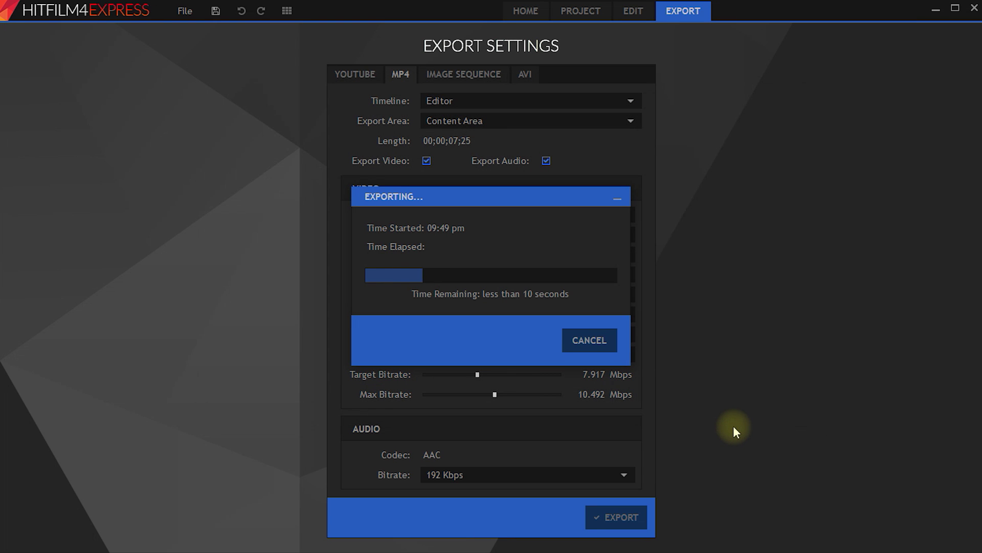